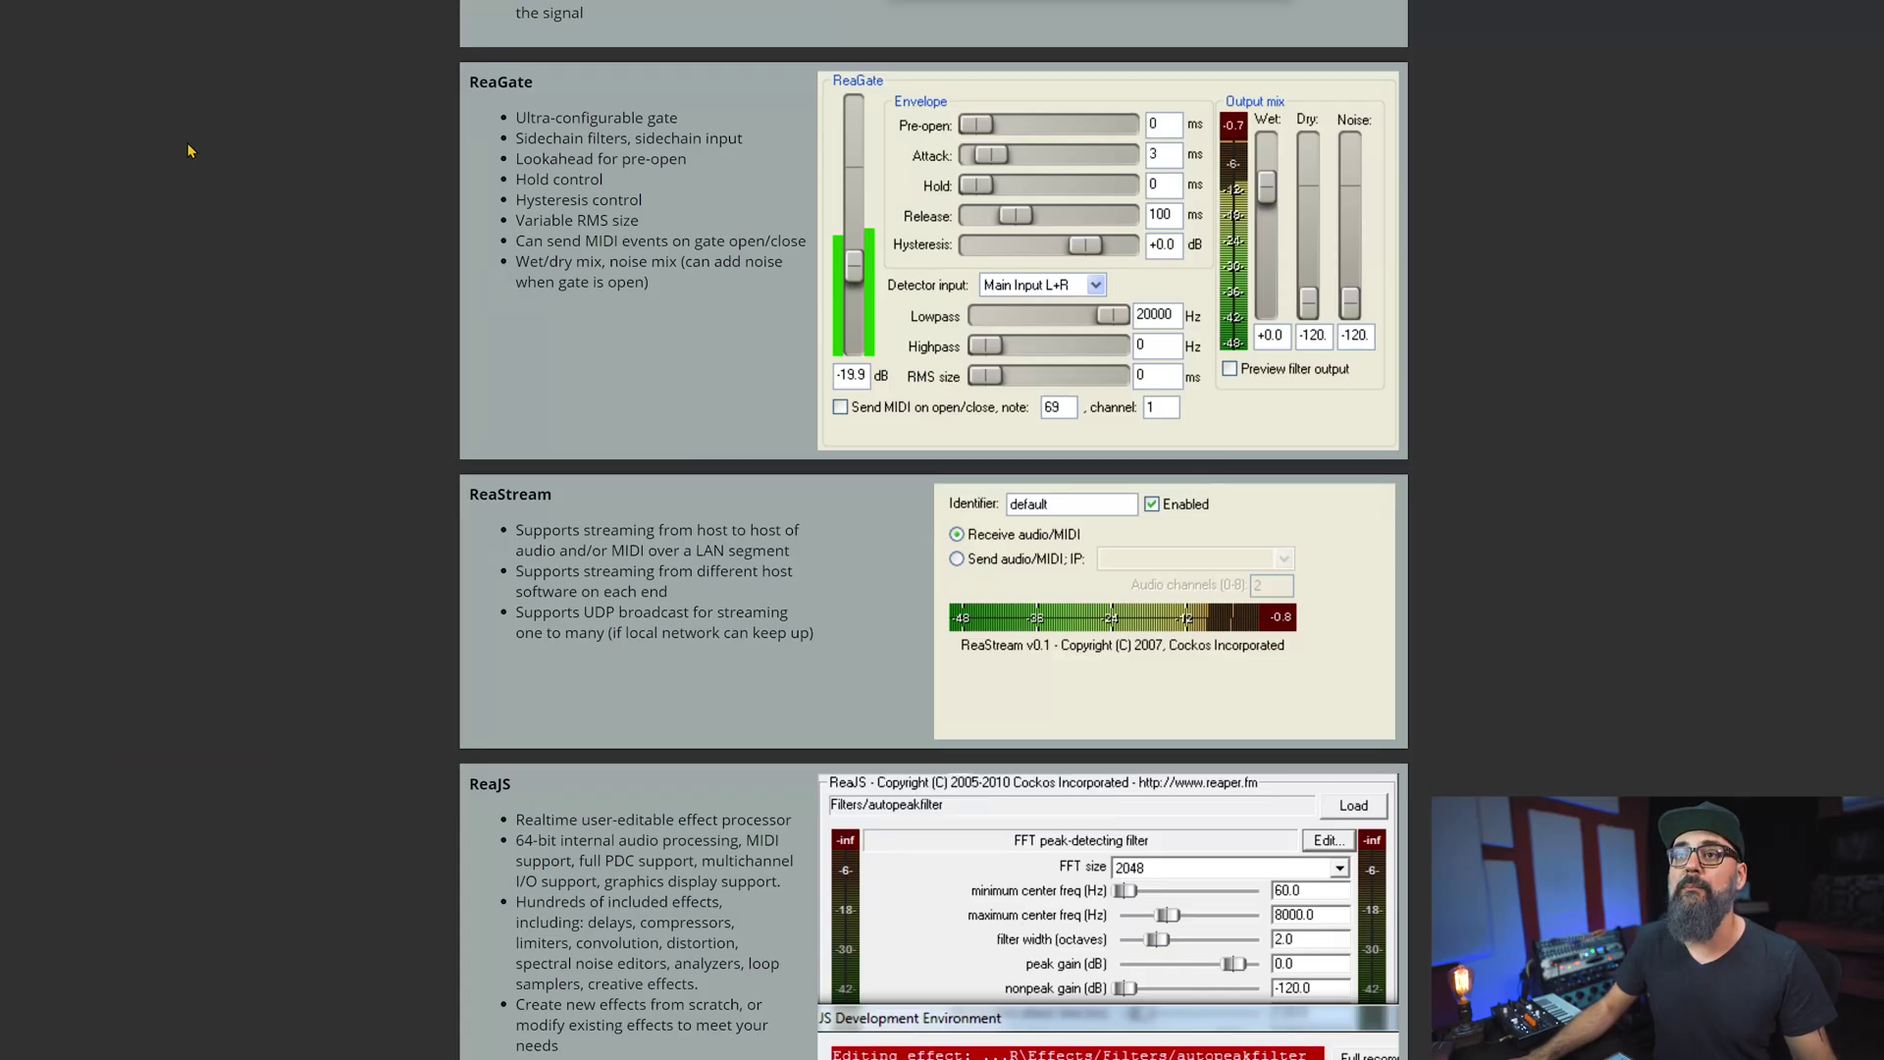
Scroll up the ReaPlugs page to the General features and Download boxes
scroll(1205, 461, up, 20)
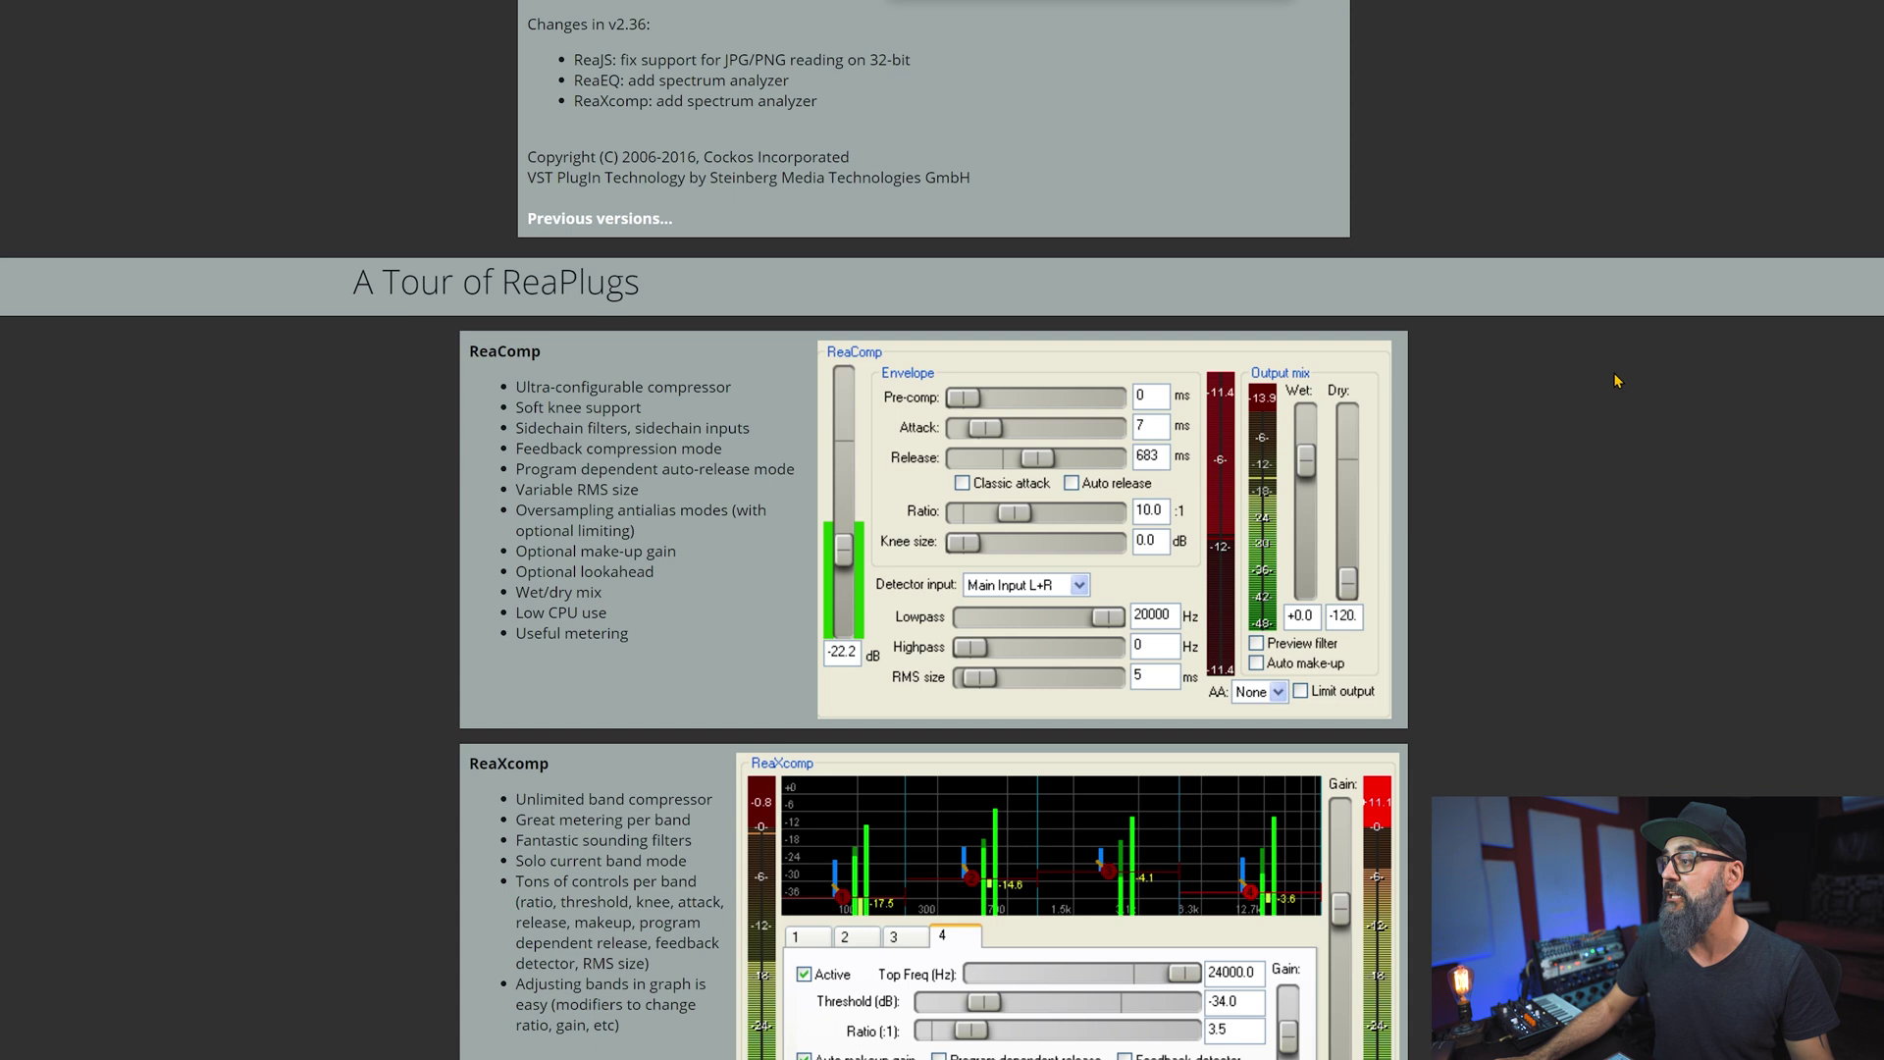
scroll(942, 530, up, 4)
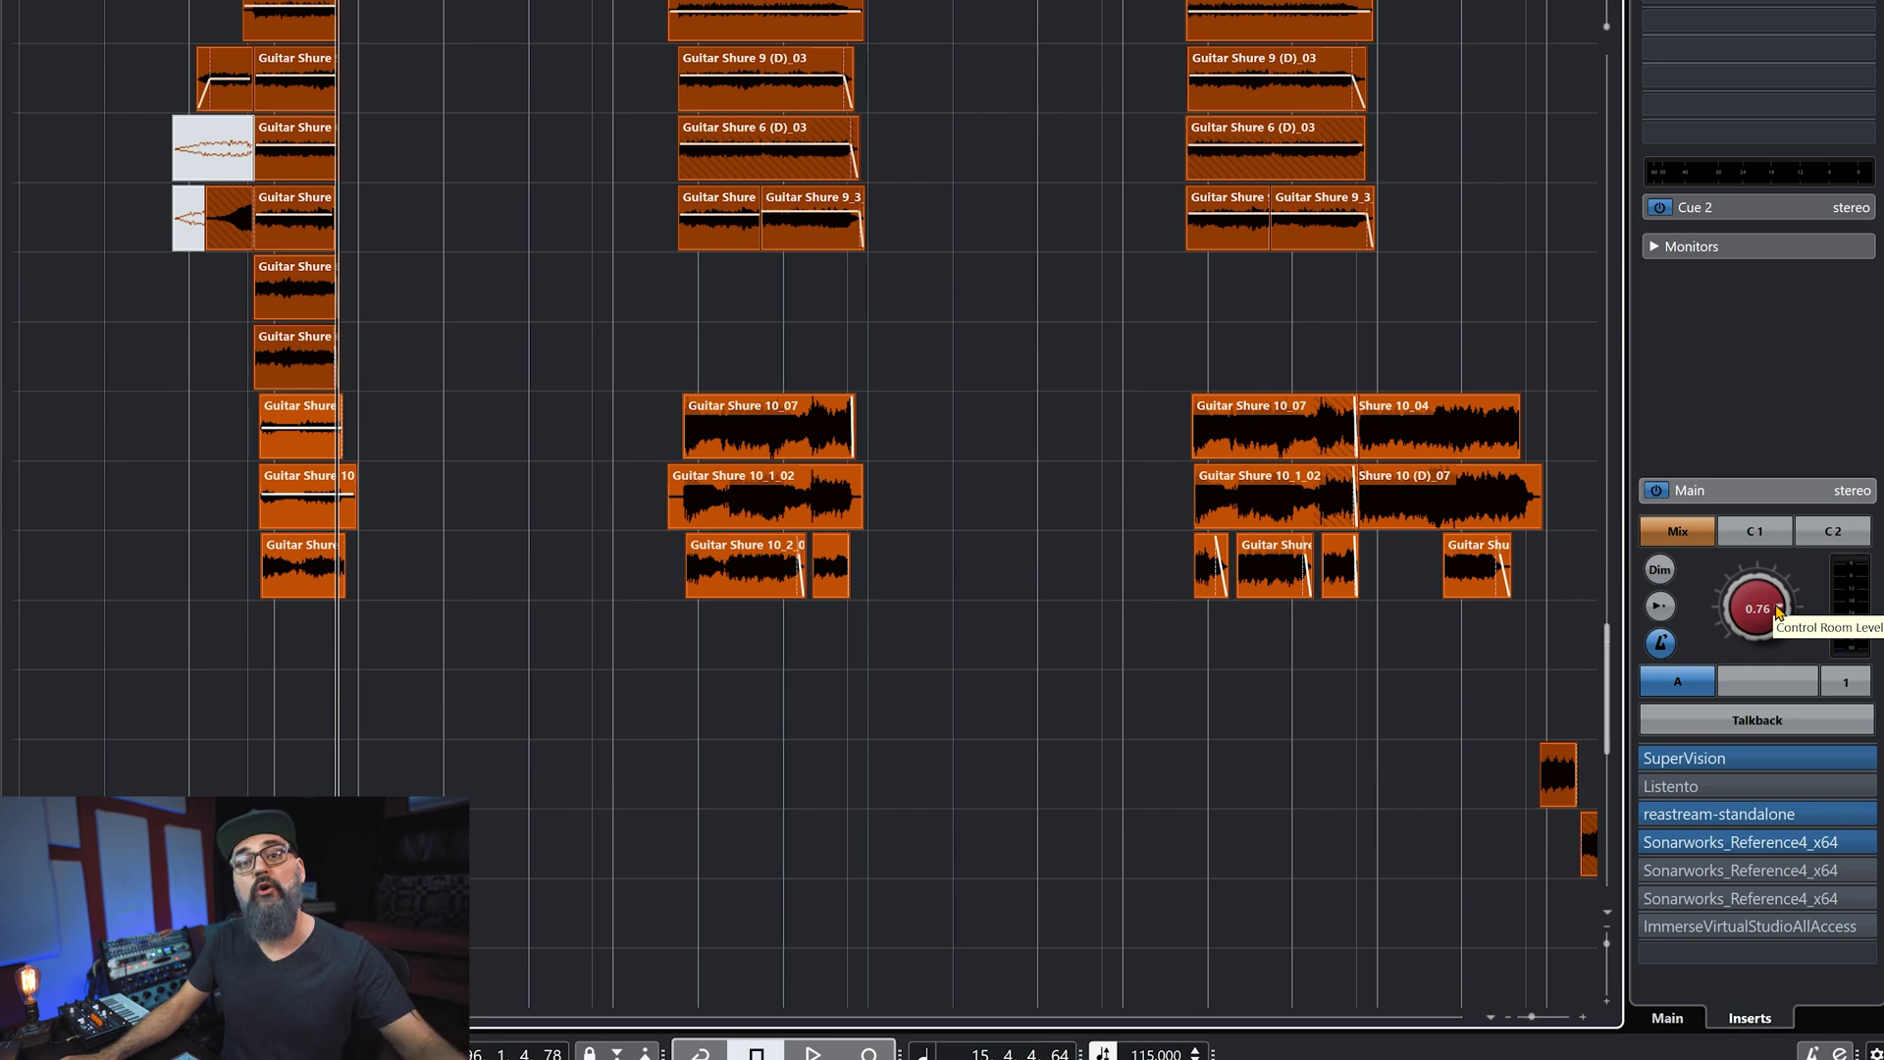
Bring up Cubase's MixConsole with F3, showing every channel's inserts and faders
mouse_move(1791, 814)
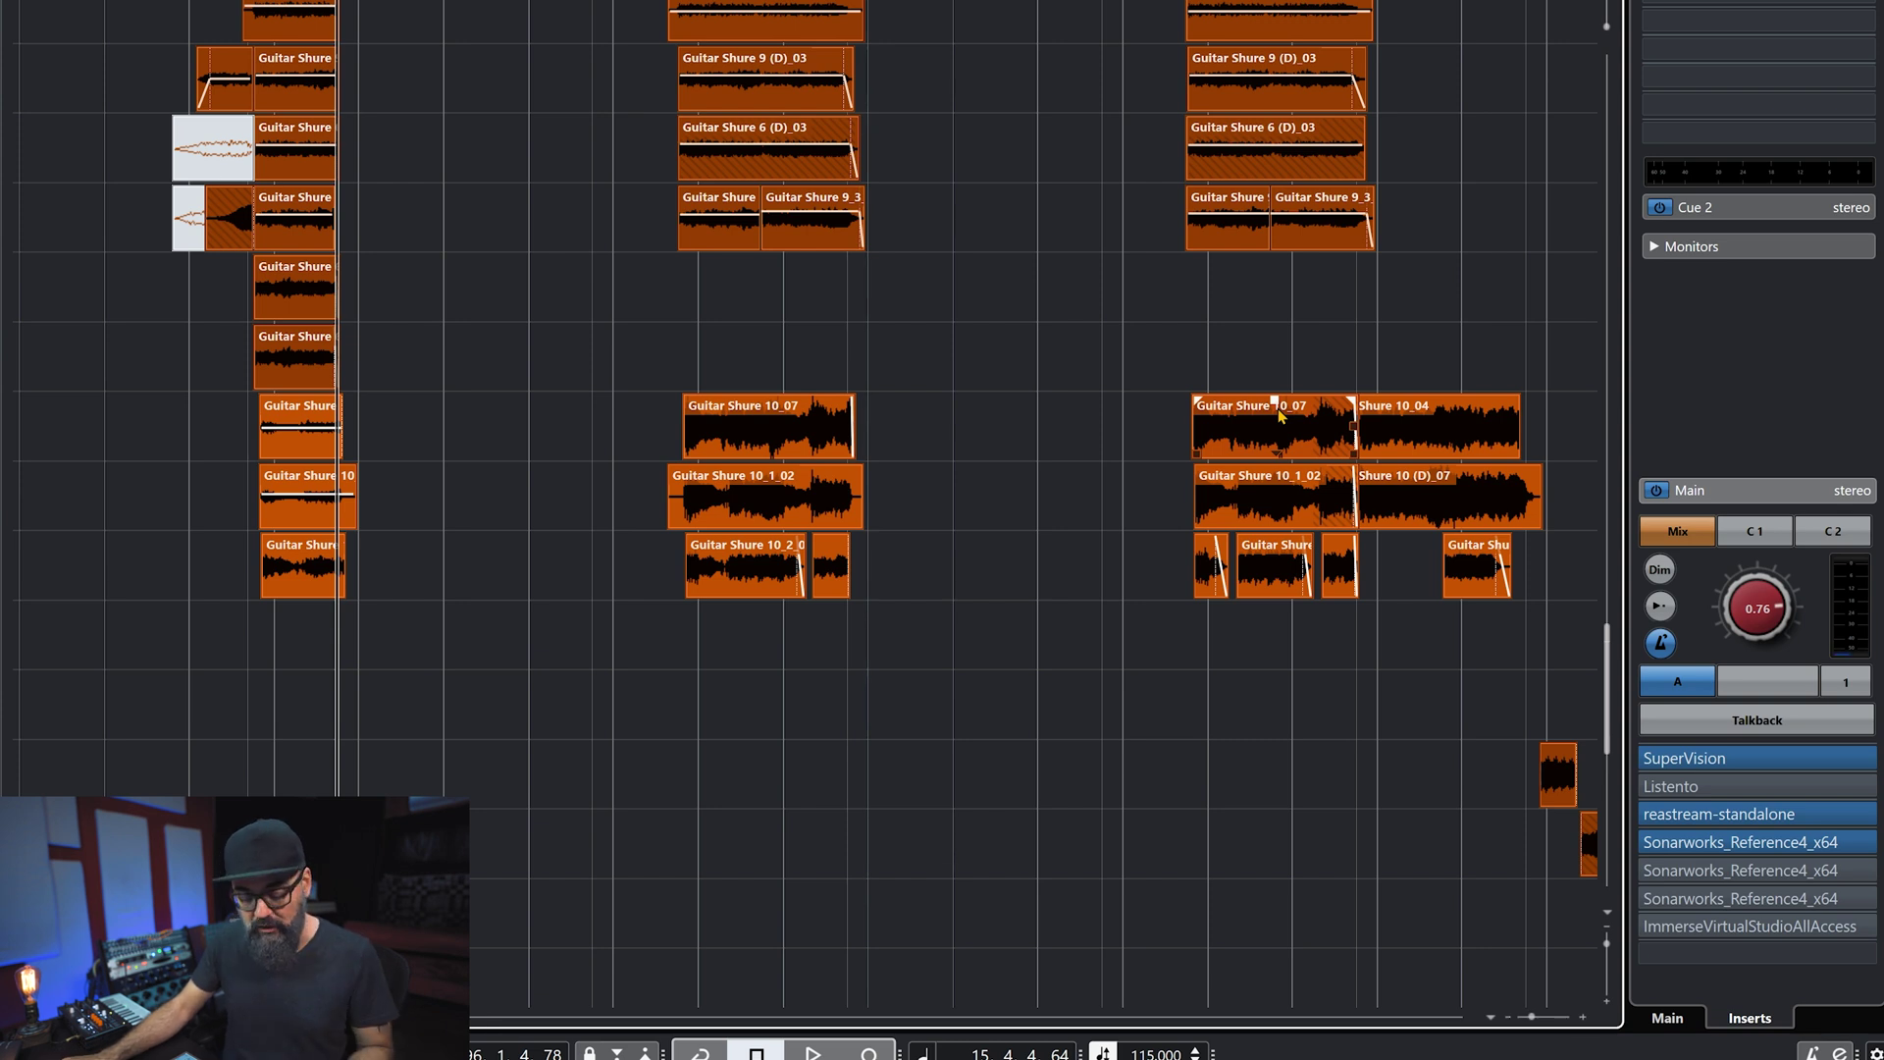
key(F3)
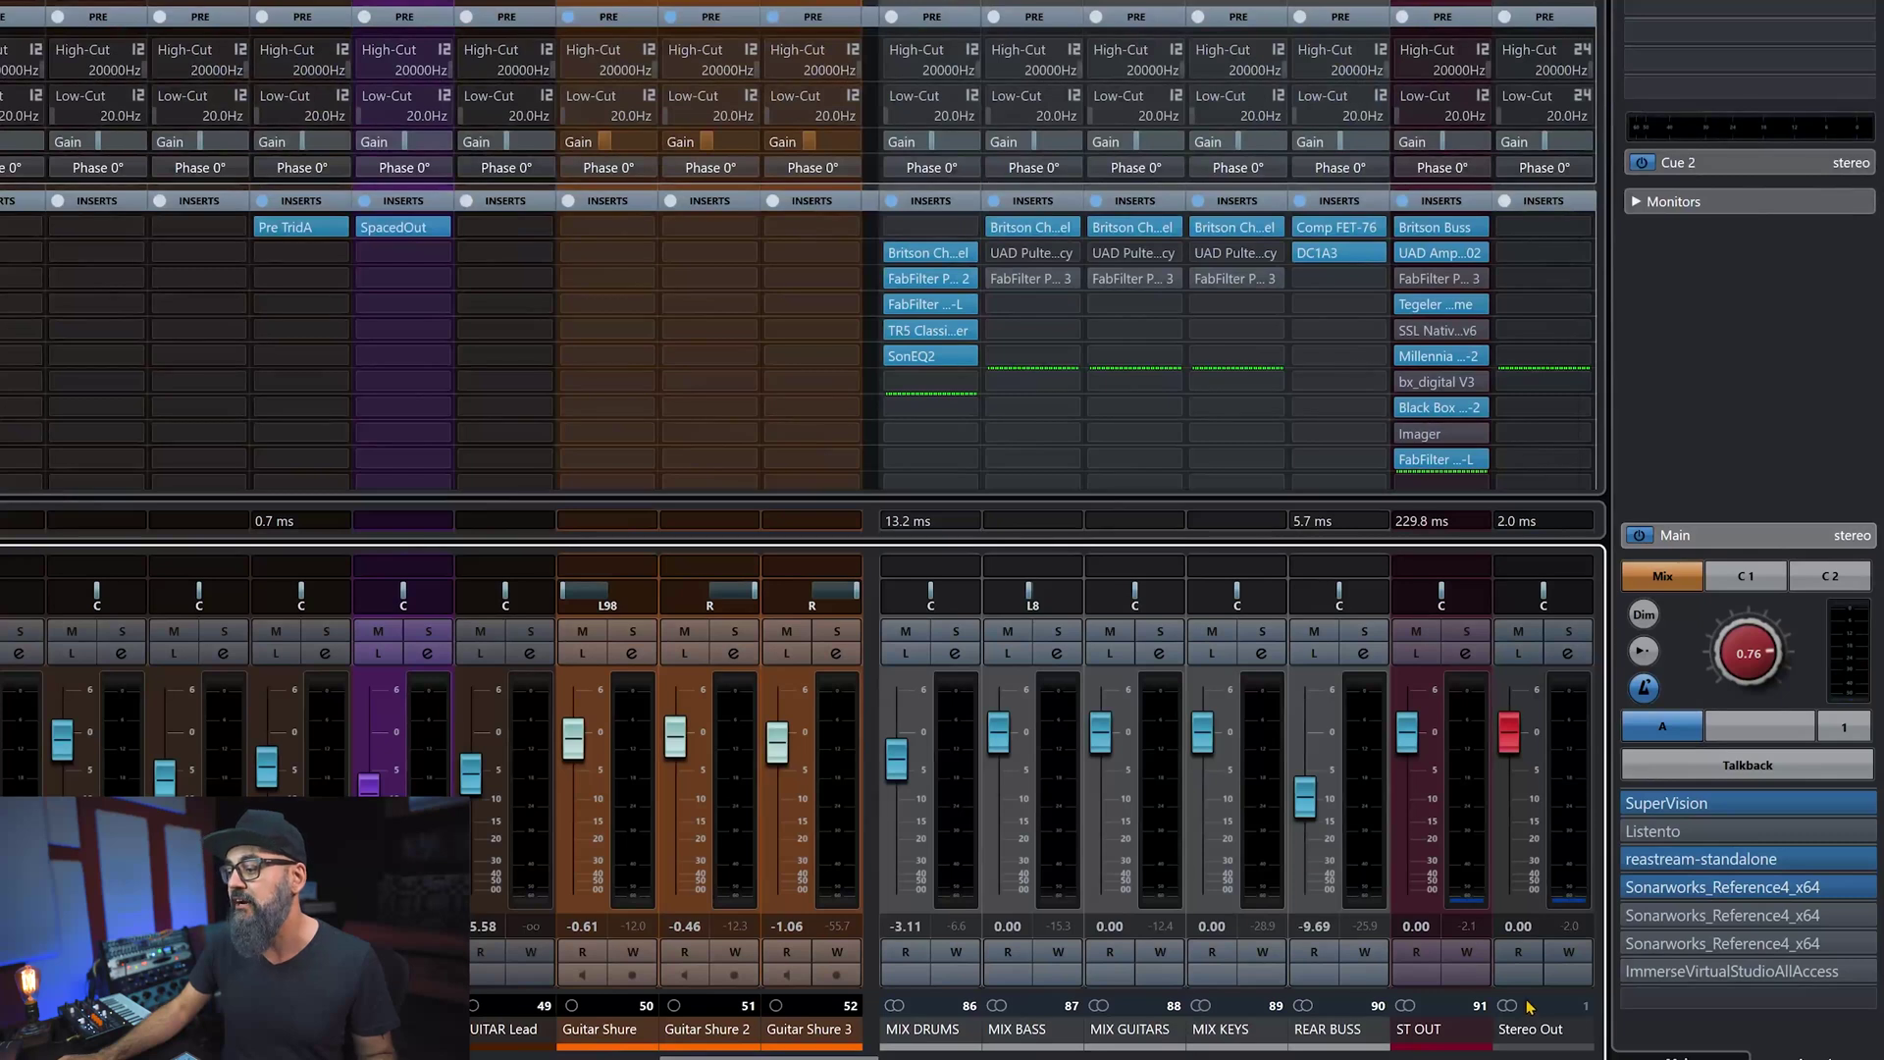
Load reastream-standalone onto Stereo Out's first insert slot
click(1584, 229)
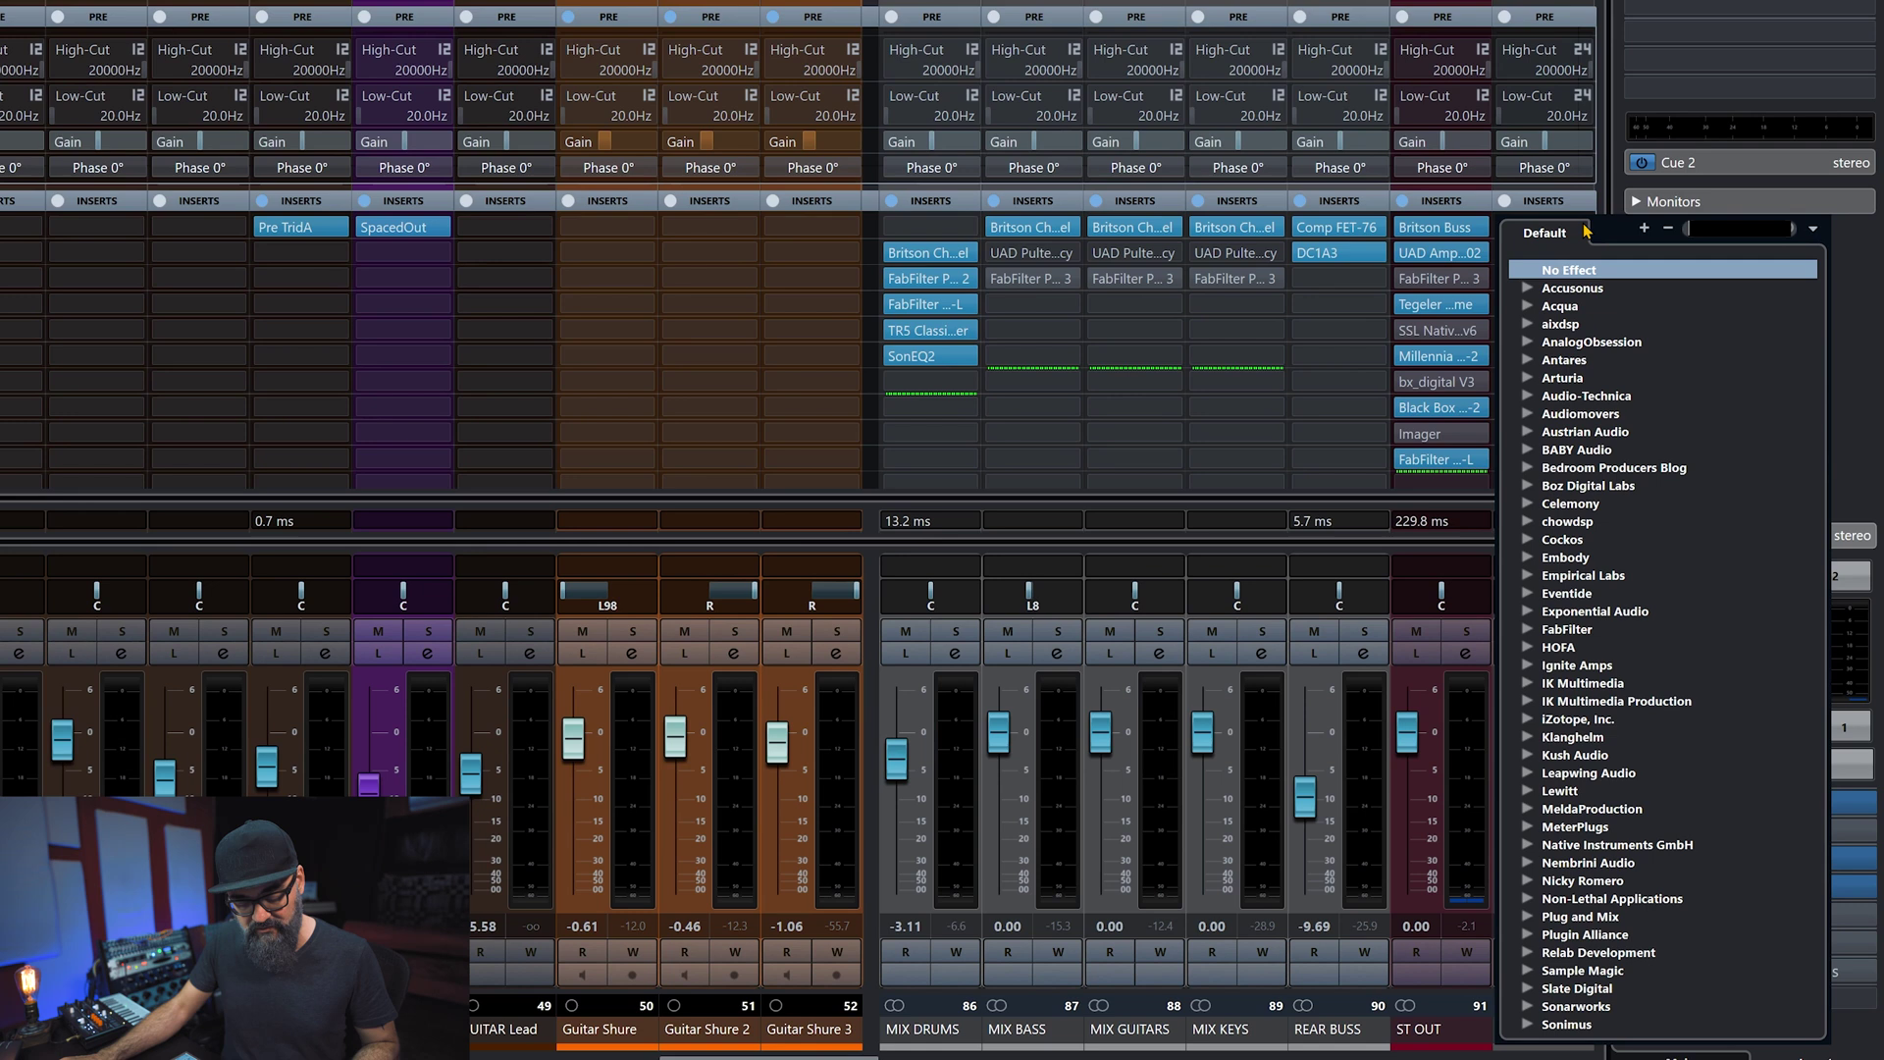
text(rea)
click(1610, 306)
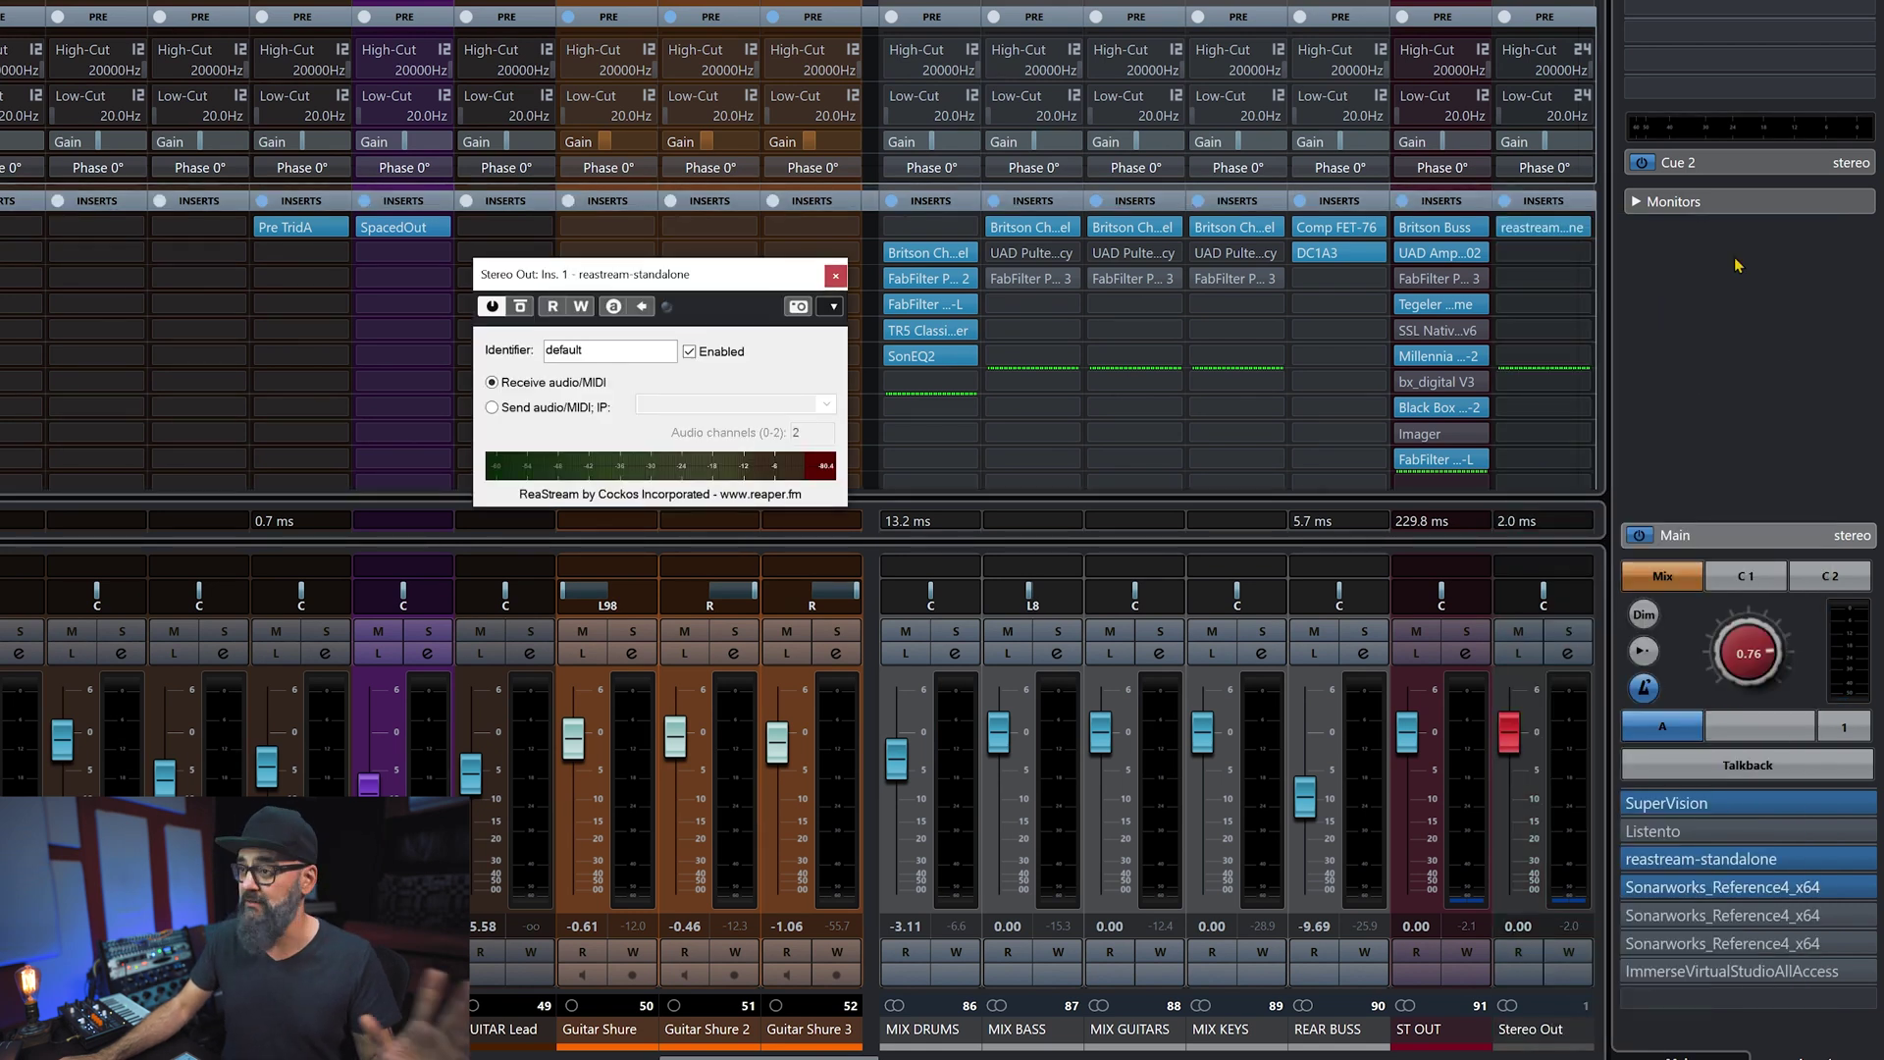
Reset Stereo Out's insert to No Effect and open the Control Room's ReaStream editor
click(835, 275)
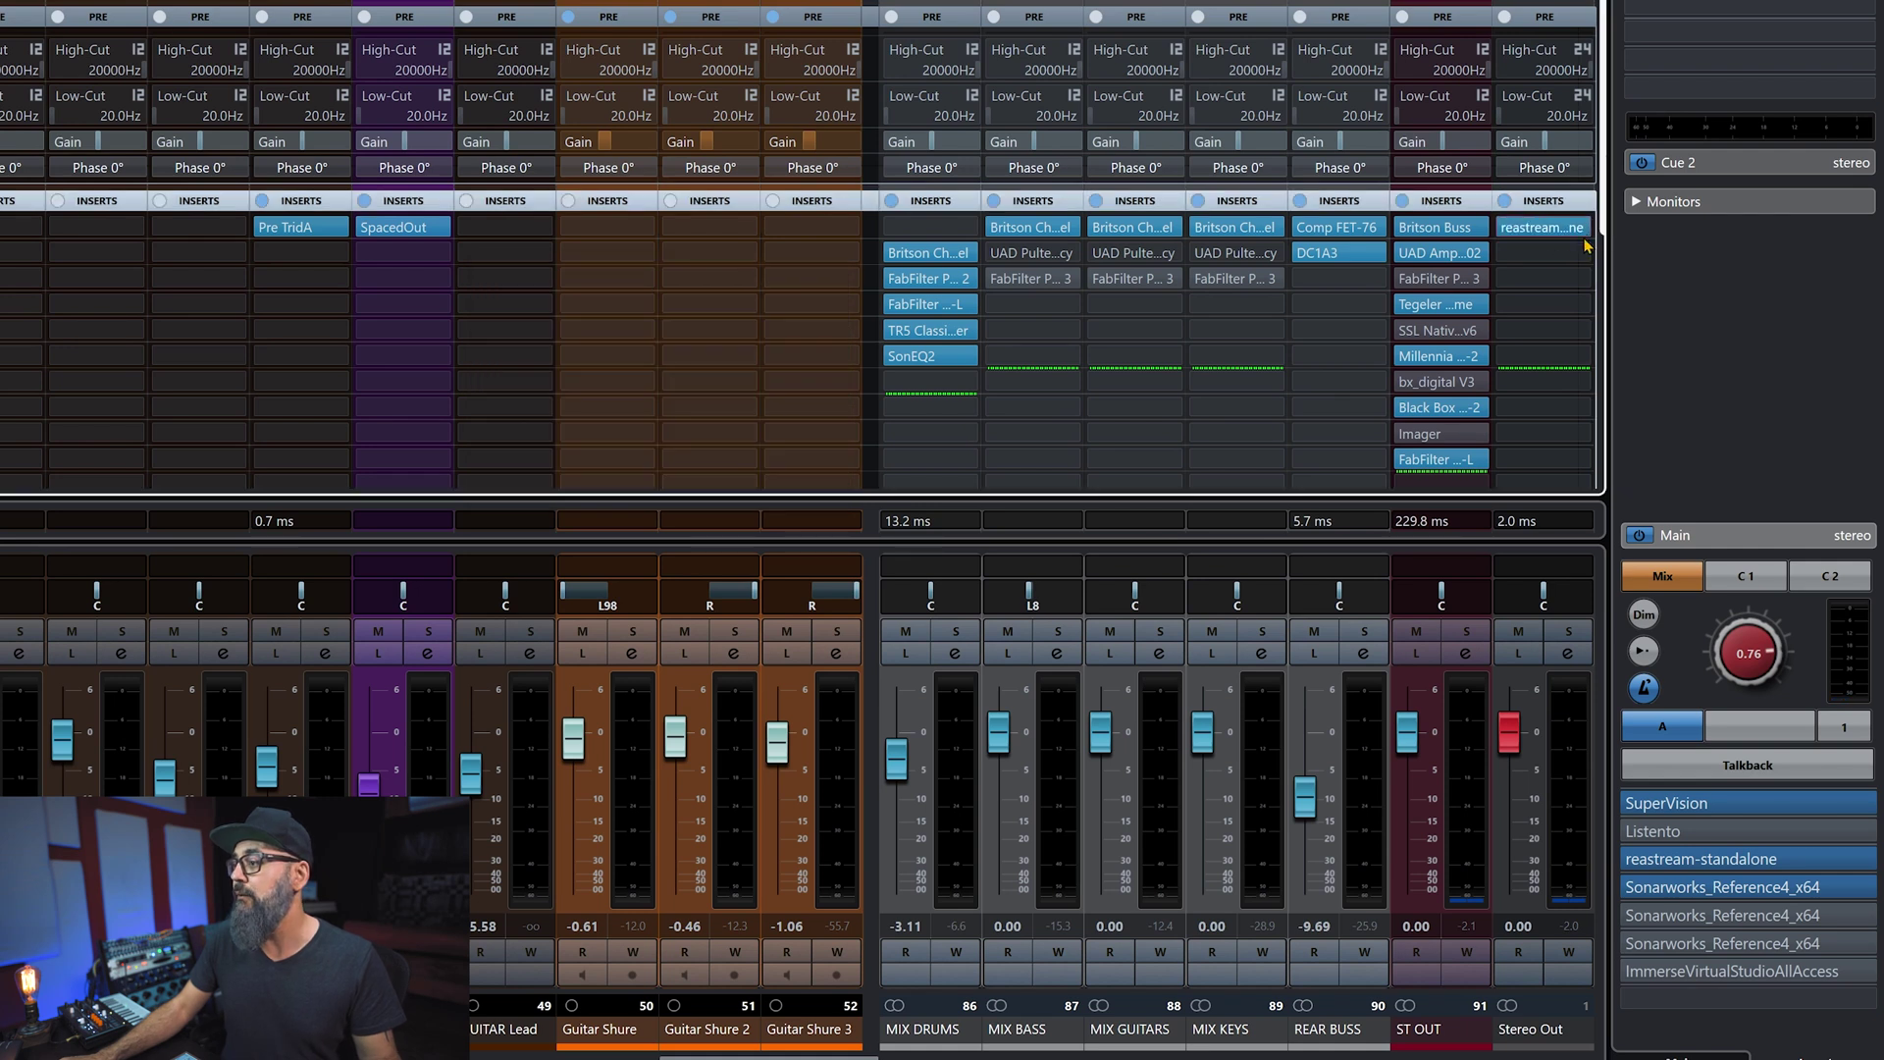
click(1542, 227)
click(1545, 271)
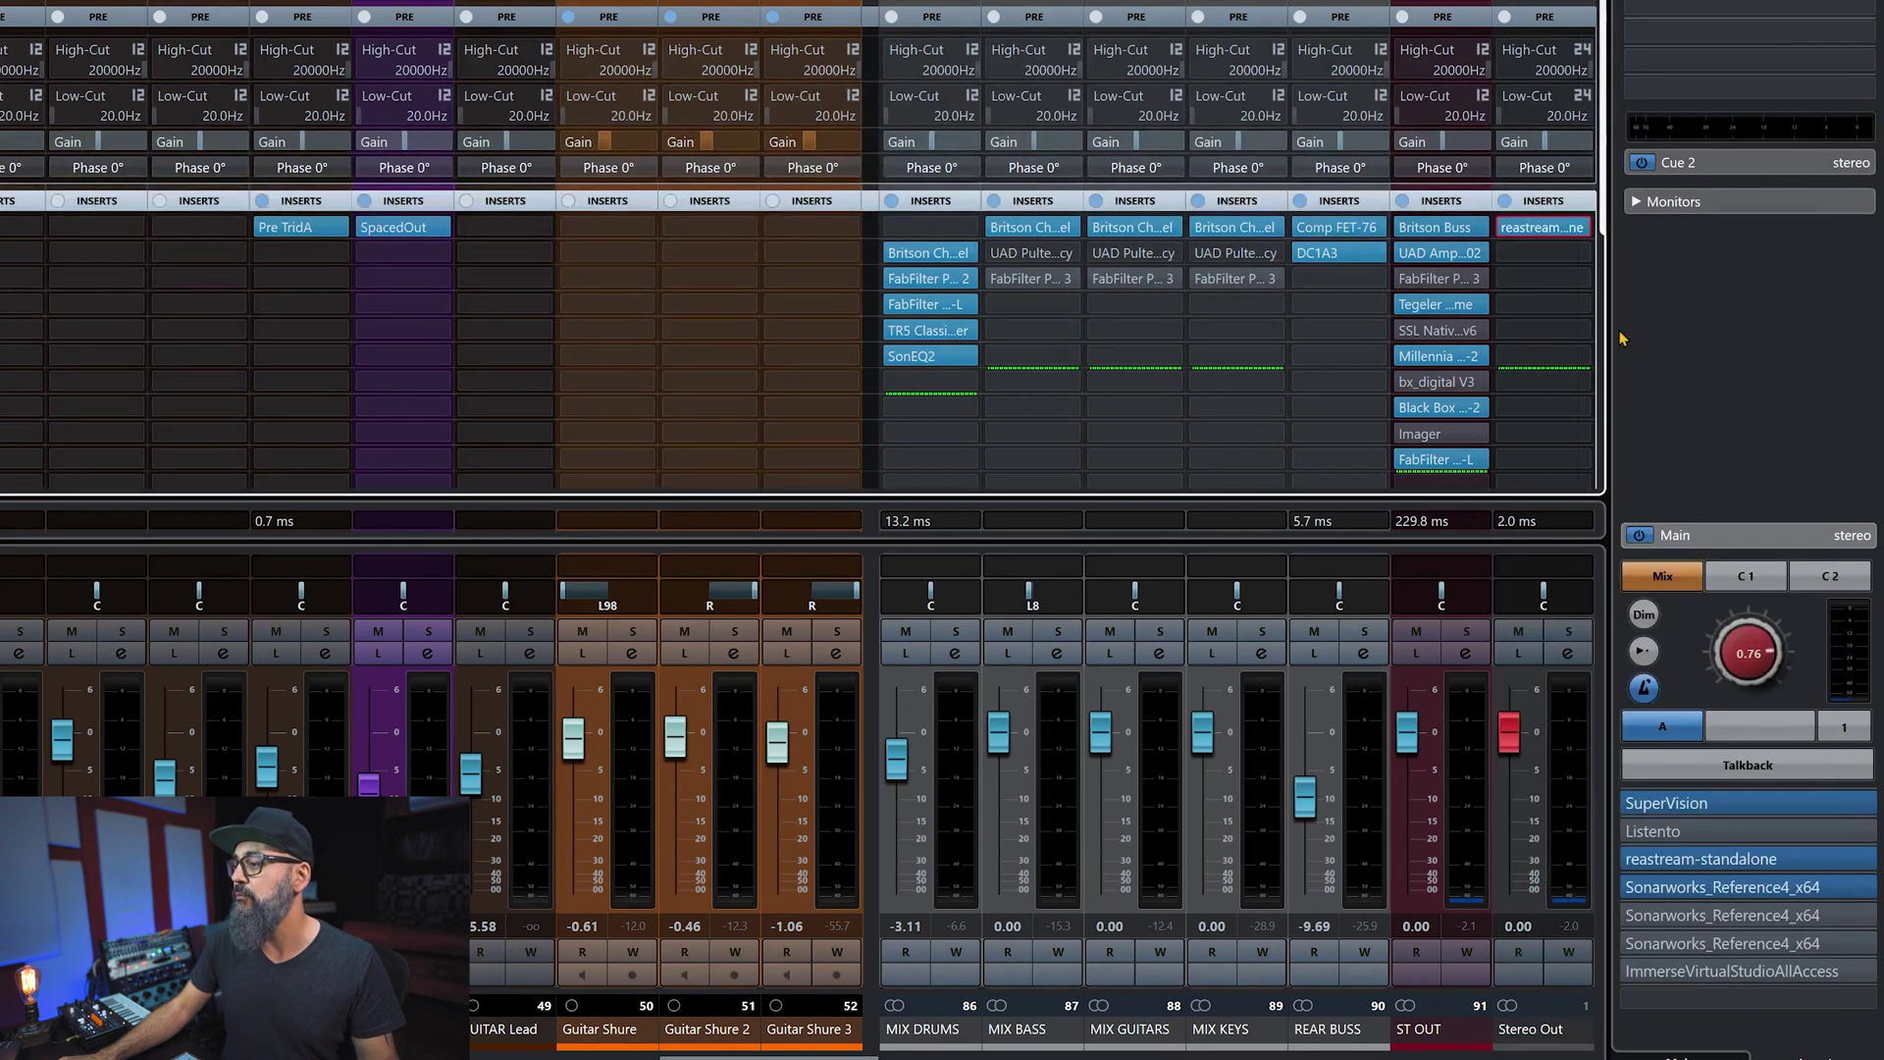
click(1654, 873)
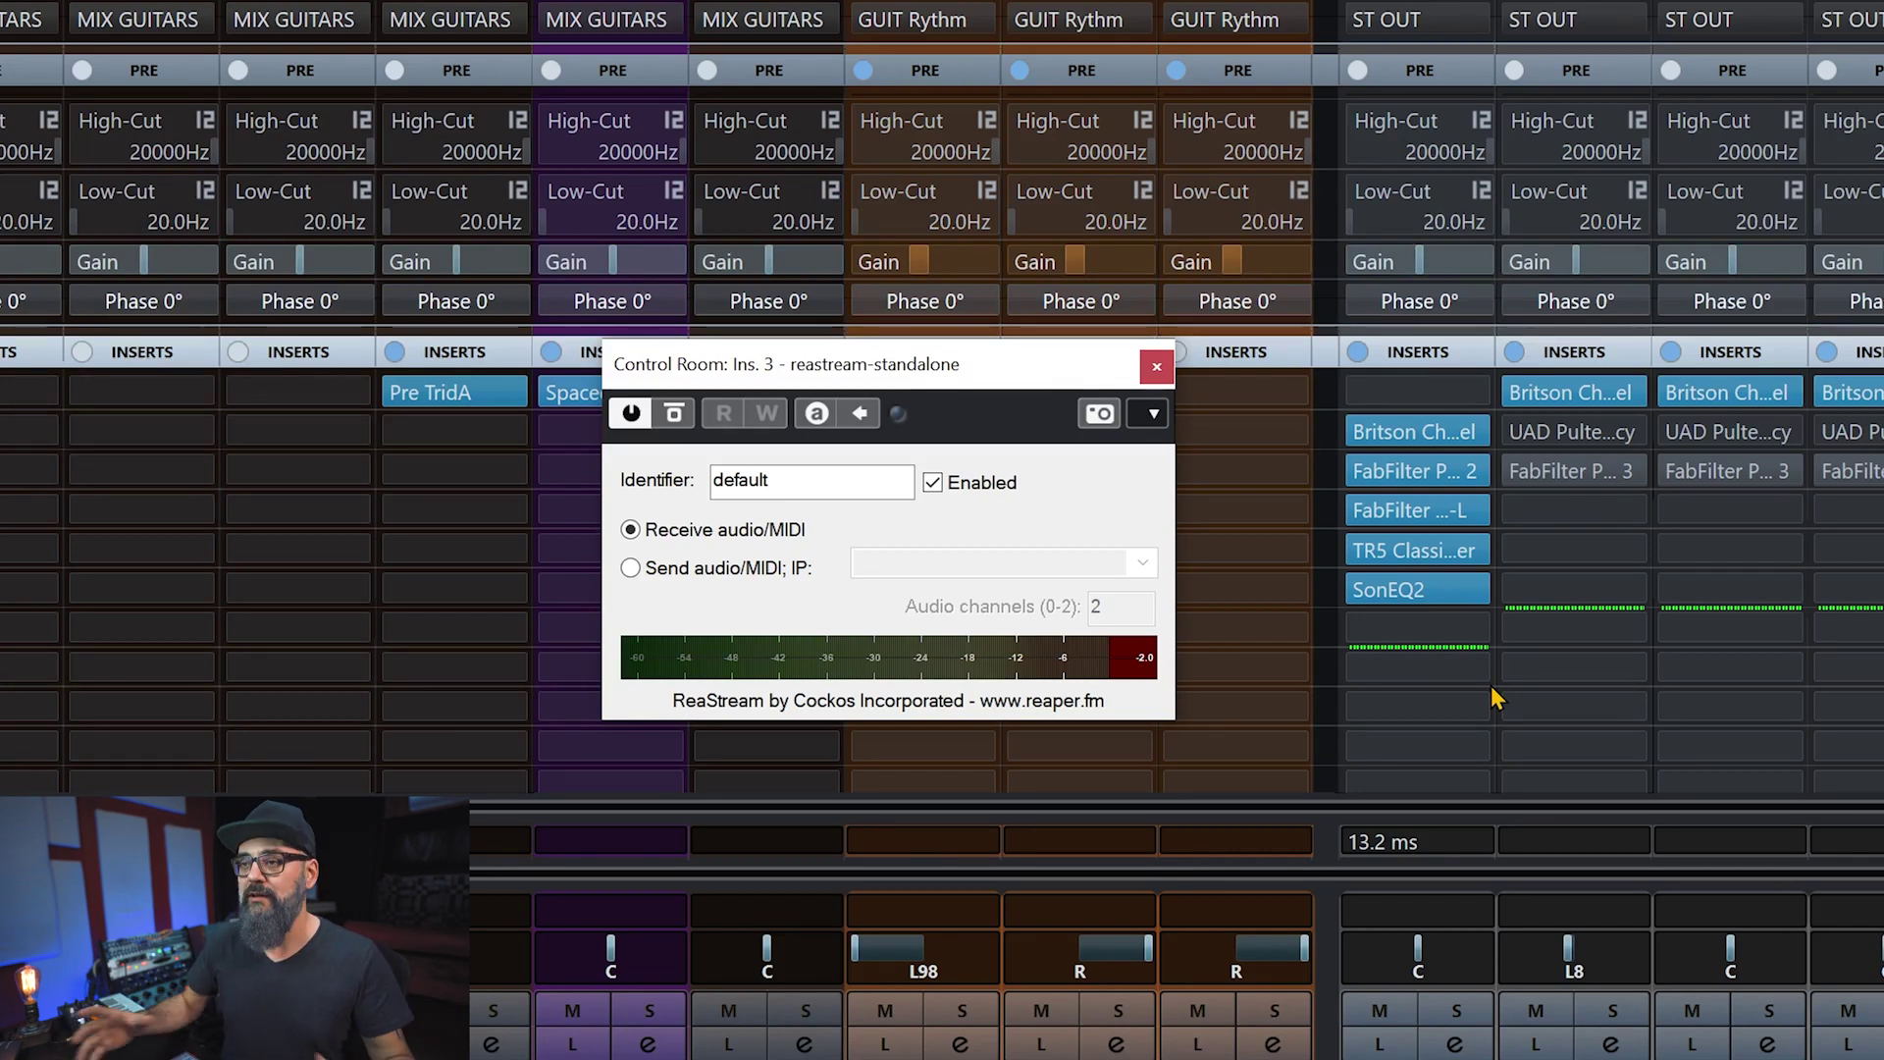
Show the ReaStream window's options menu with Always on Top turned on
click(1152, 413)
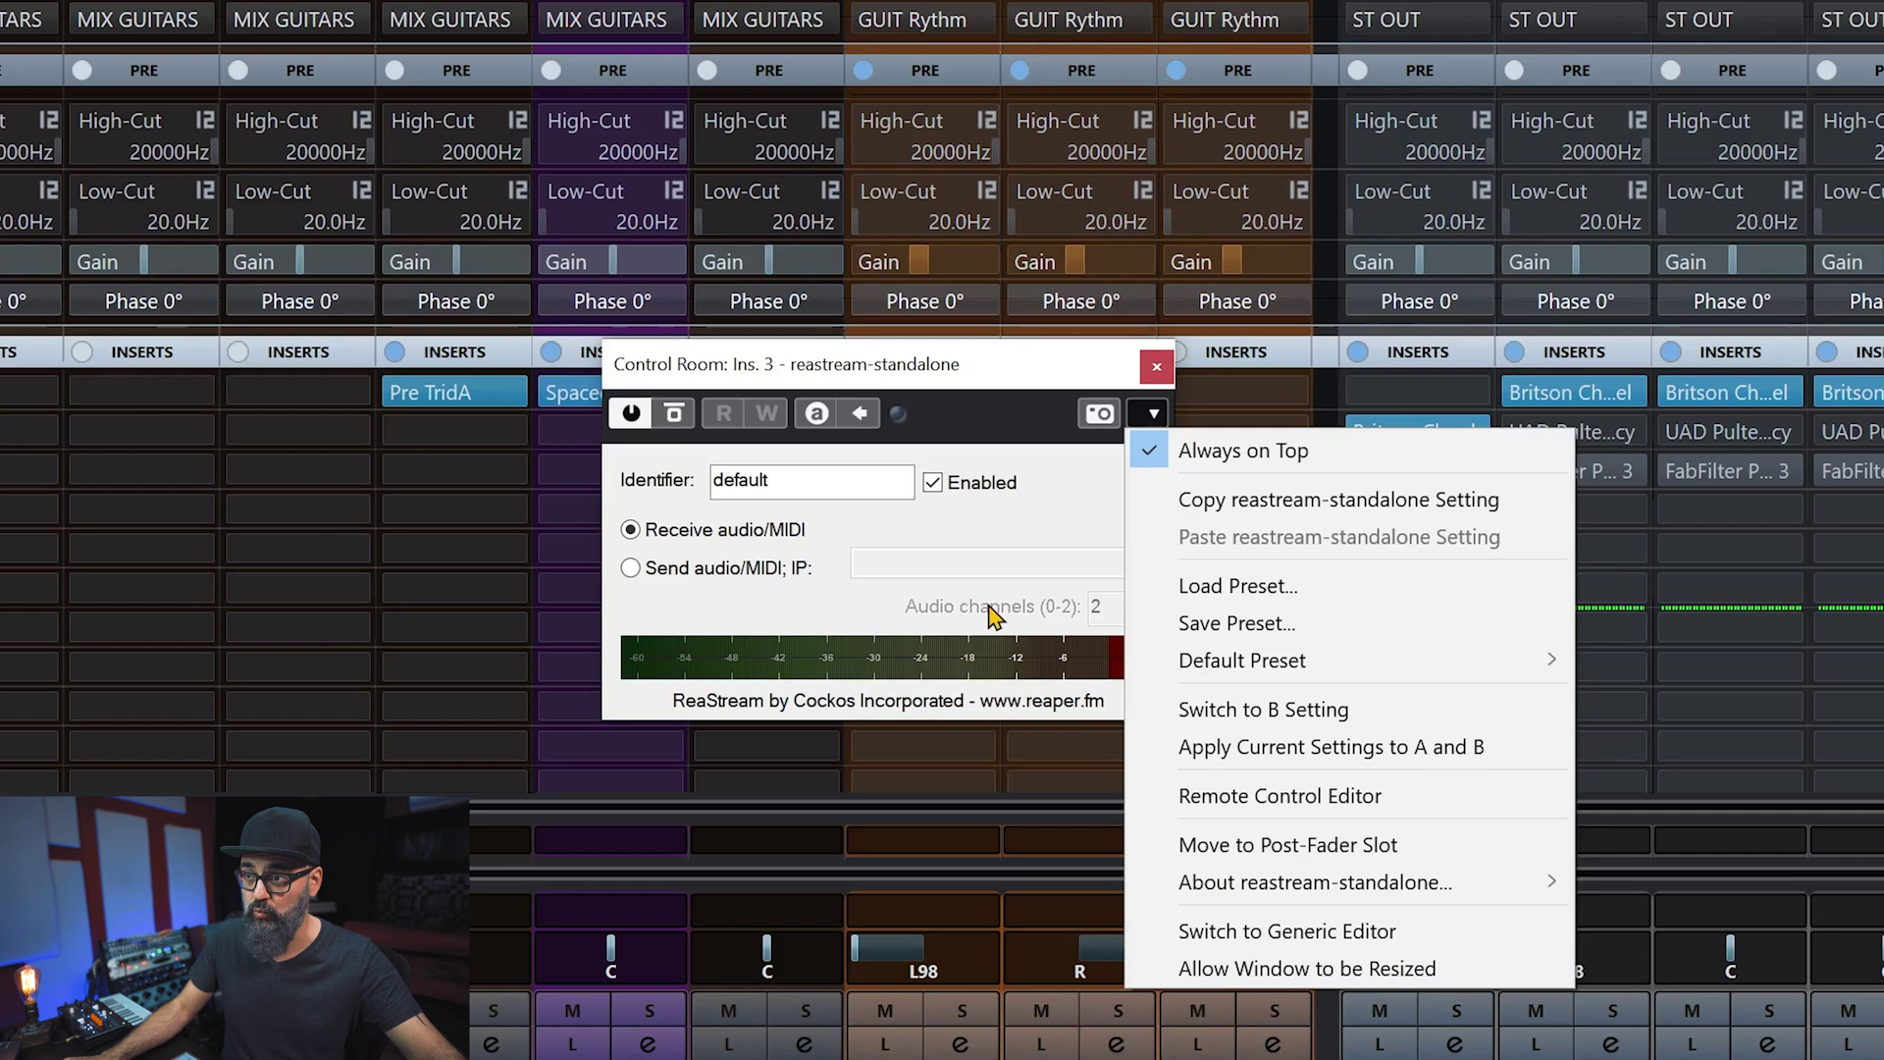
click(997, 382)
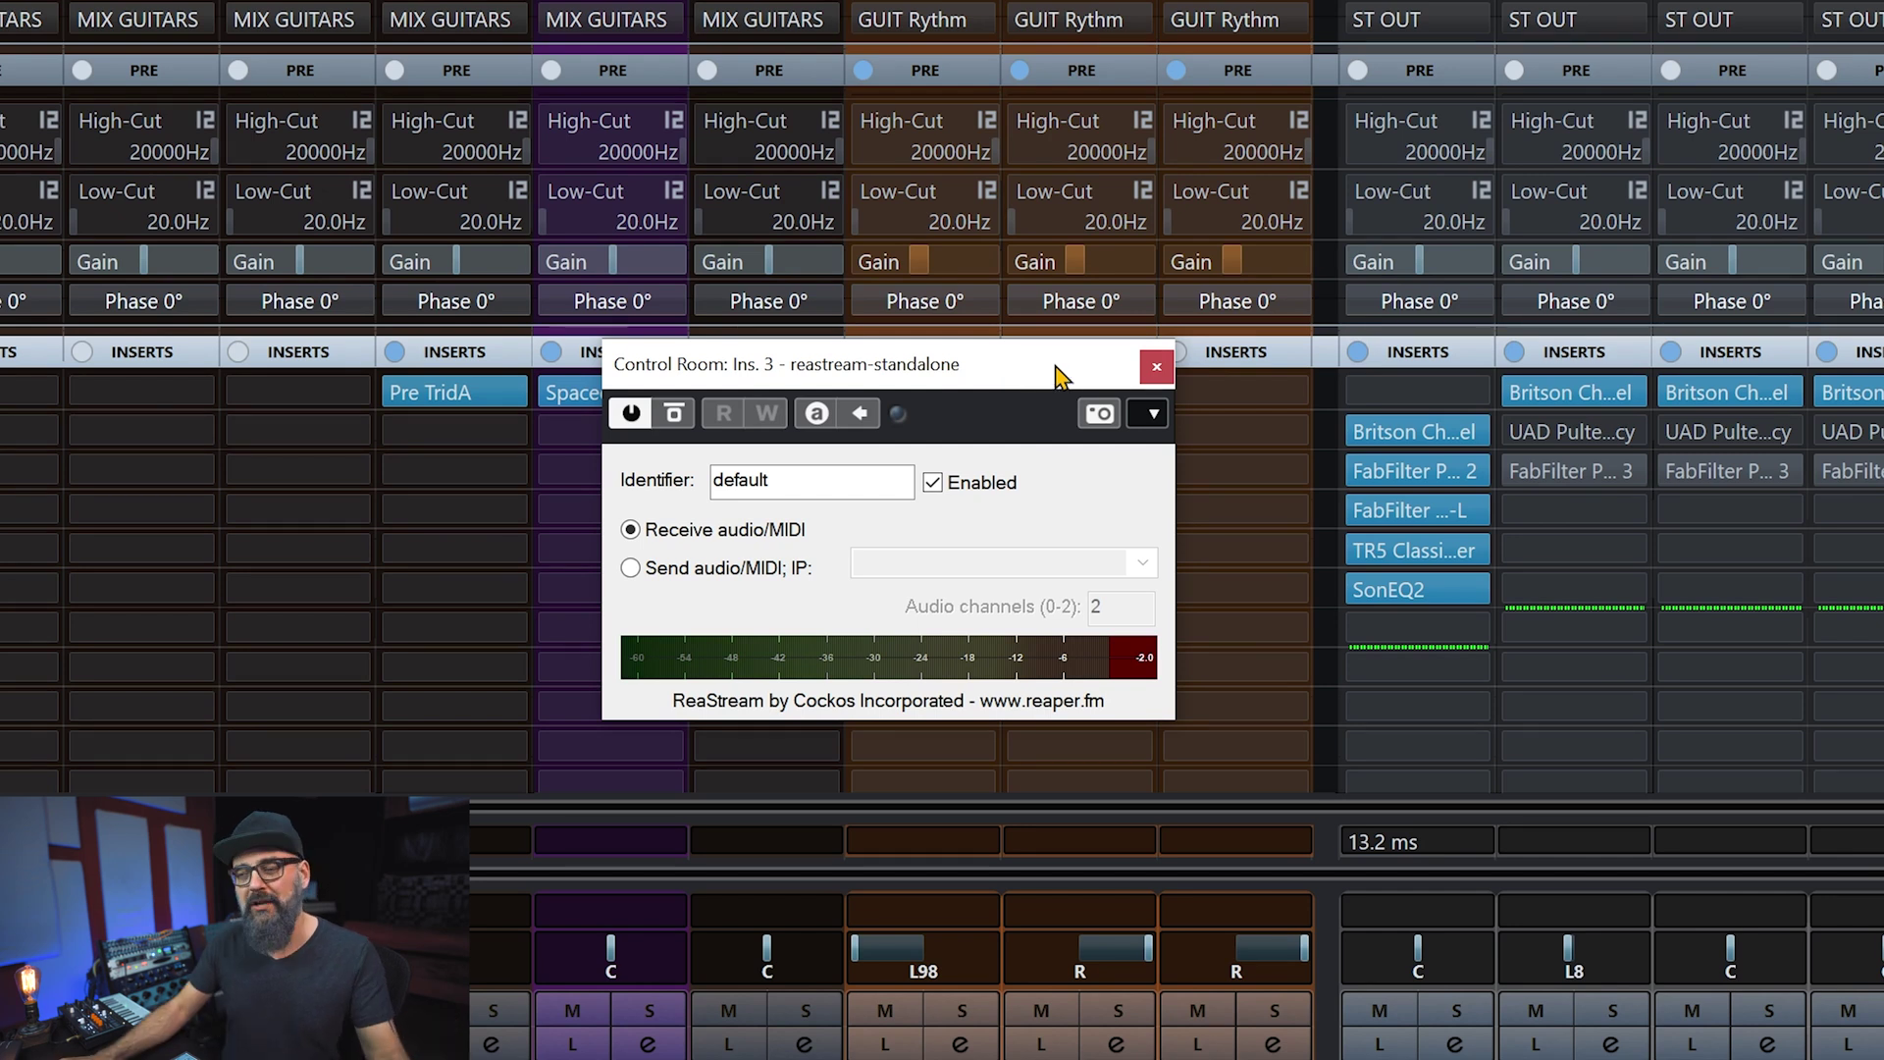
click(1153, 413)
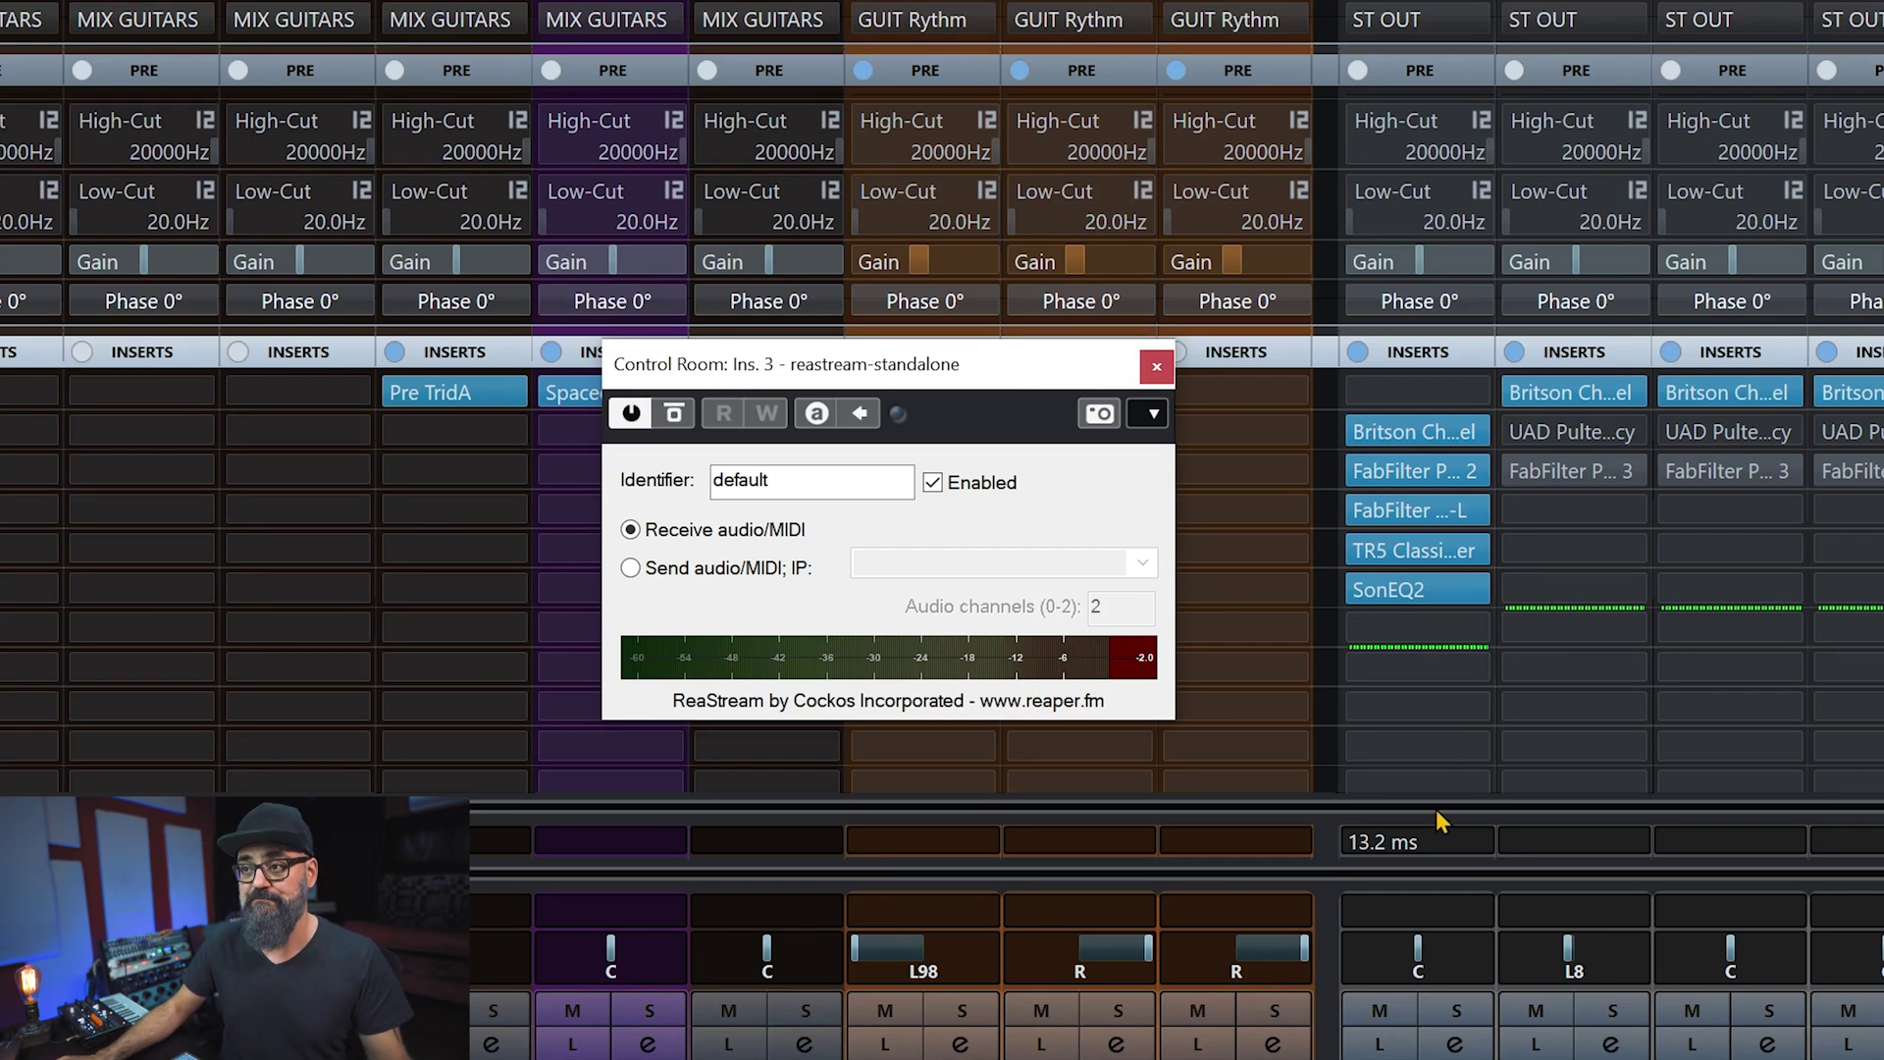
Switch the Control Room's ReaStream to Send audio/MIDI targeting '* local broadcast'
click(938, 496)
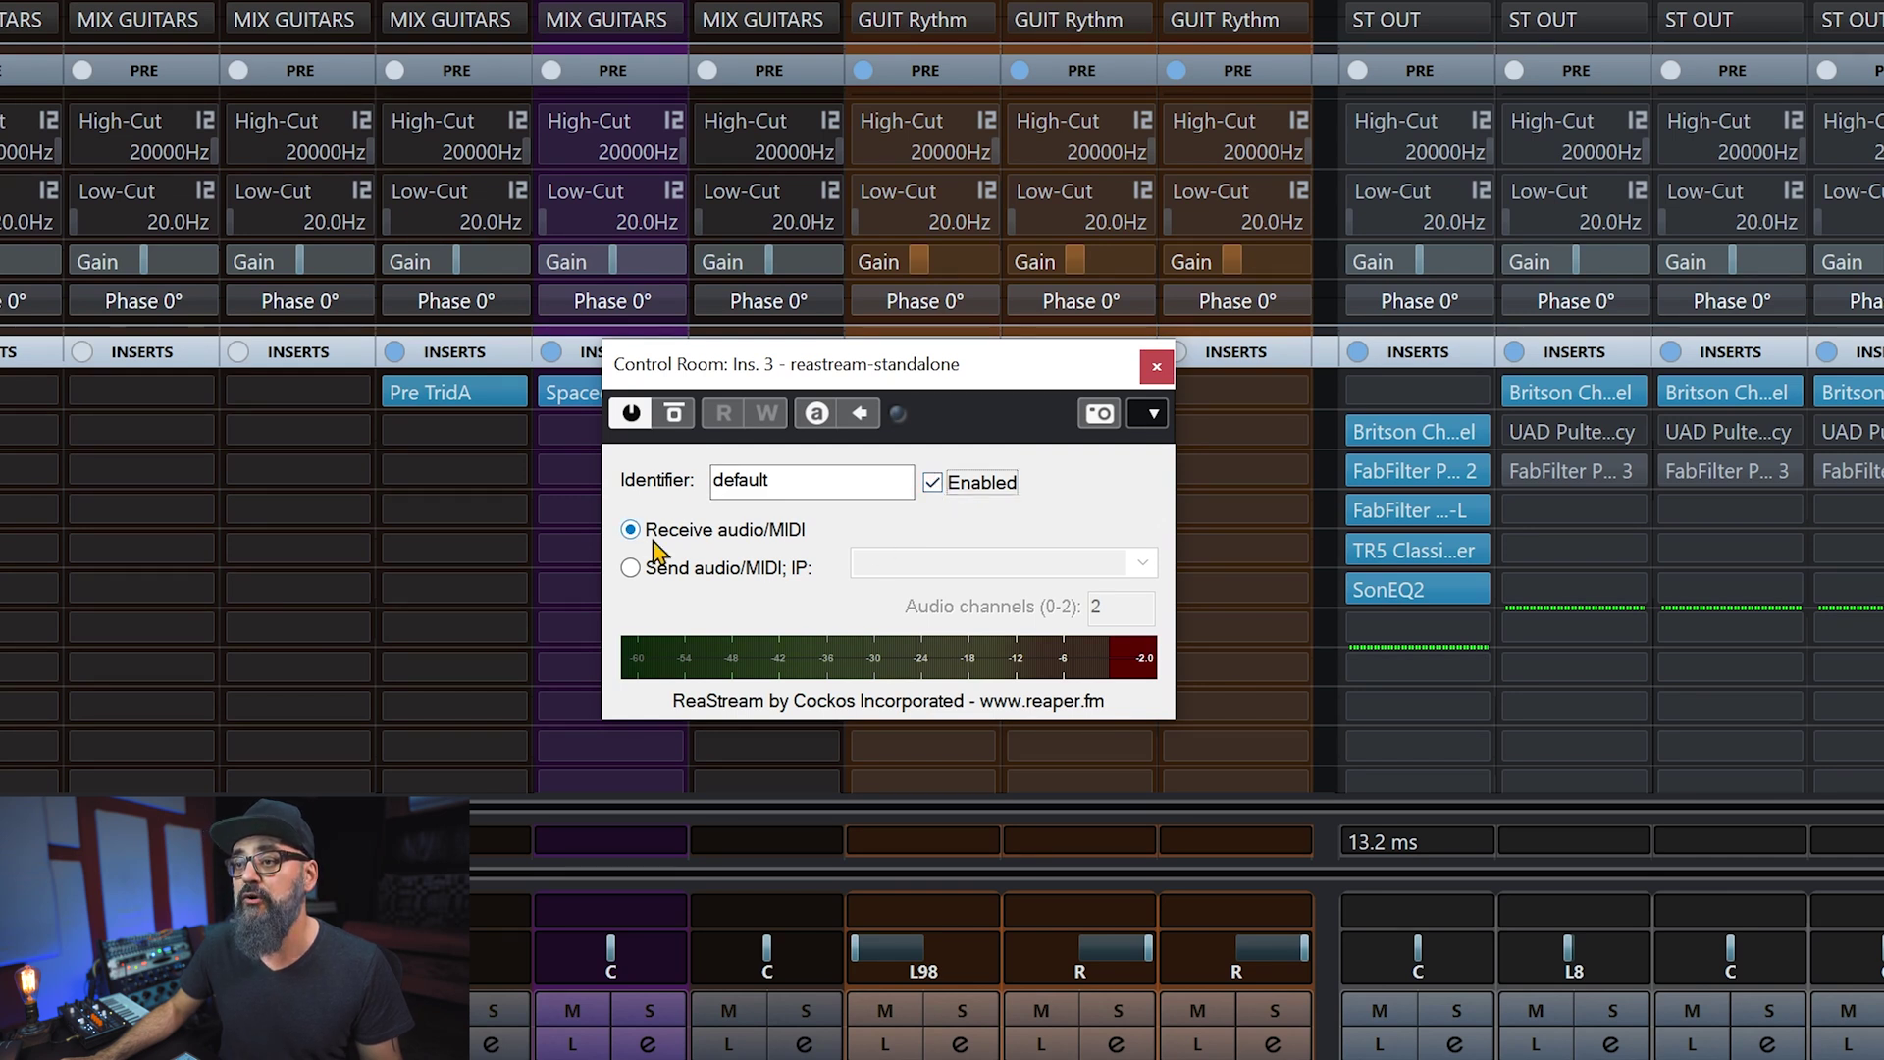
click(657, 578)
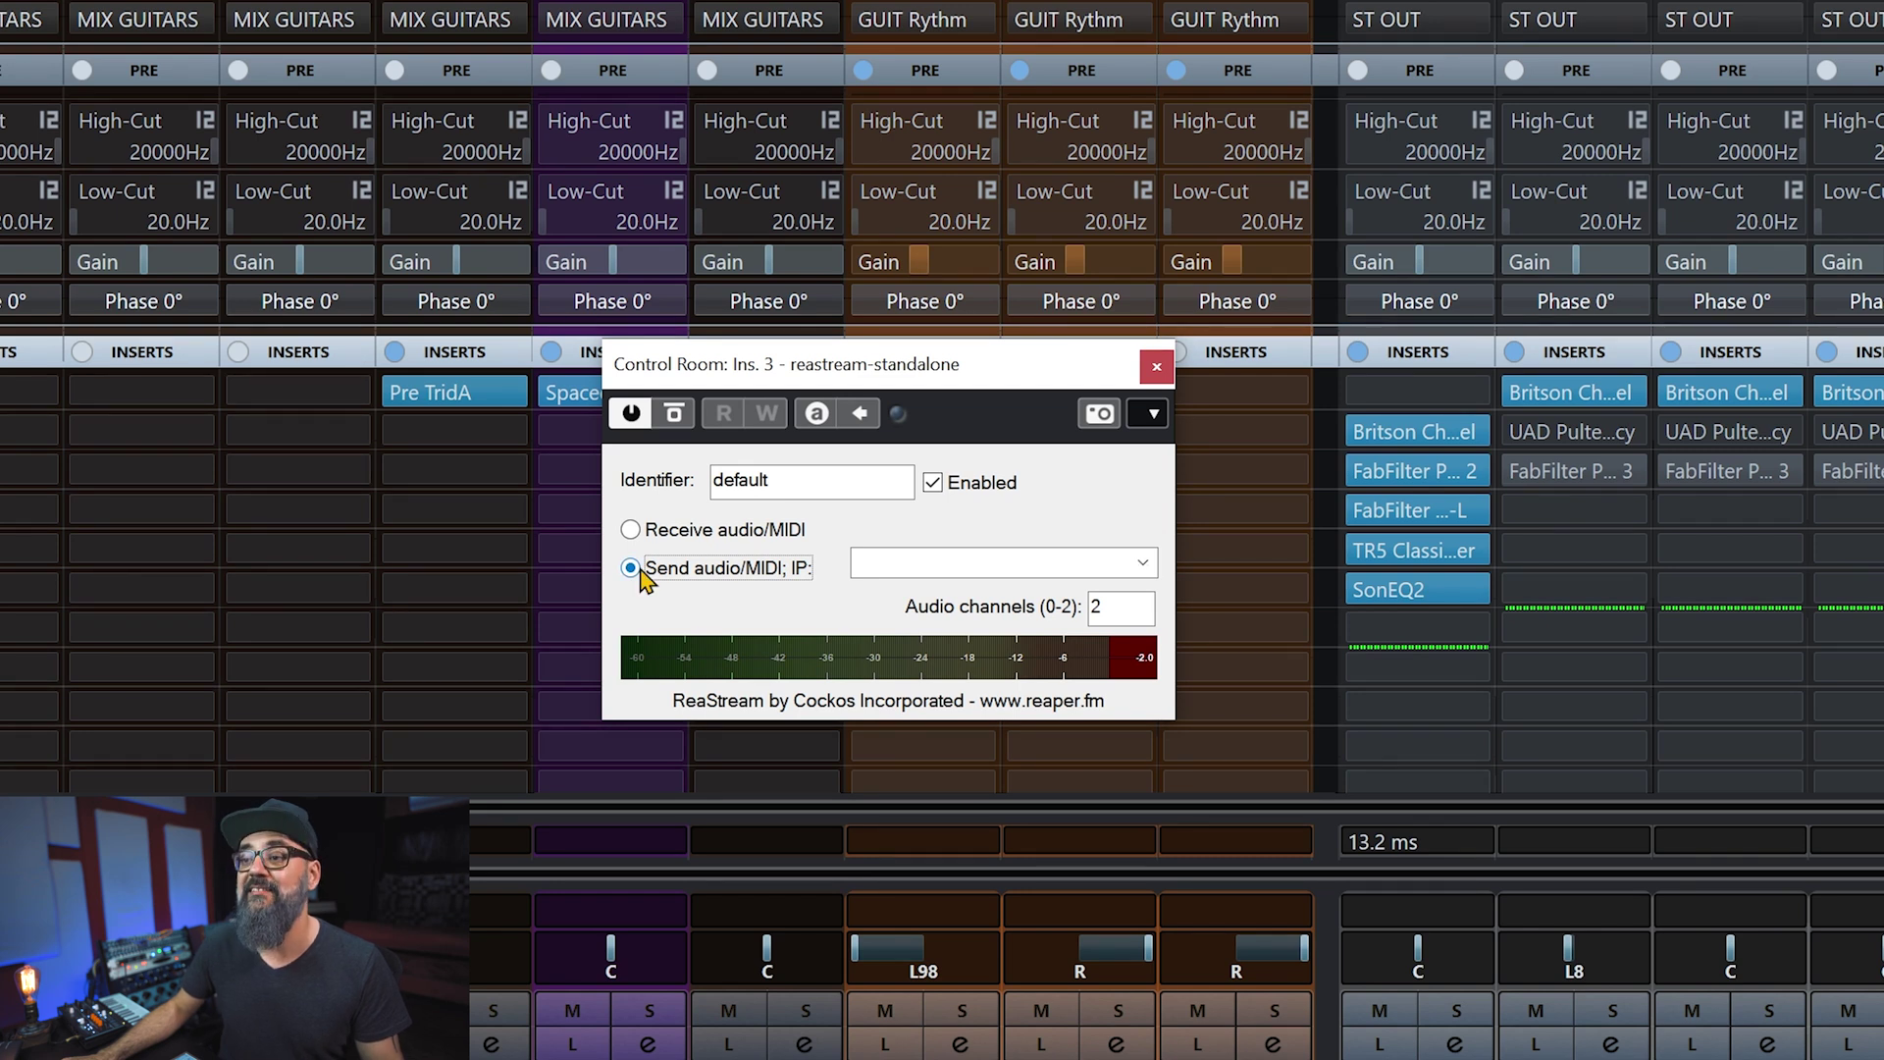
click(1146, 565)
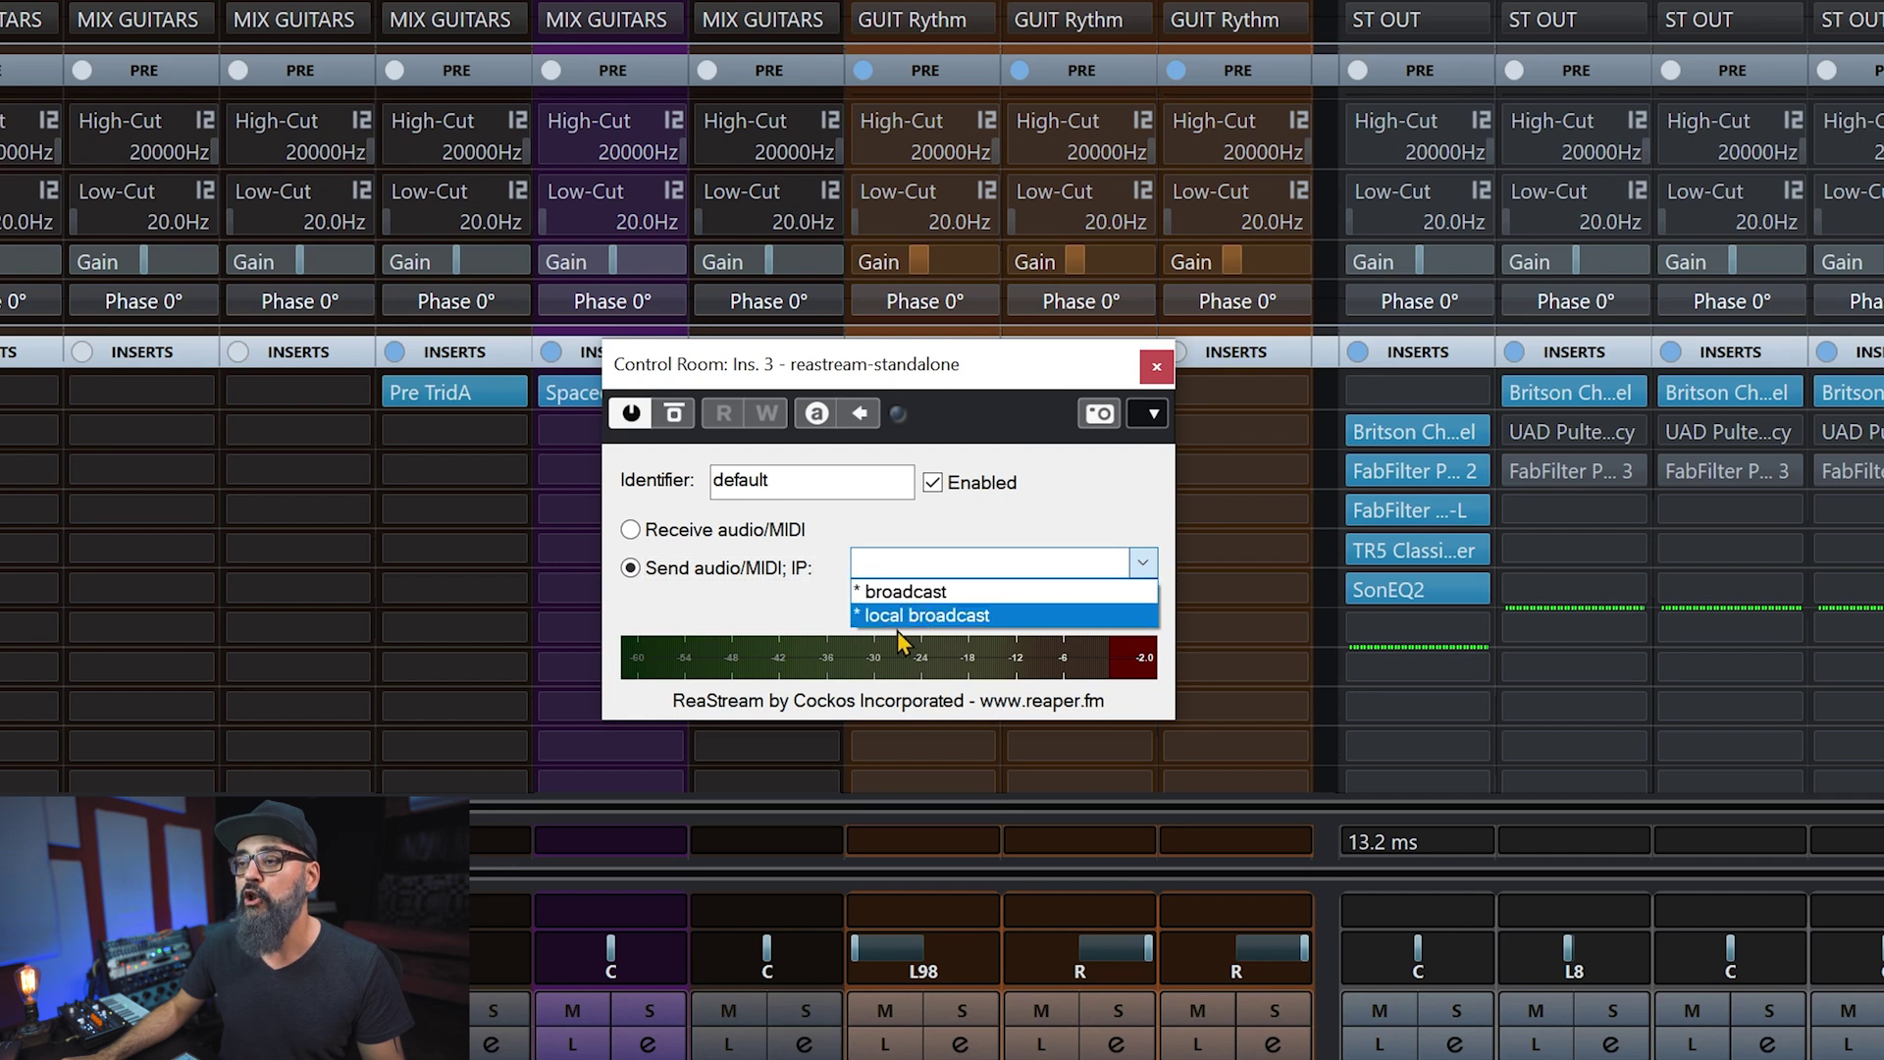
click(930, 616)
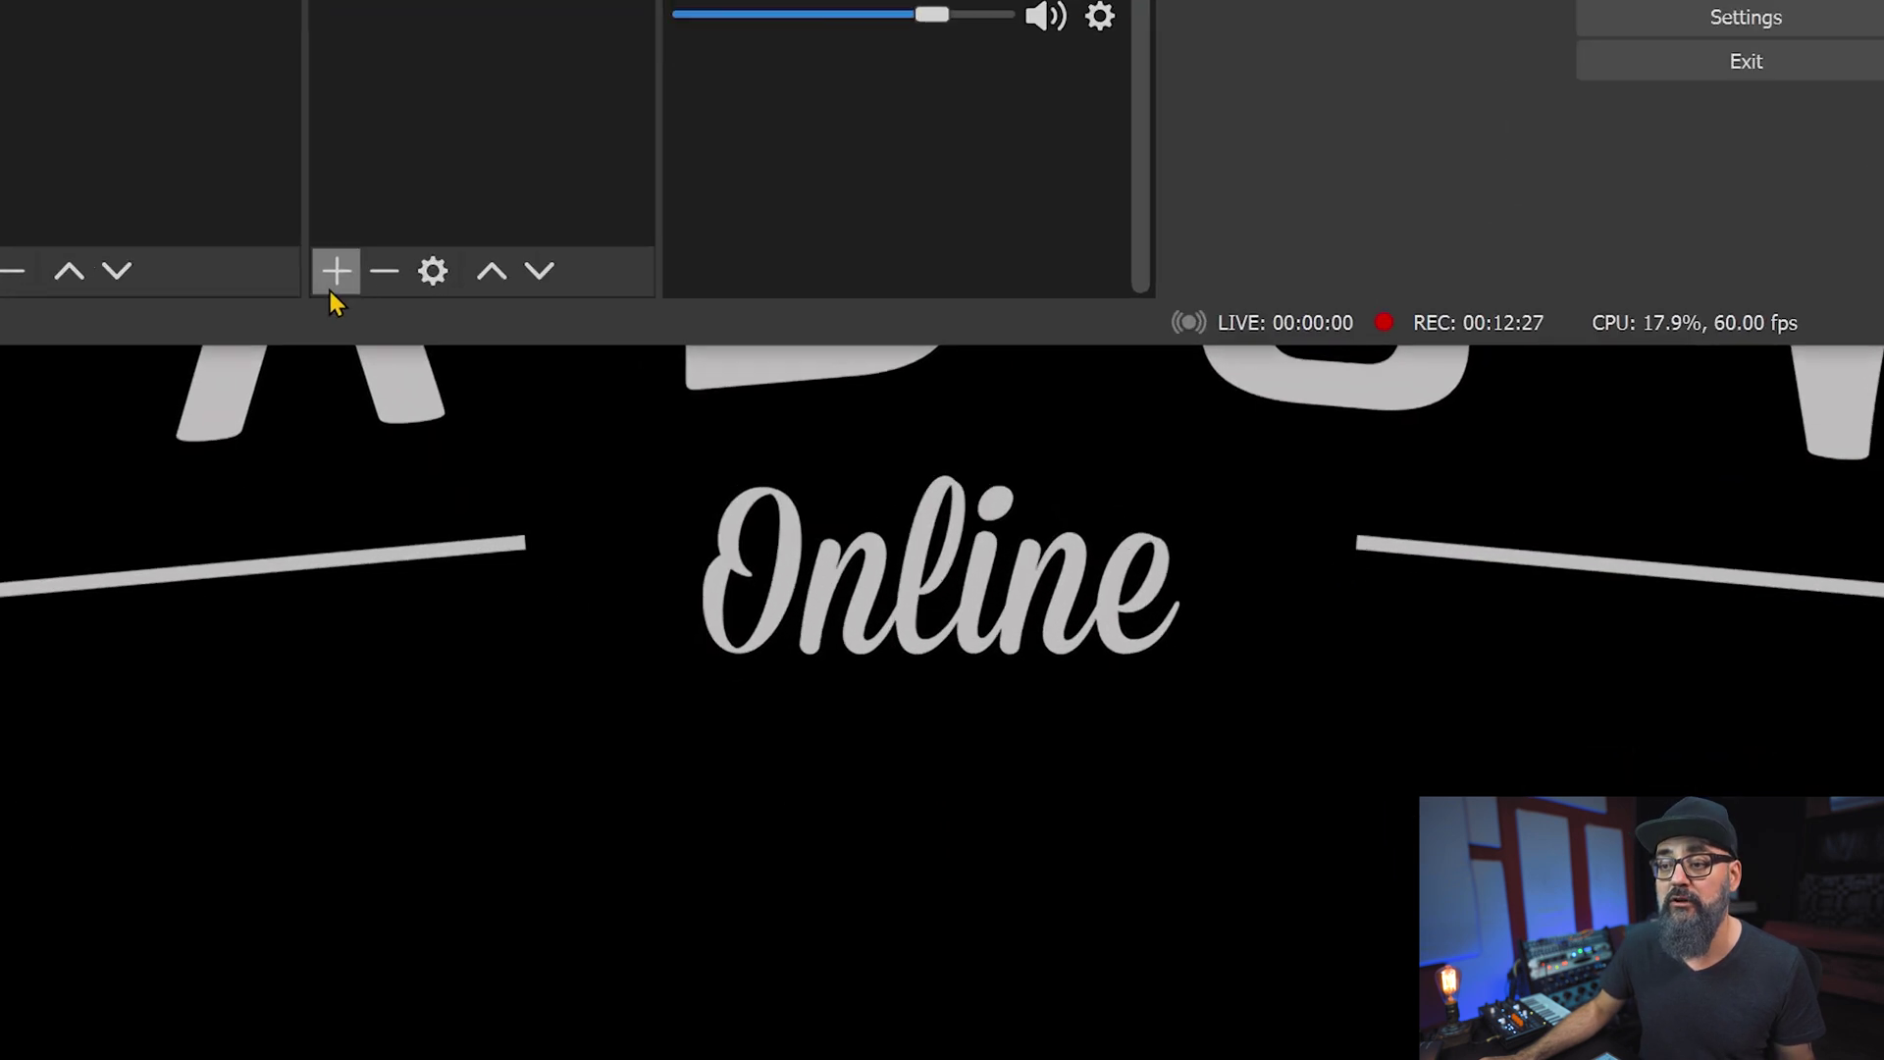
click(632, 691)
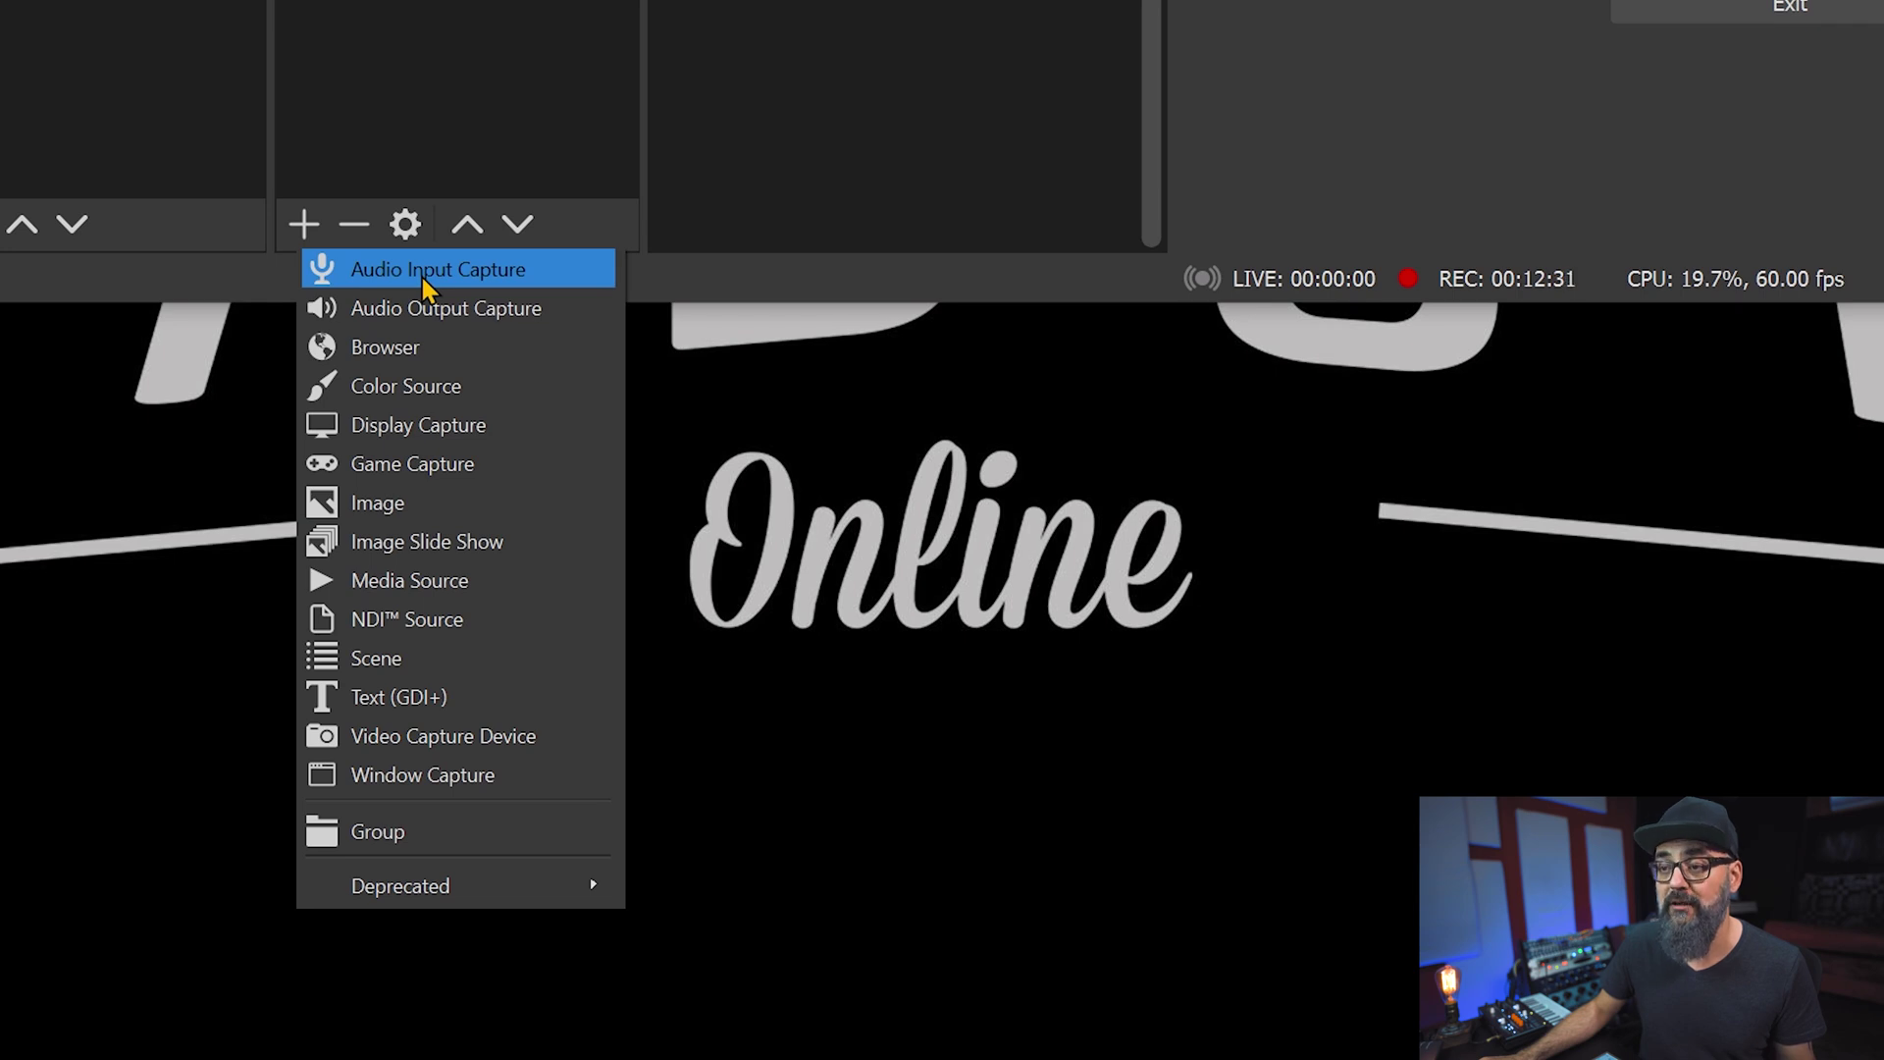
click(421, 274)
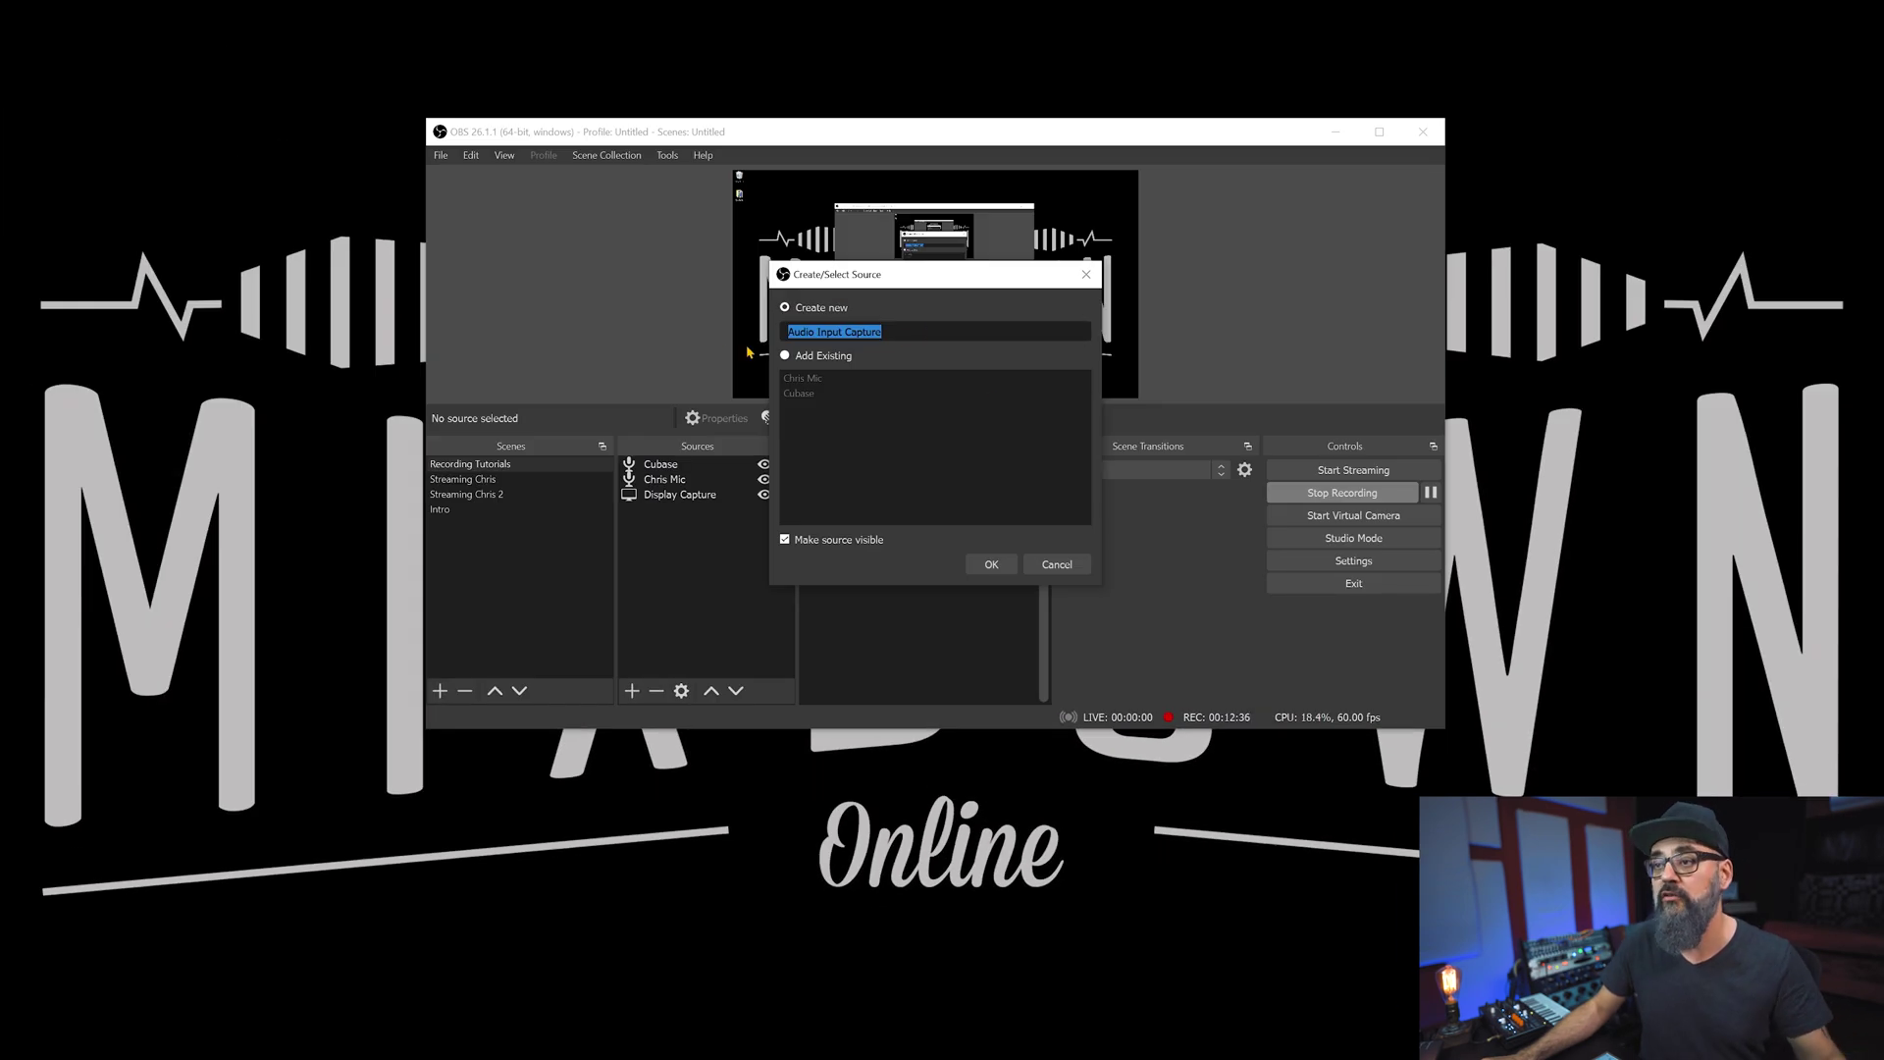
click(1057, 564)
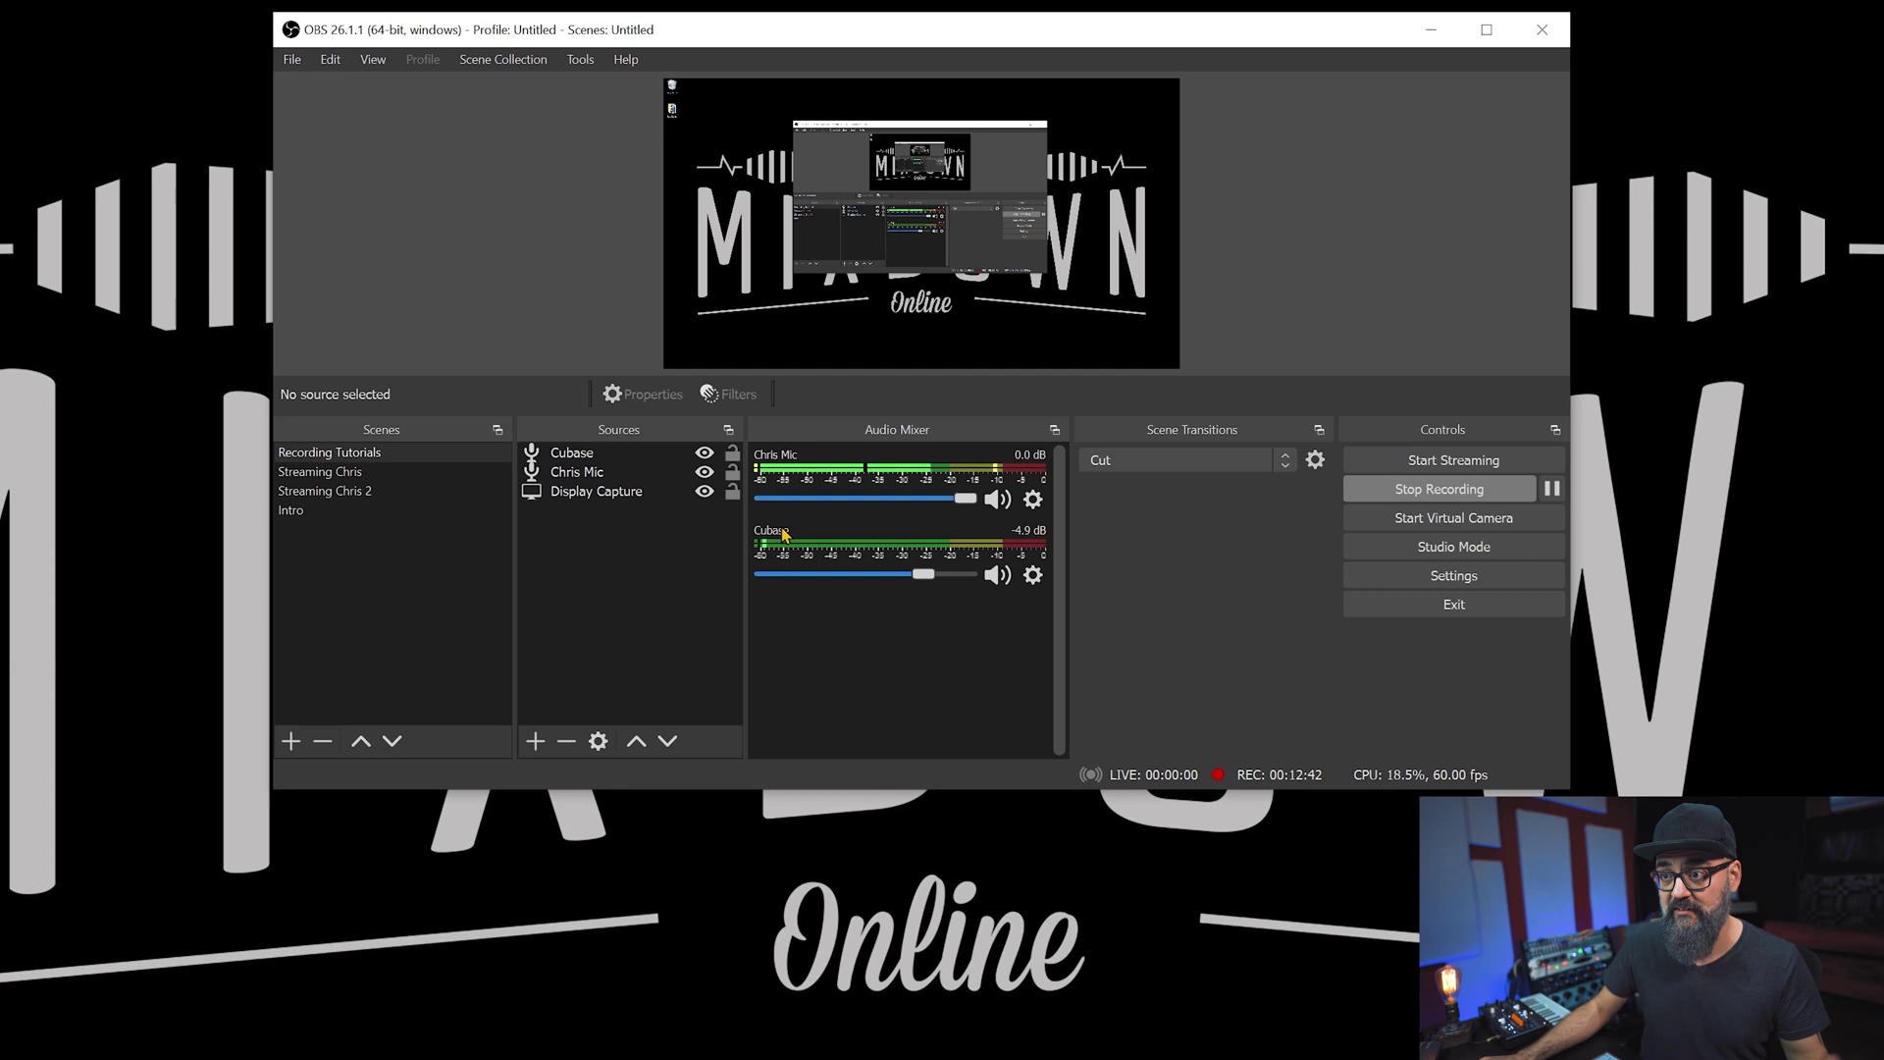
Change the Cubase audio source's capture device from Default to VoiceMeeter Aux Output
click(1033, 578)
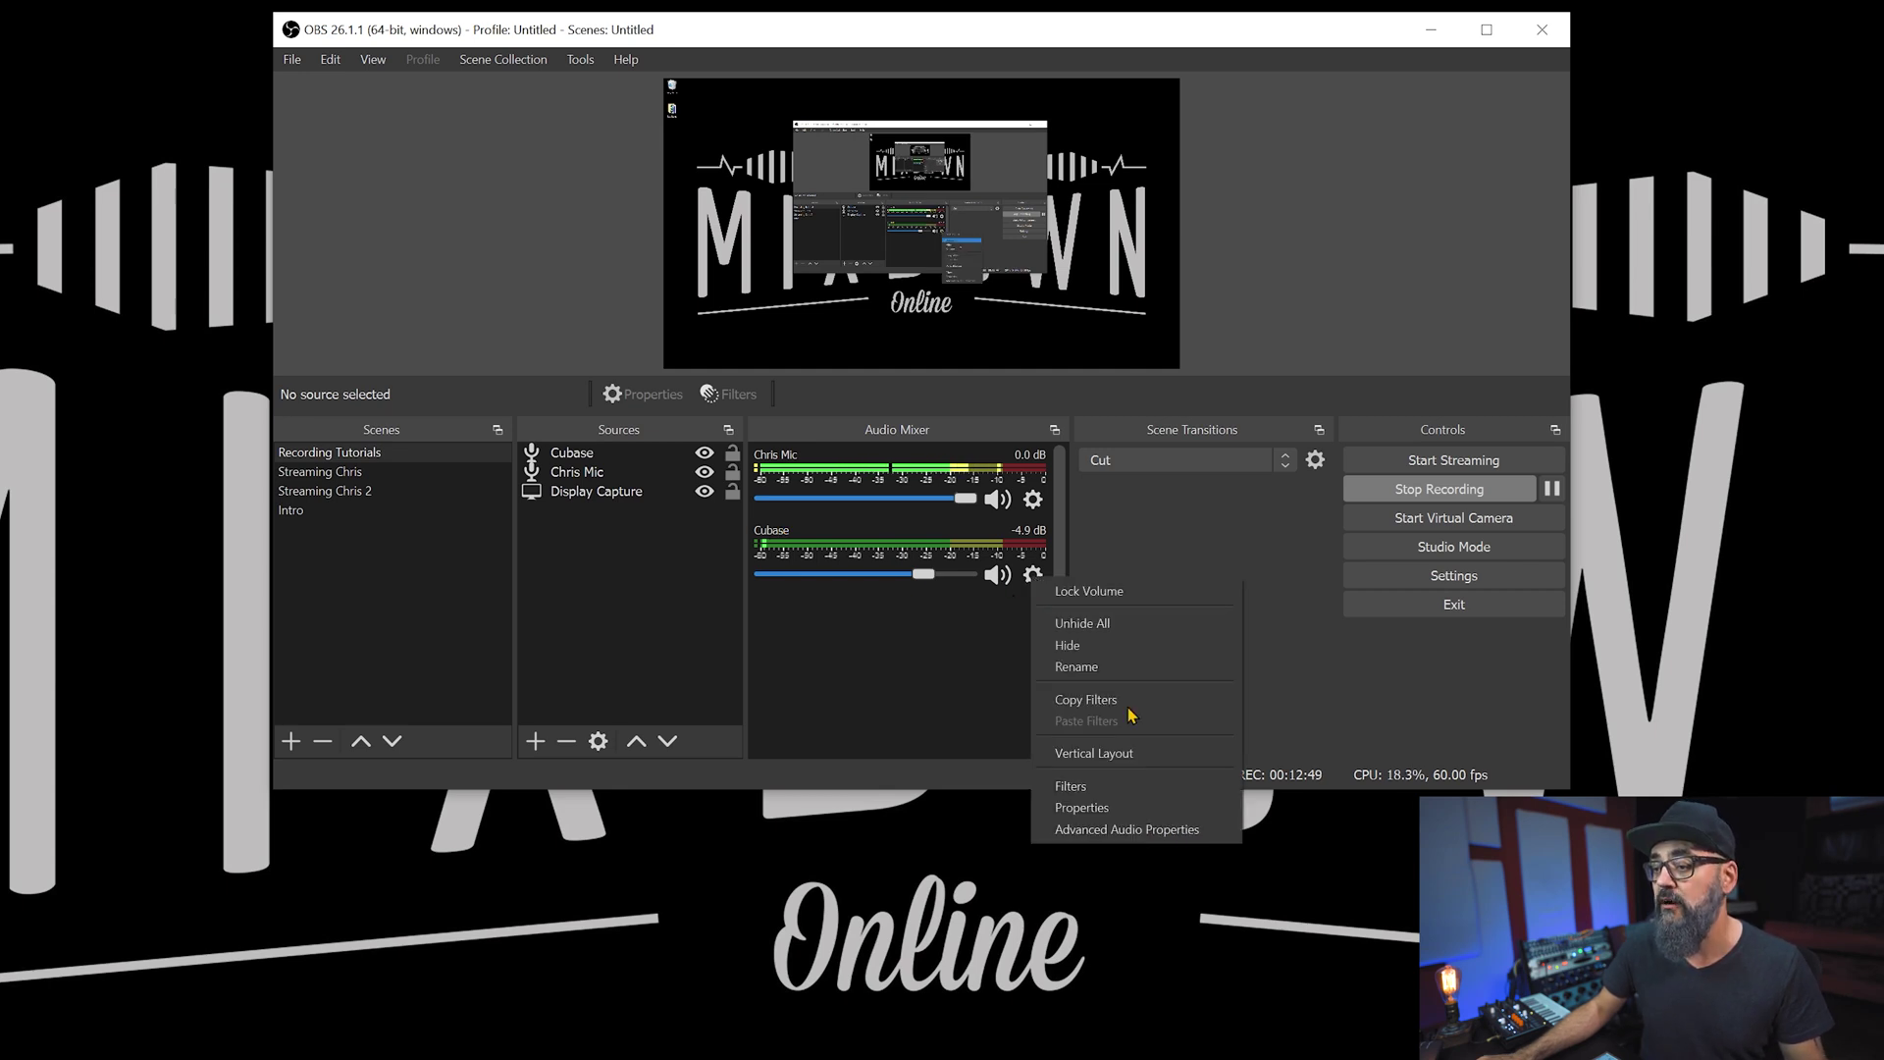
click(1082, 807)
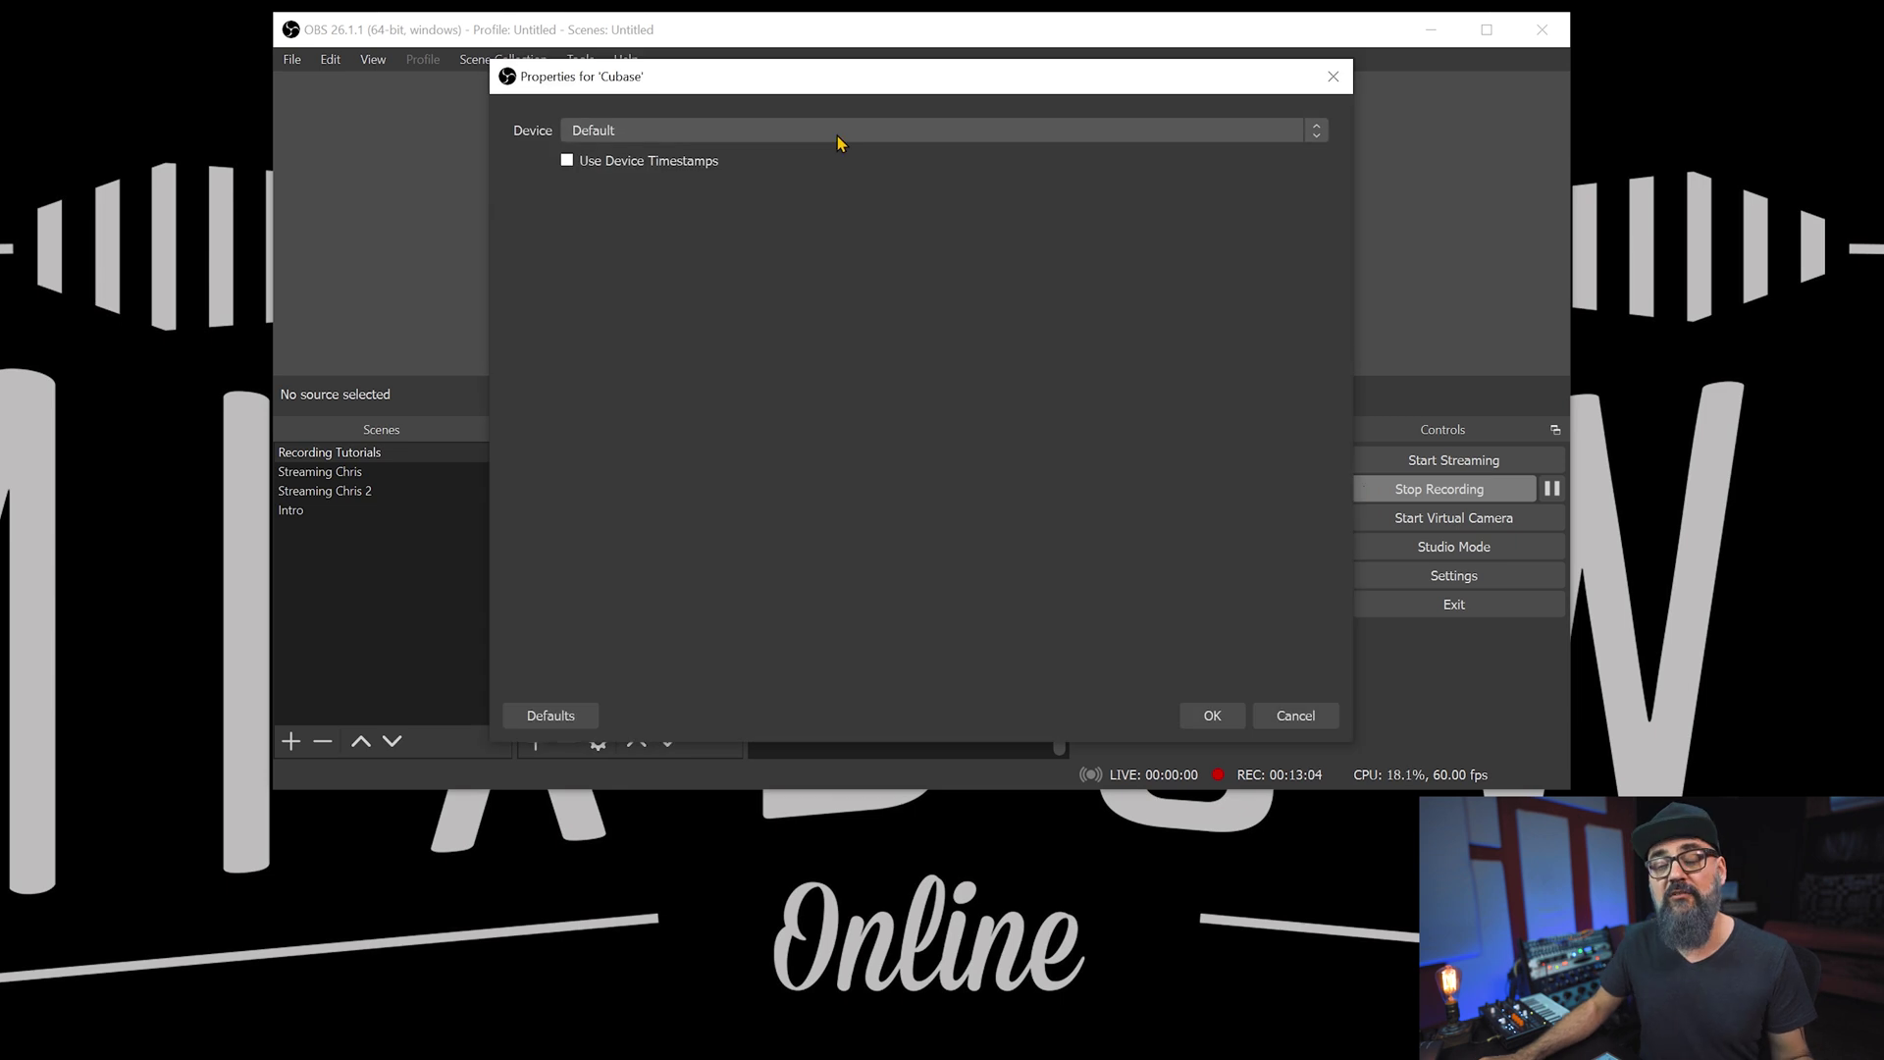
click(837, 141)
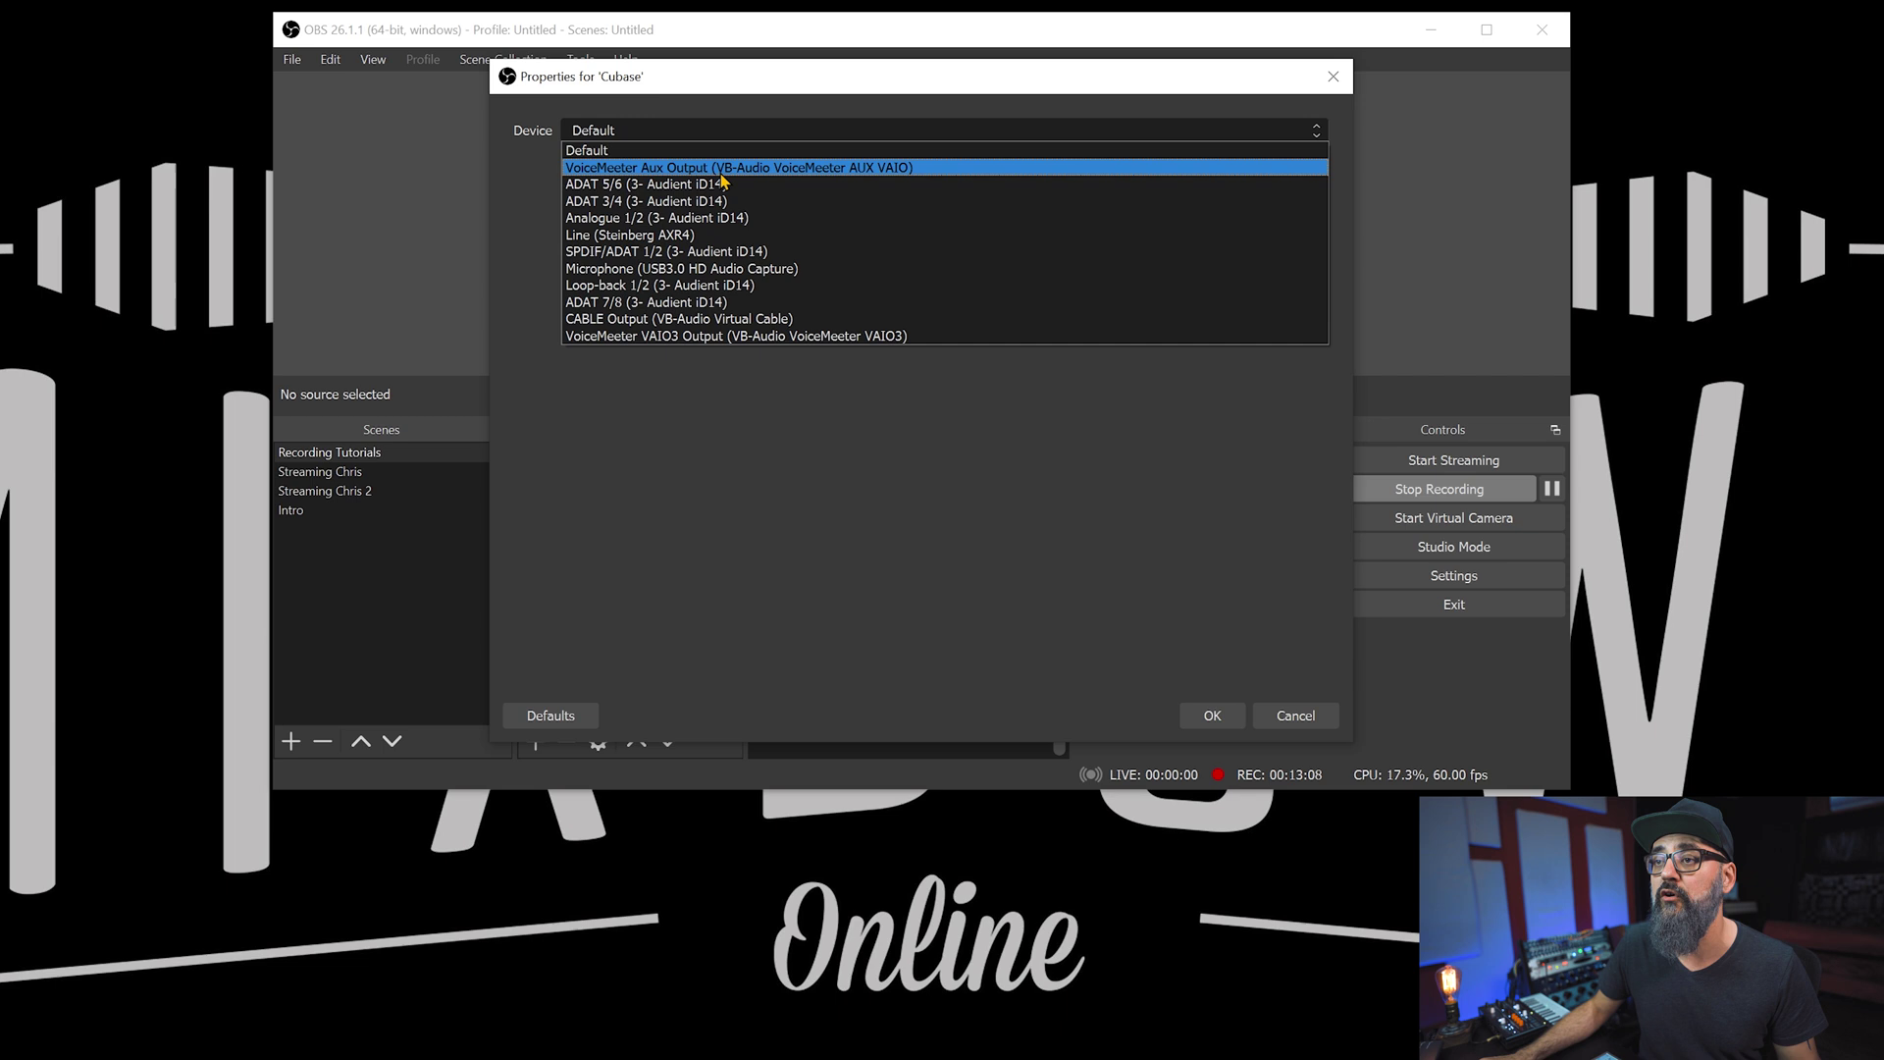
click(734, 168)
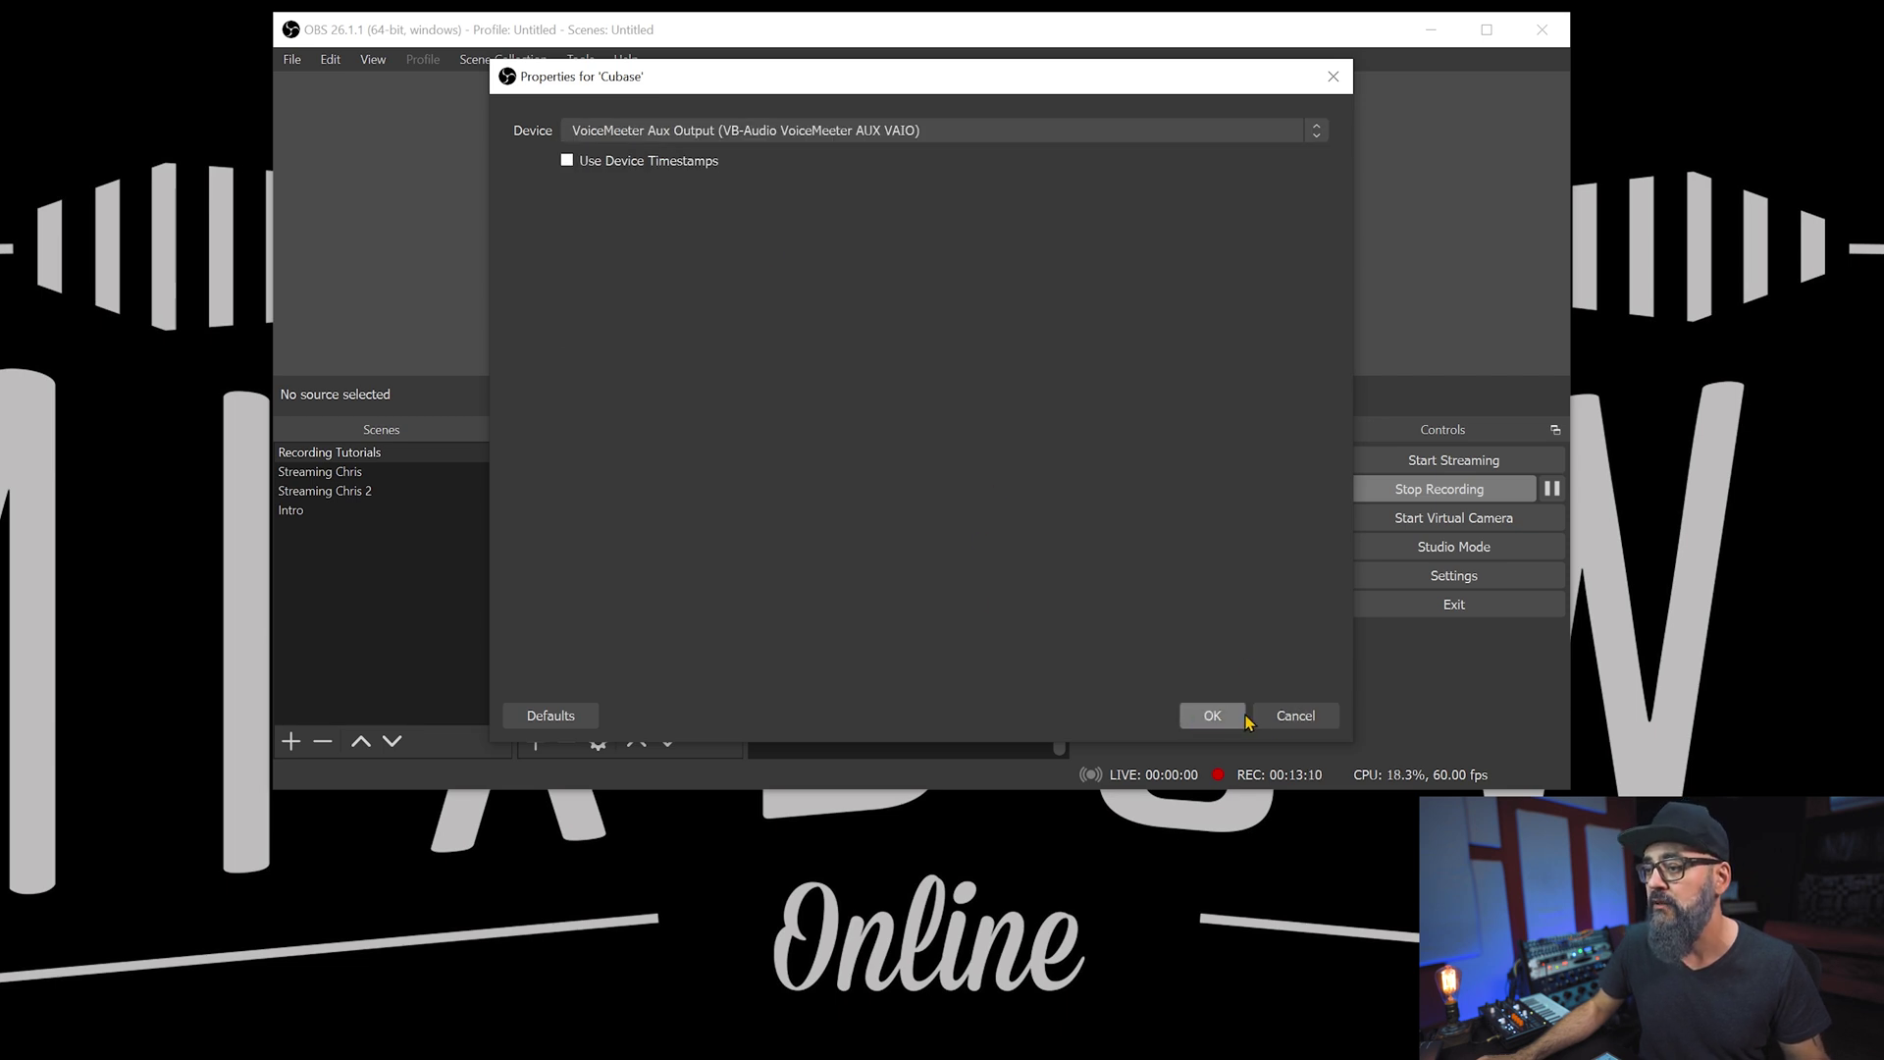
click(1212, 716)
click(1032, 575)
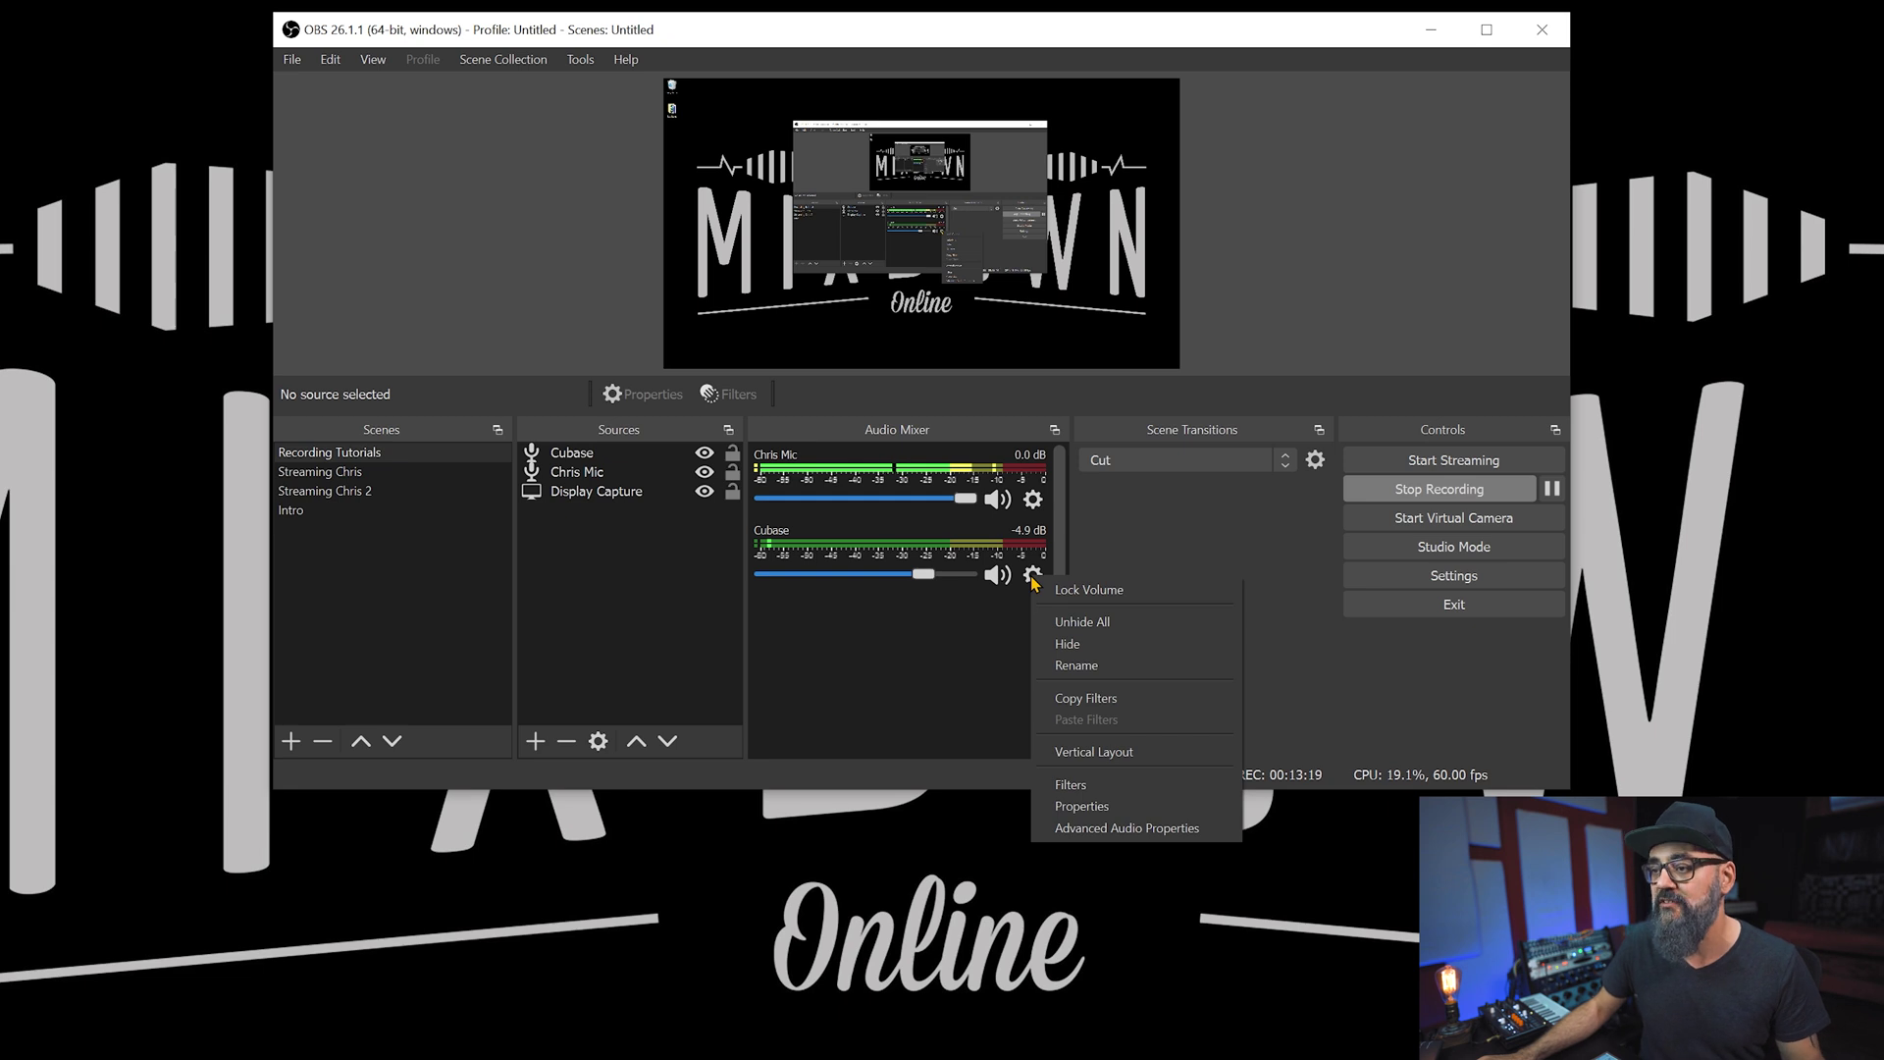
Replace the Cubase source's old filter with a new VST 2.x Plug-in filter
click(1089, 785)
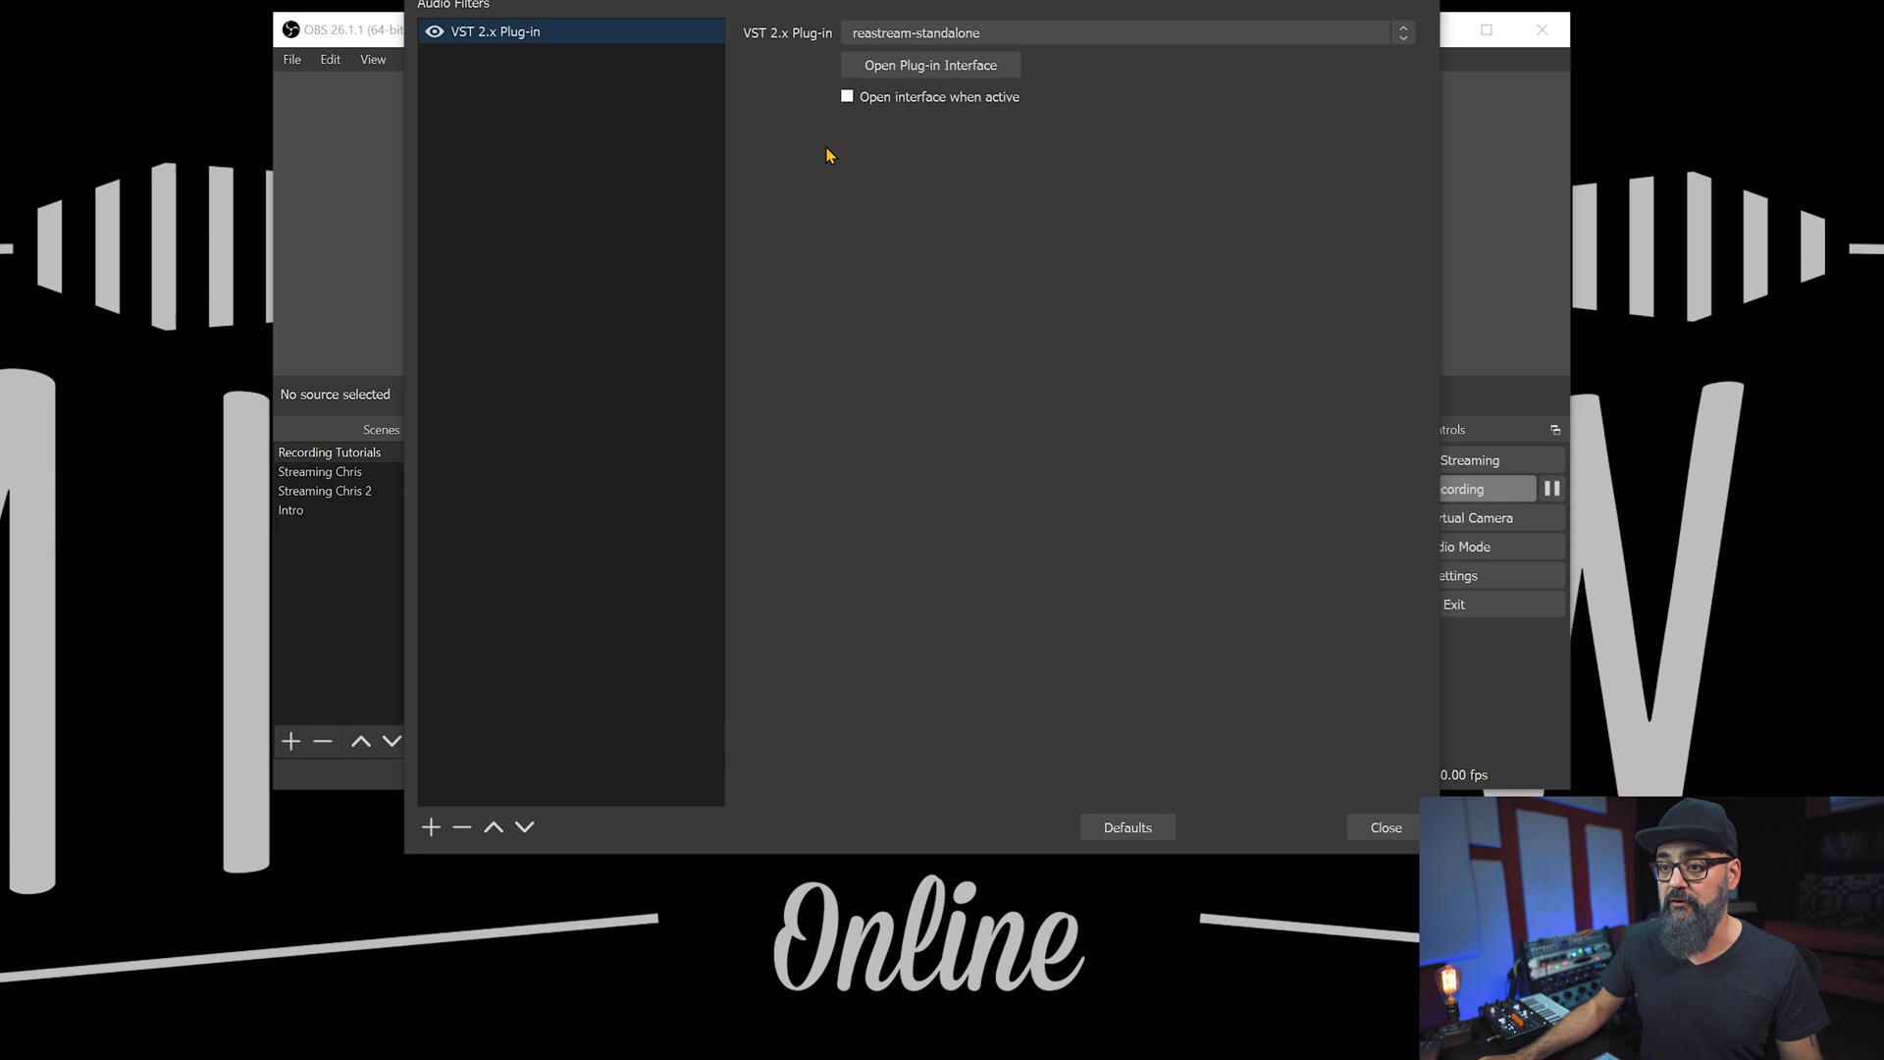
click(462, 828)
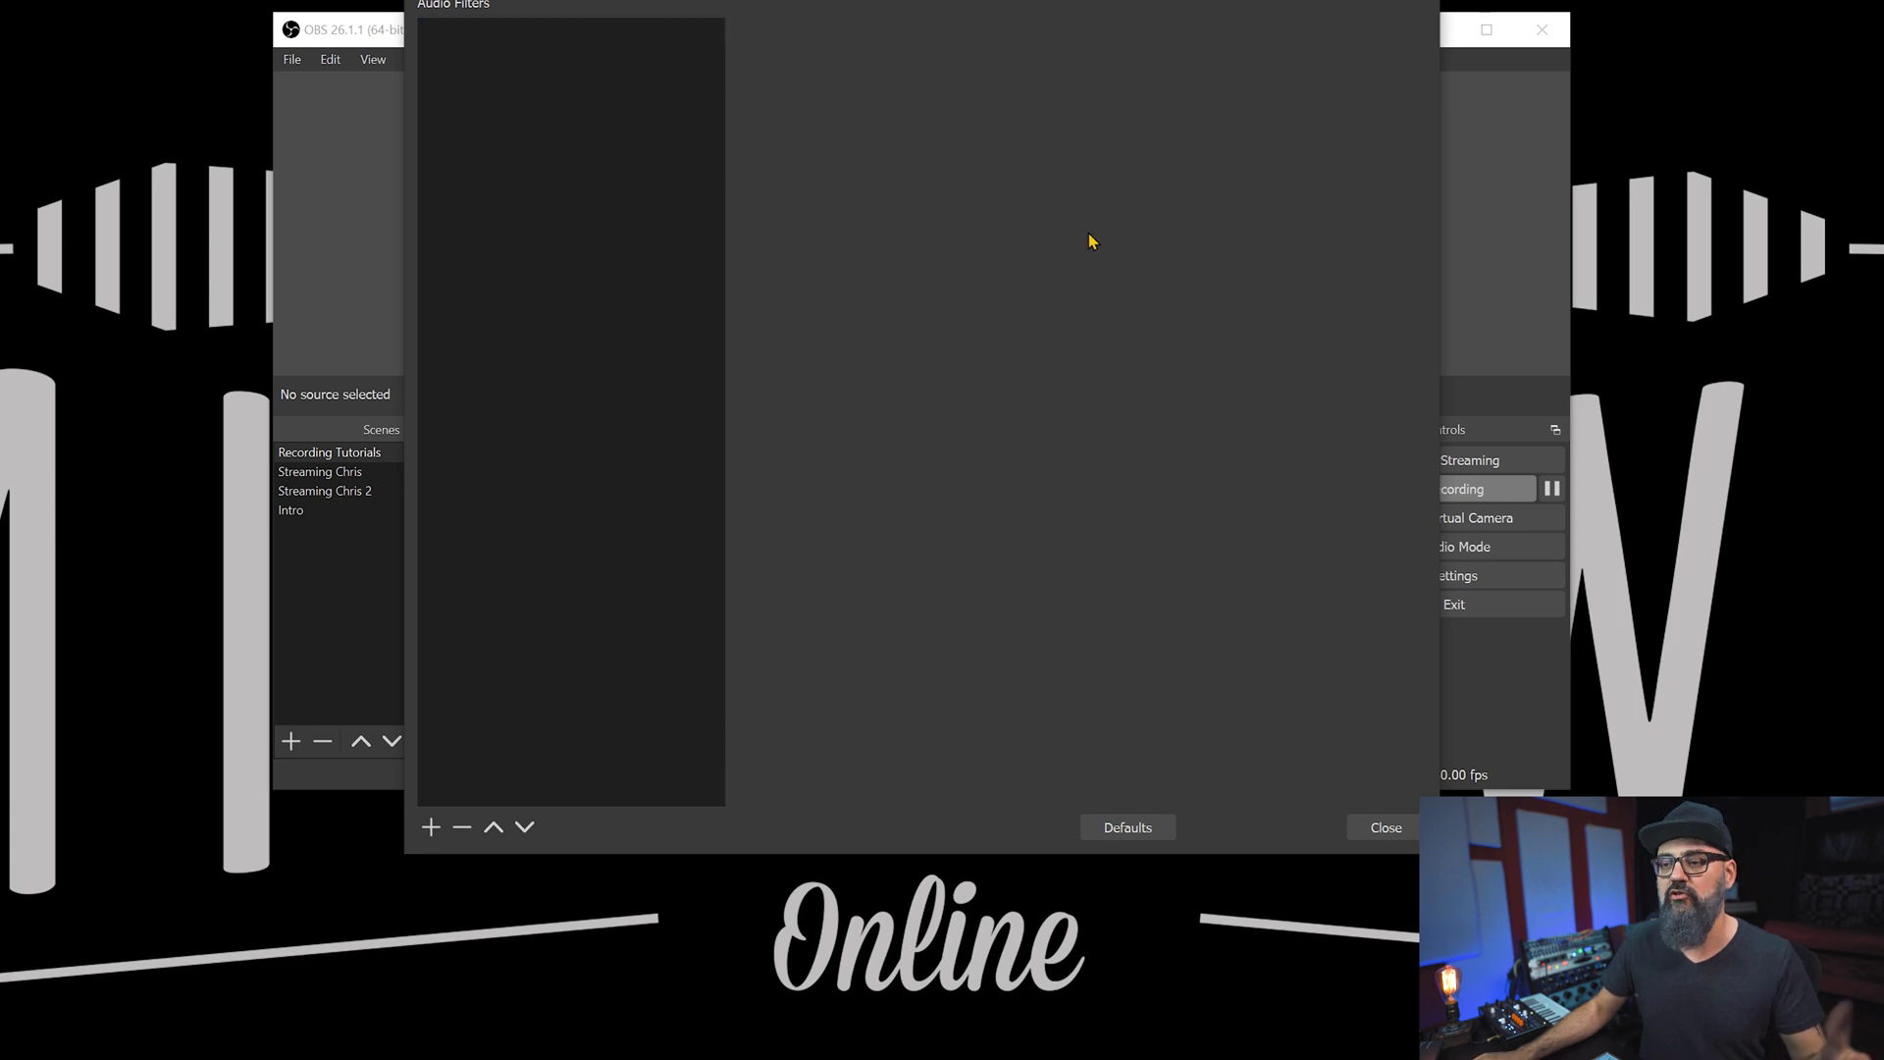
click(430, 827)
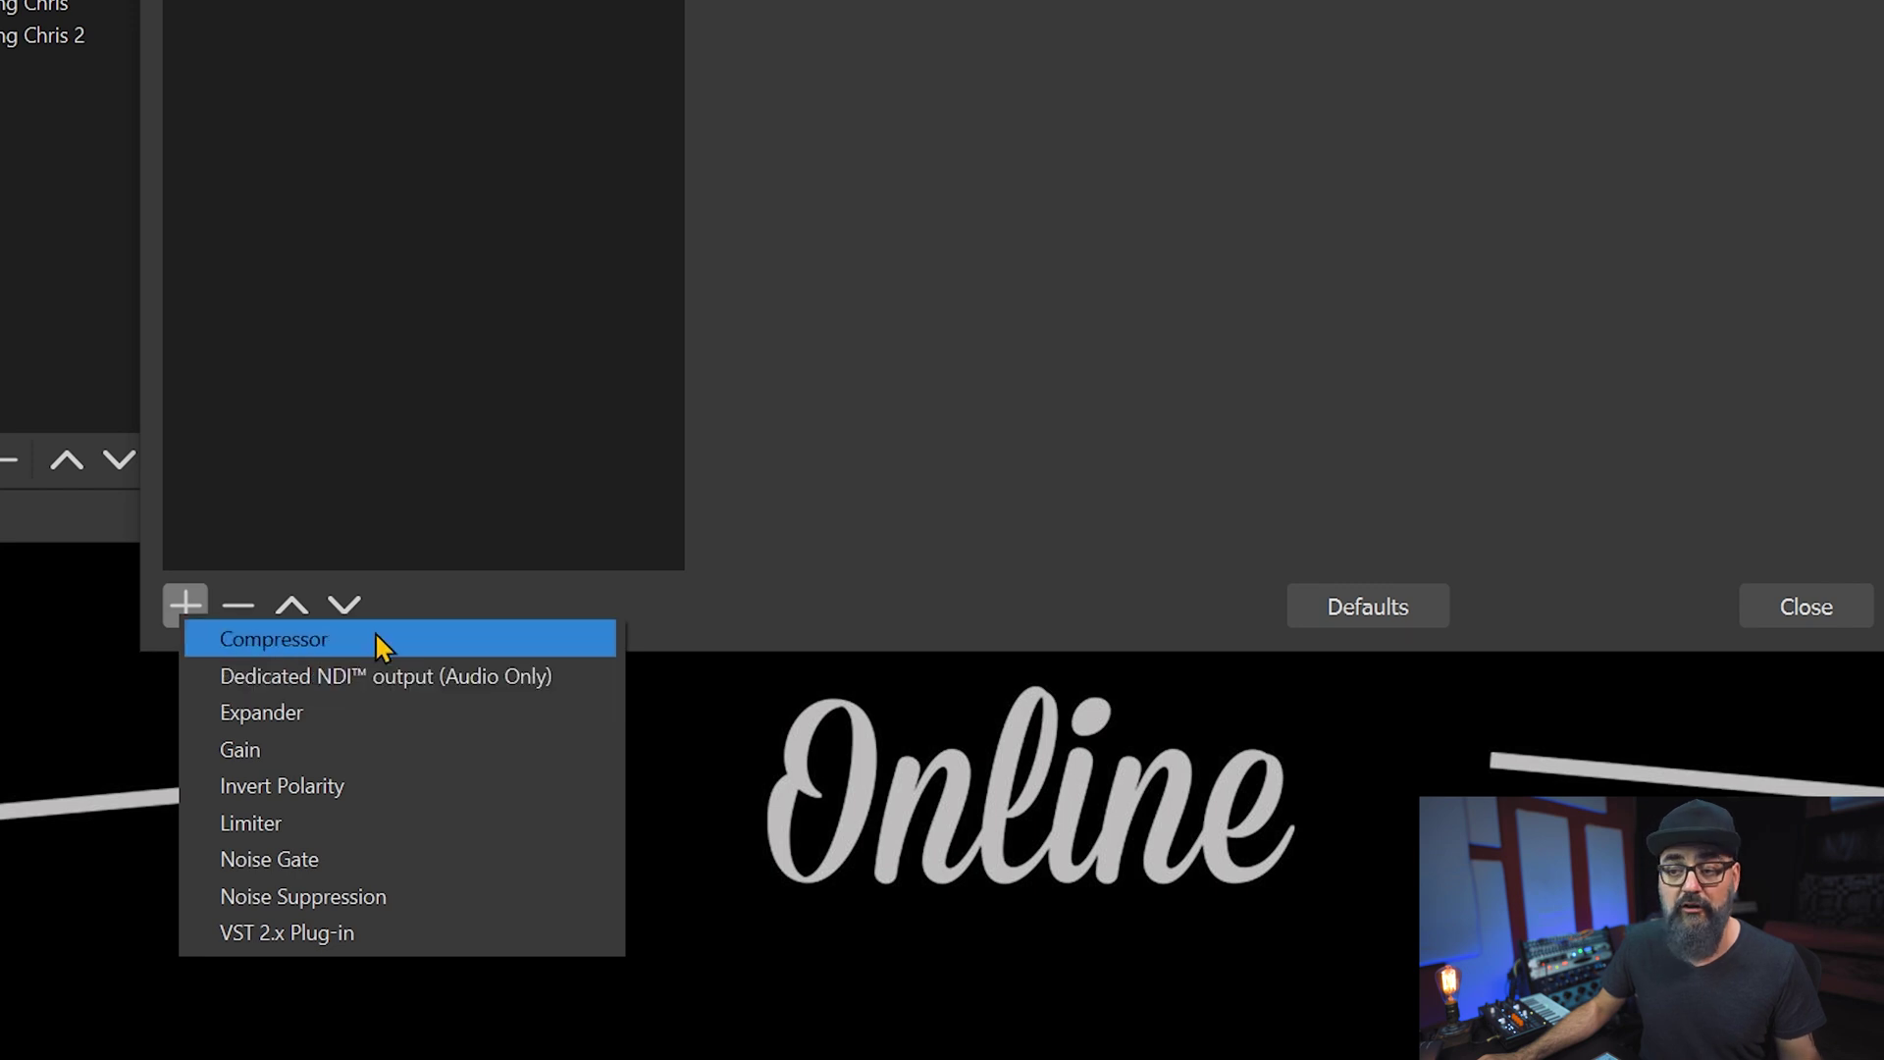
click(376, 932)
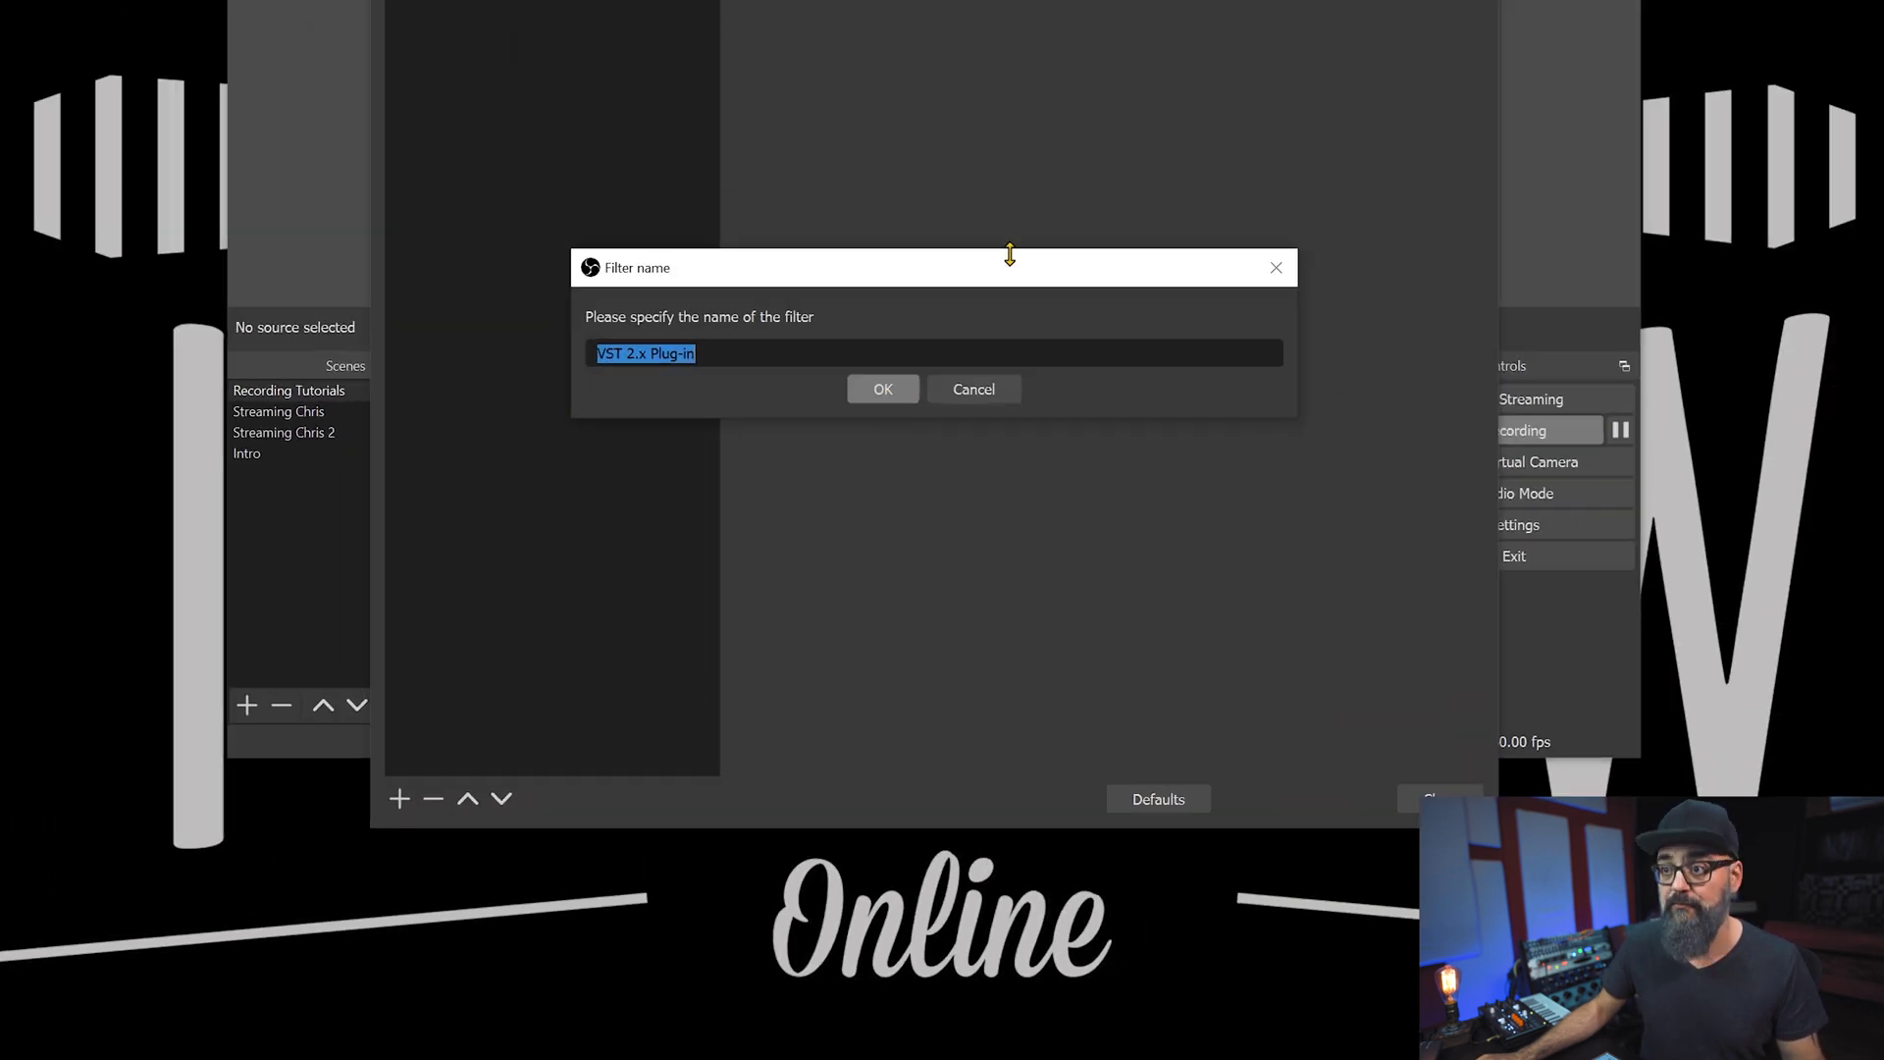
click(896, 467)
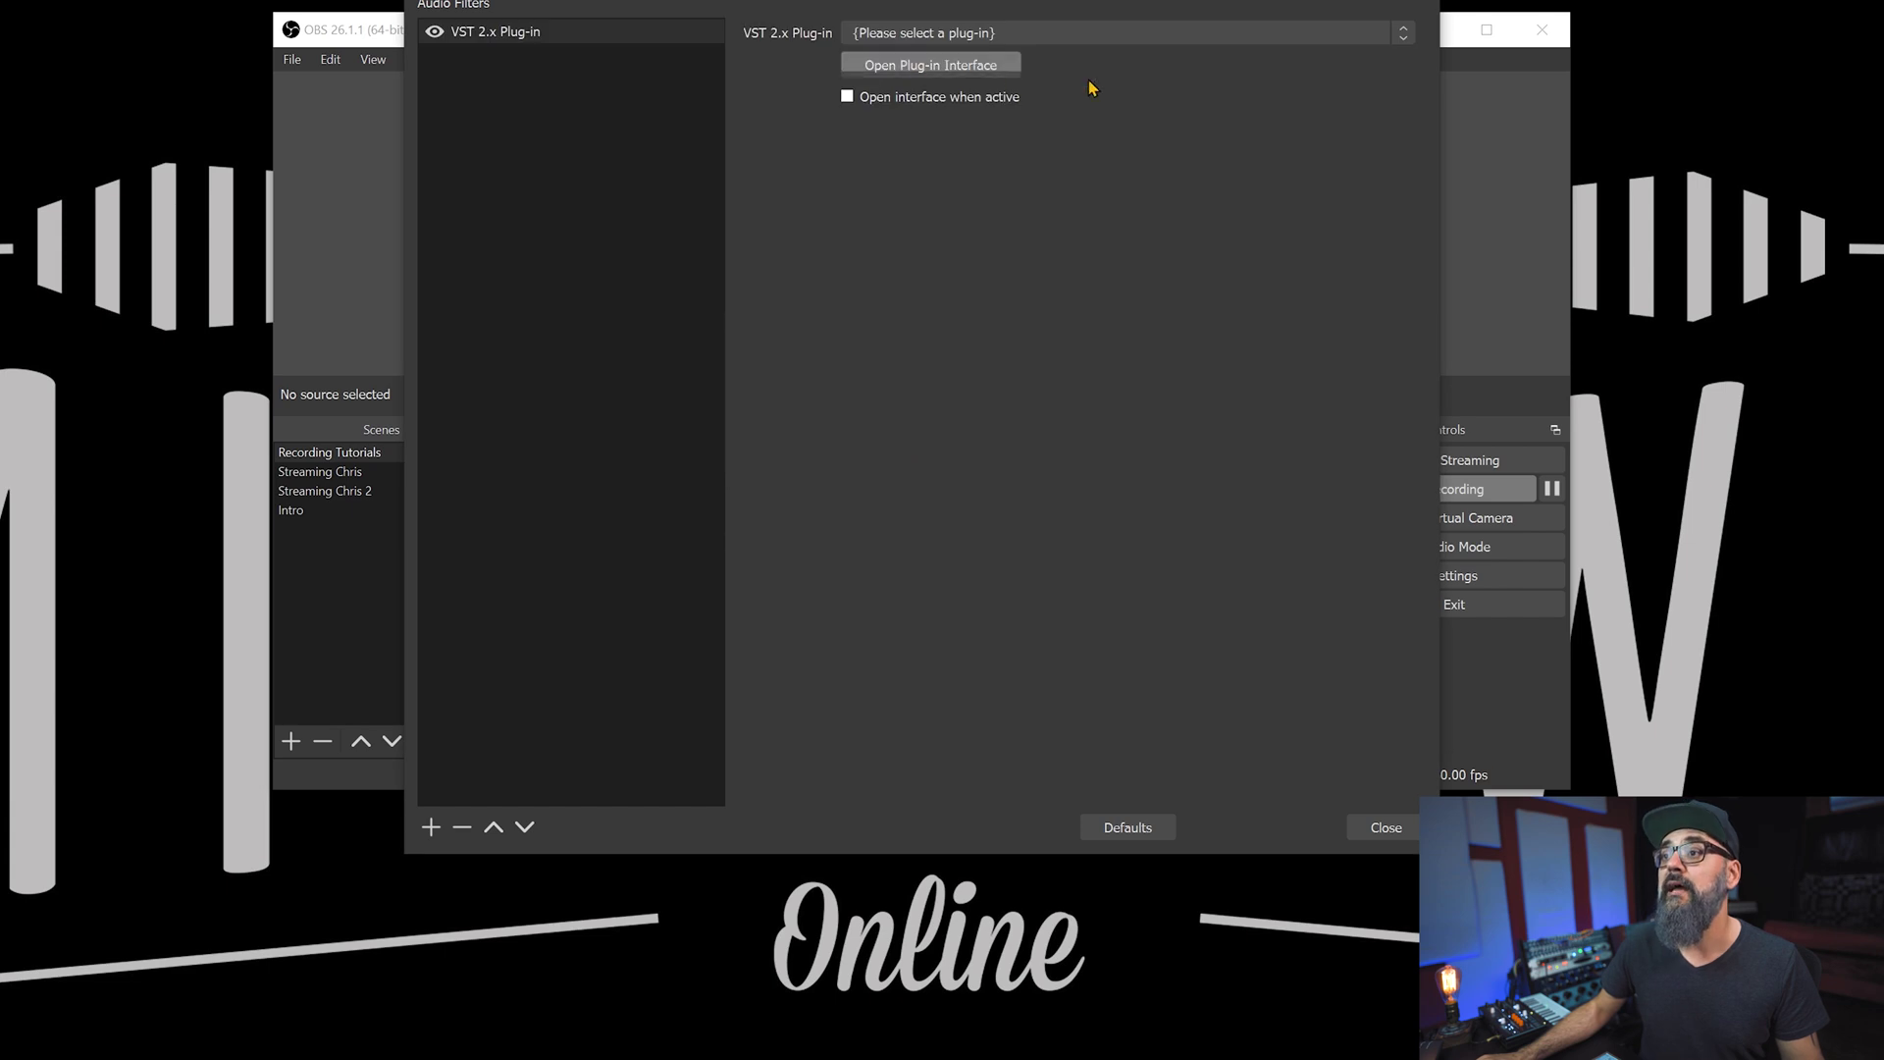
Load reastream-standalone as the filter's VST plug-in
click(1127, 32)
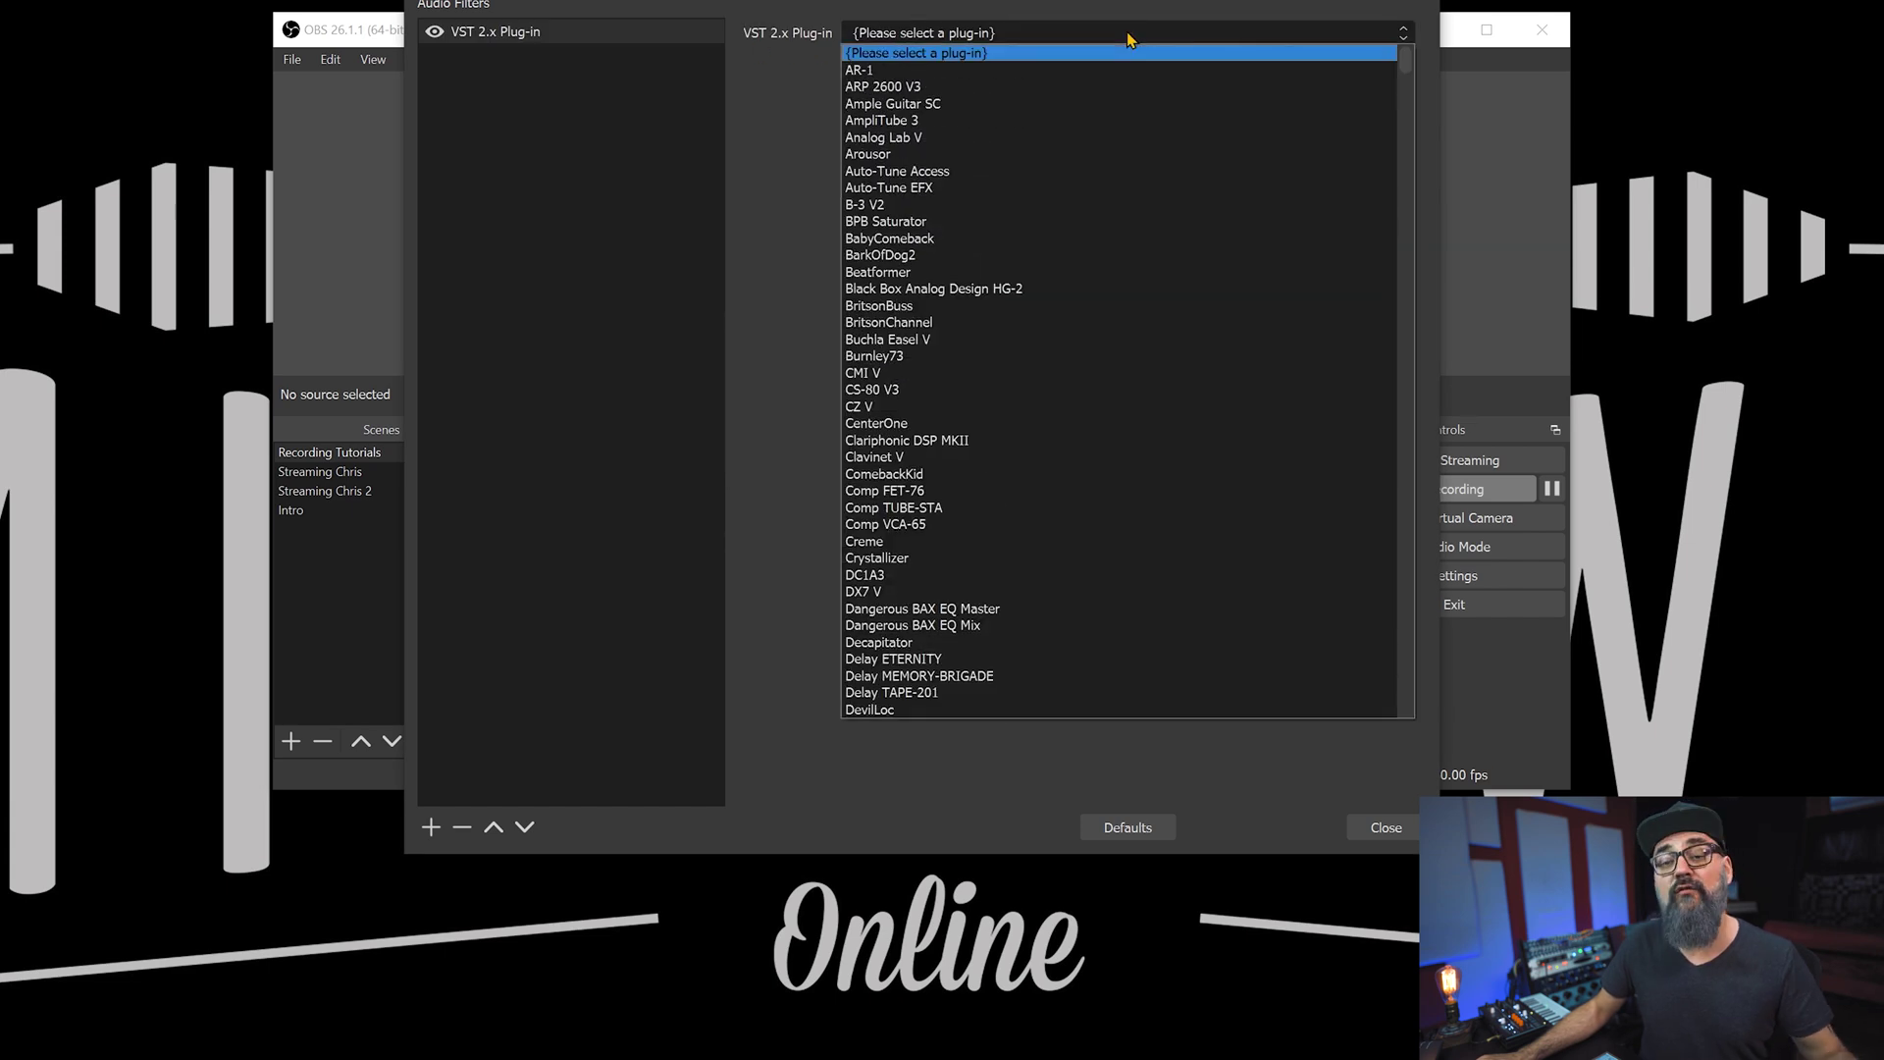
scroll(1127, 278, down, 20)
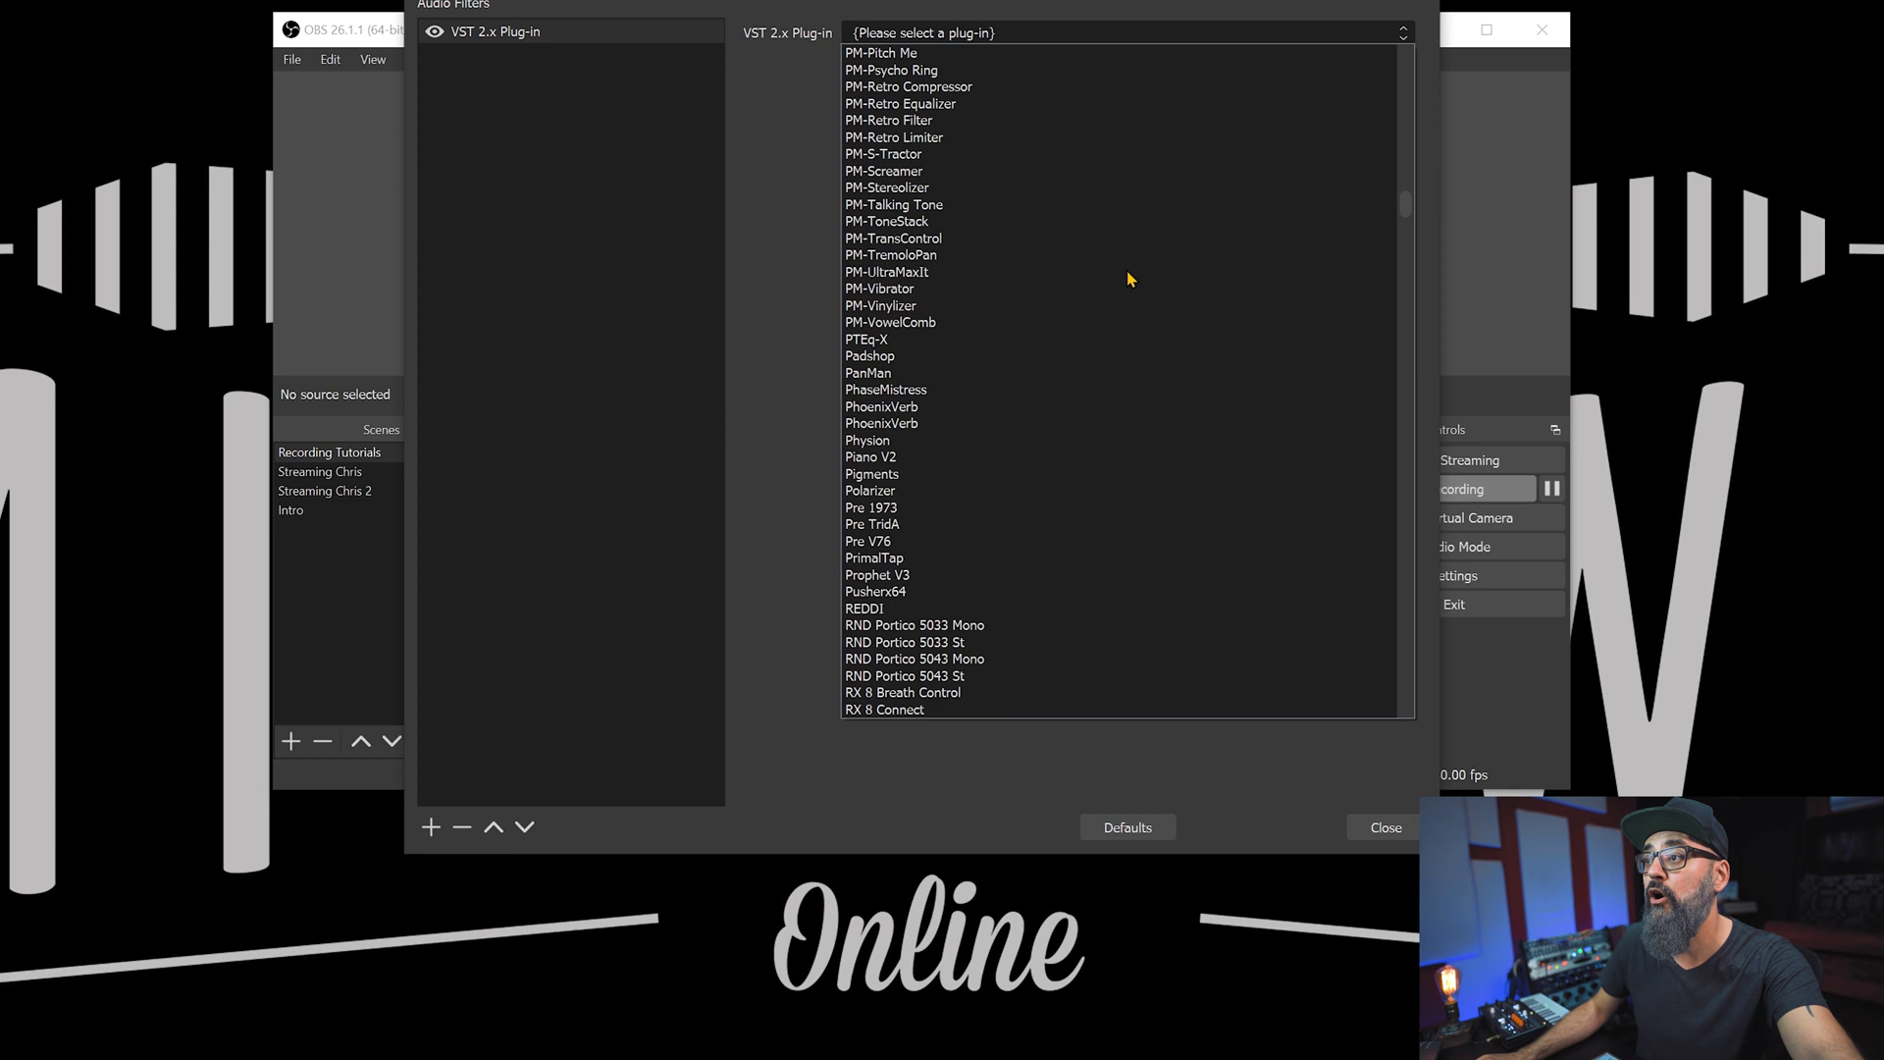
scroll(1127, 279, down, 20)
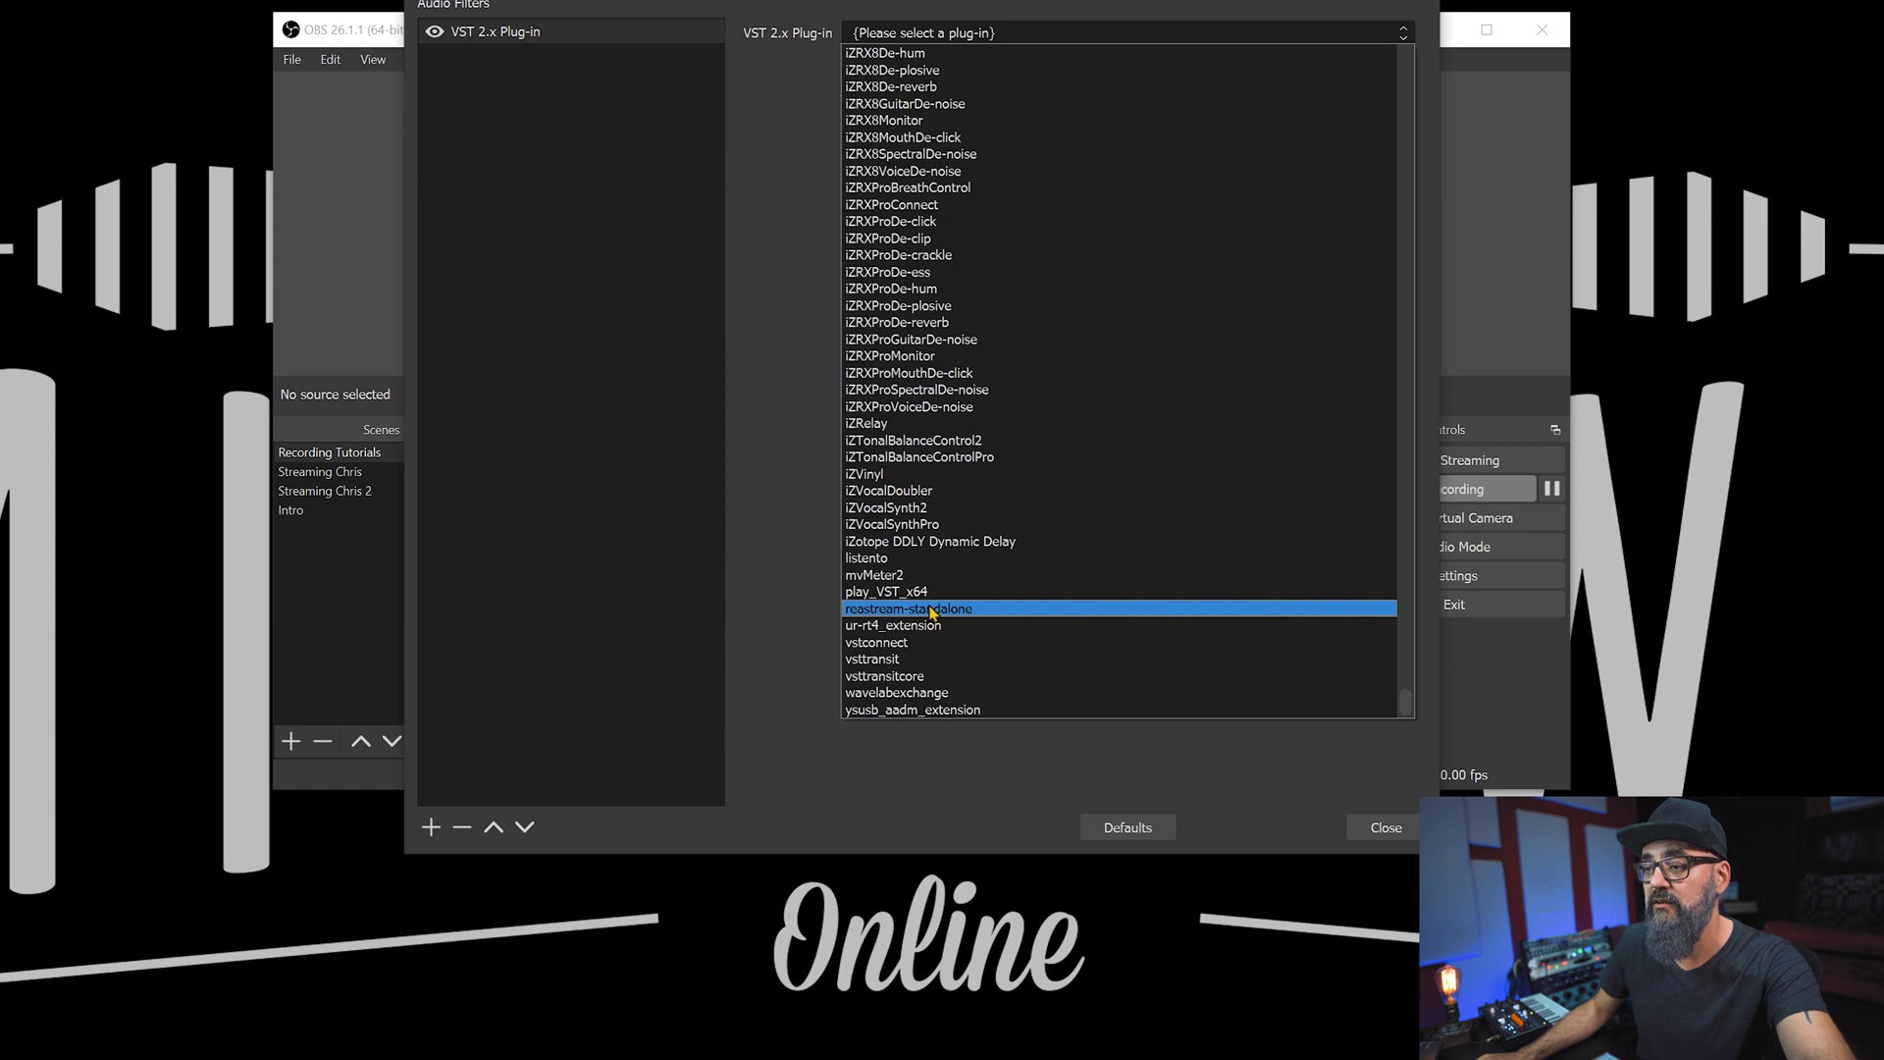
click(929, 609)
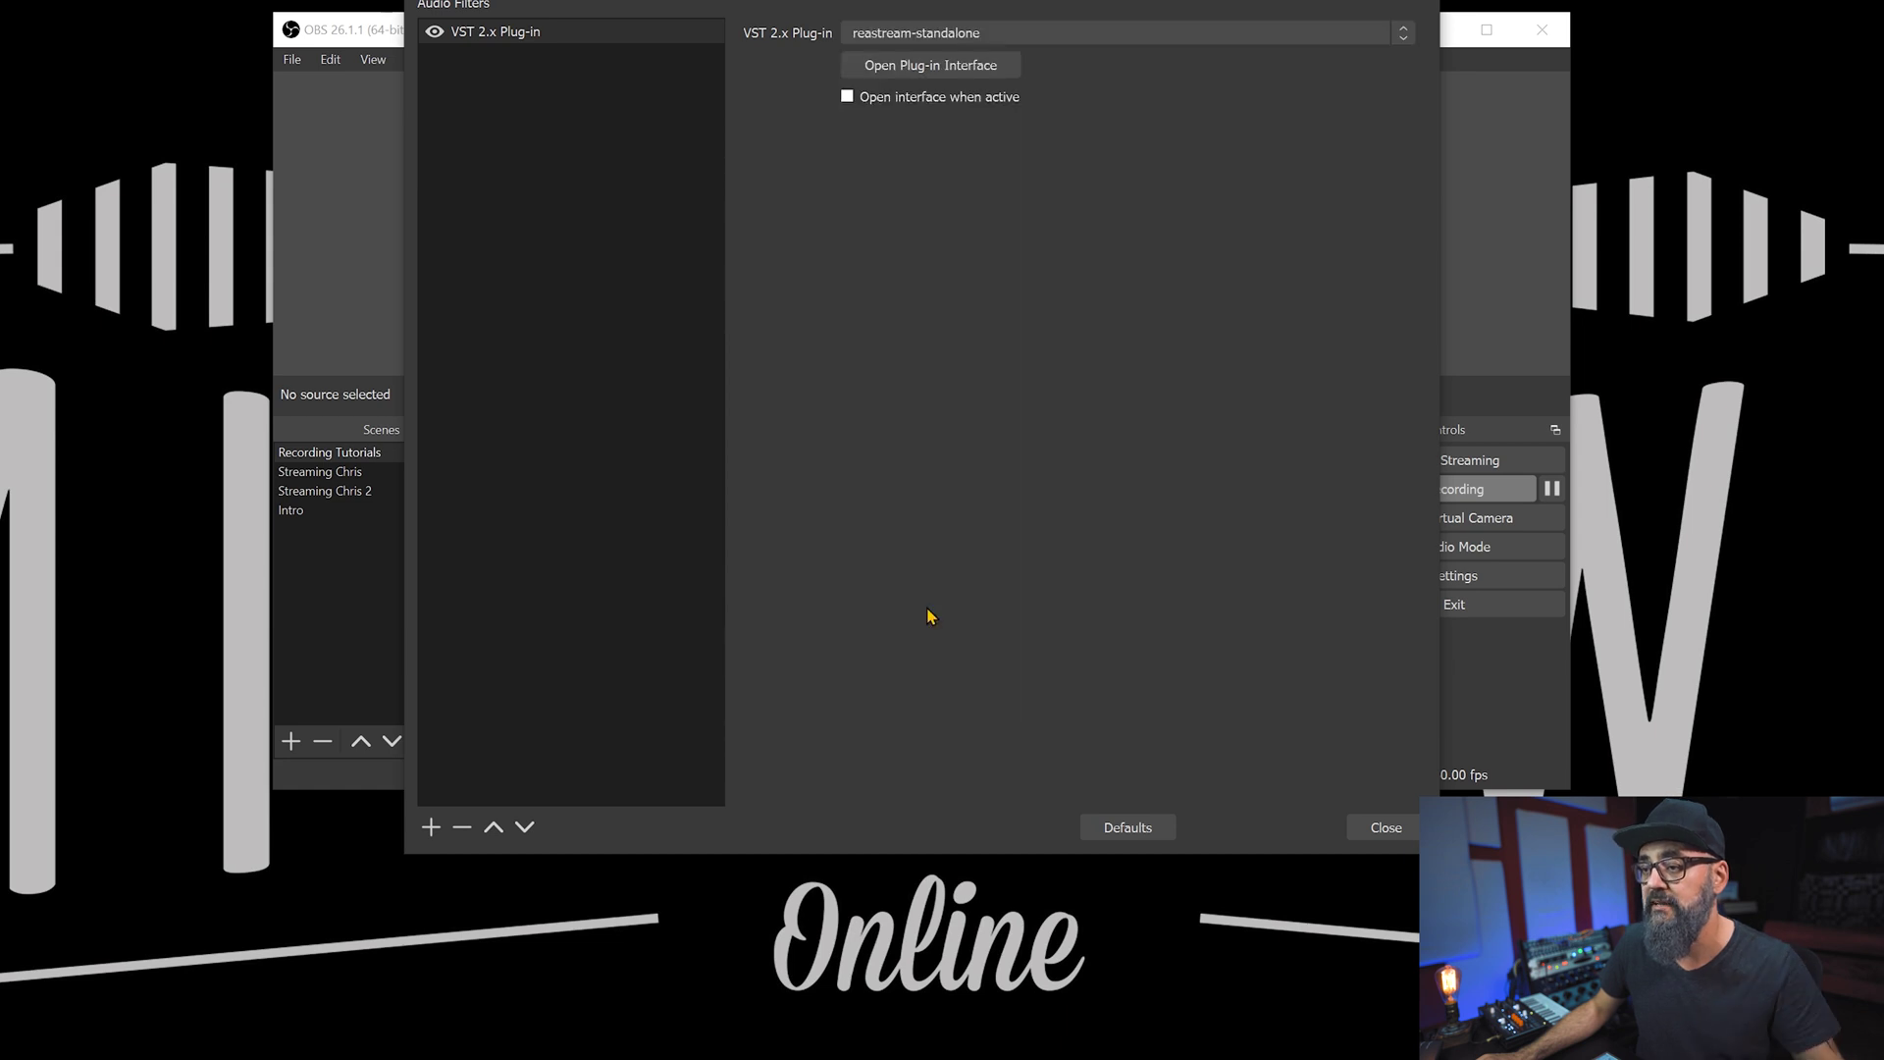
click(916, 68)
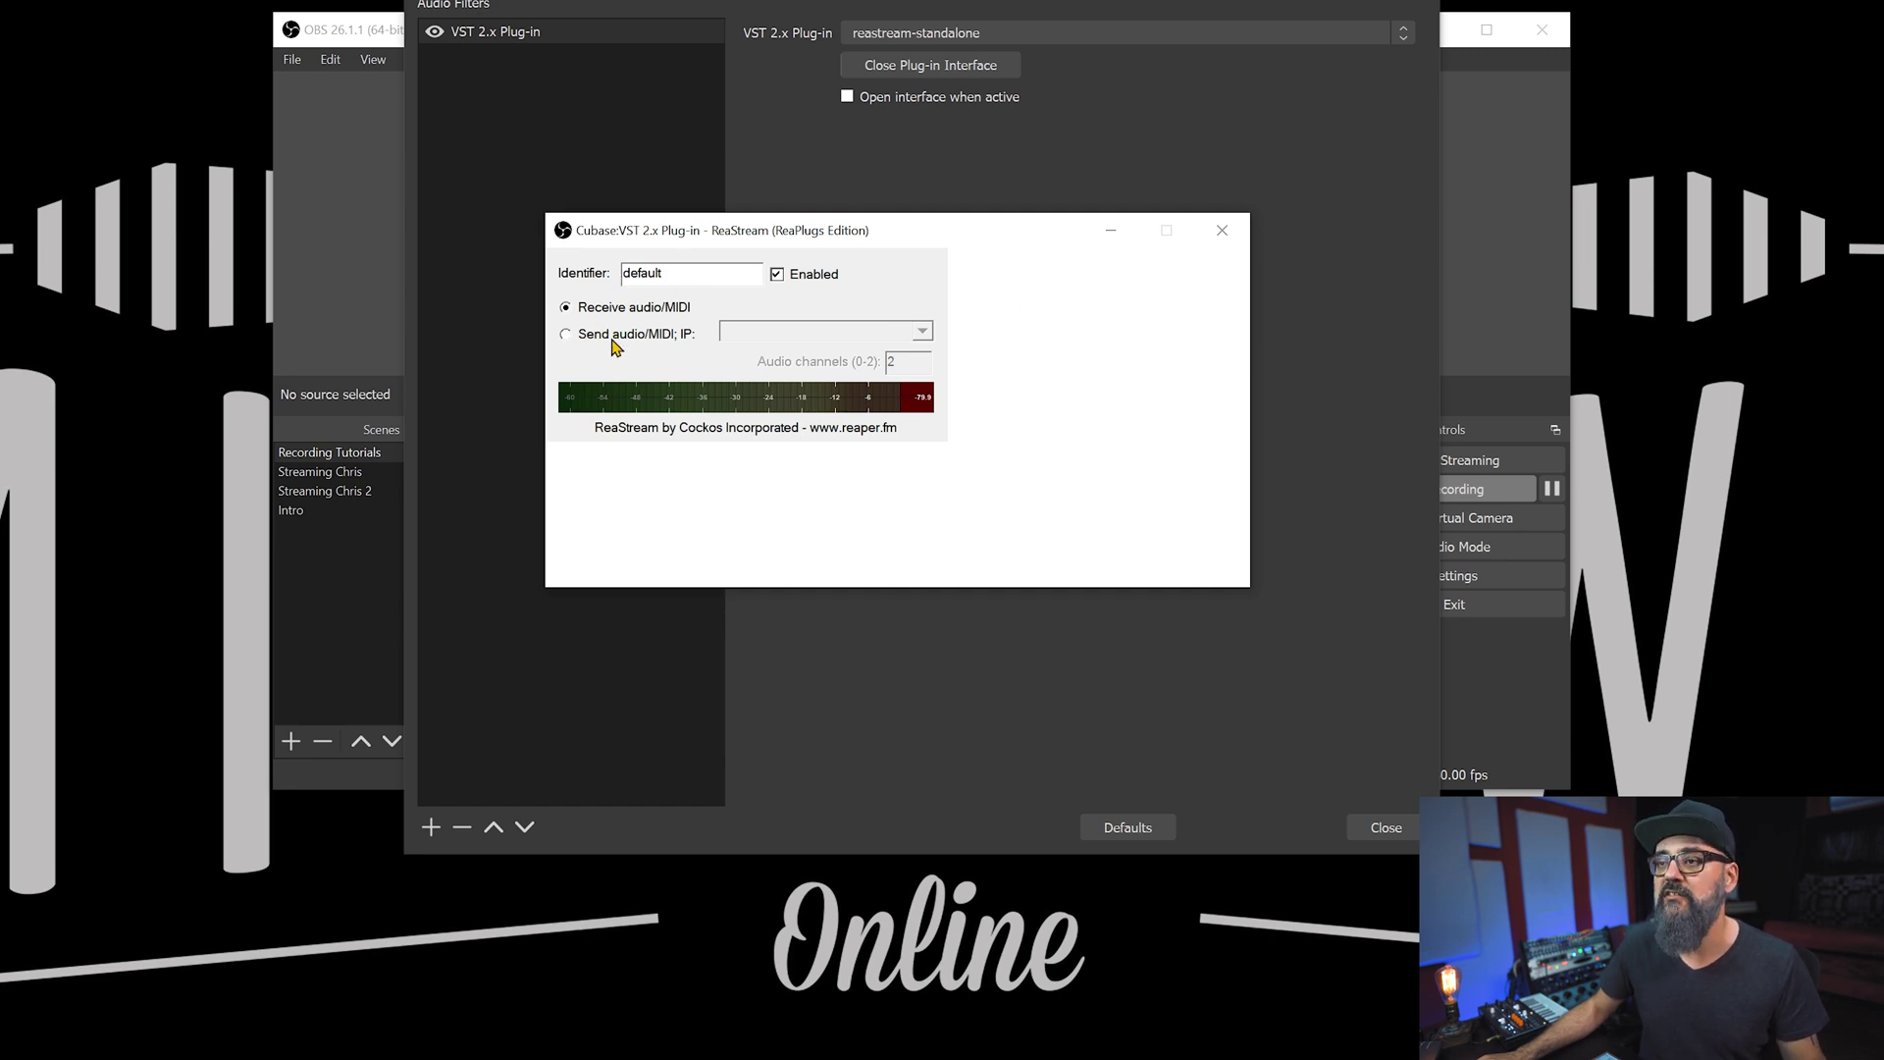
click(613, 334)
click(633, 307)
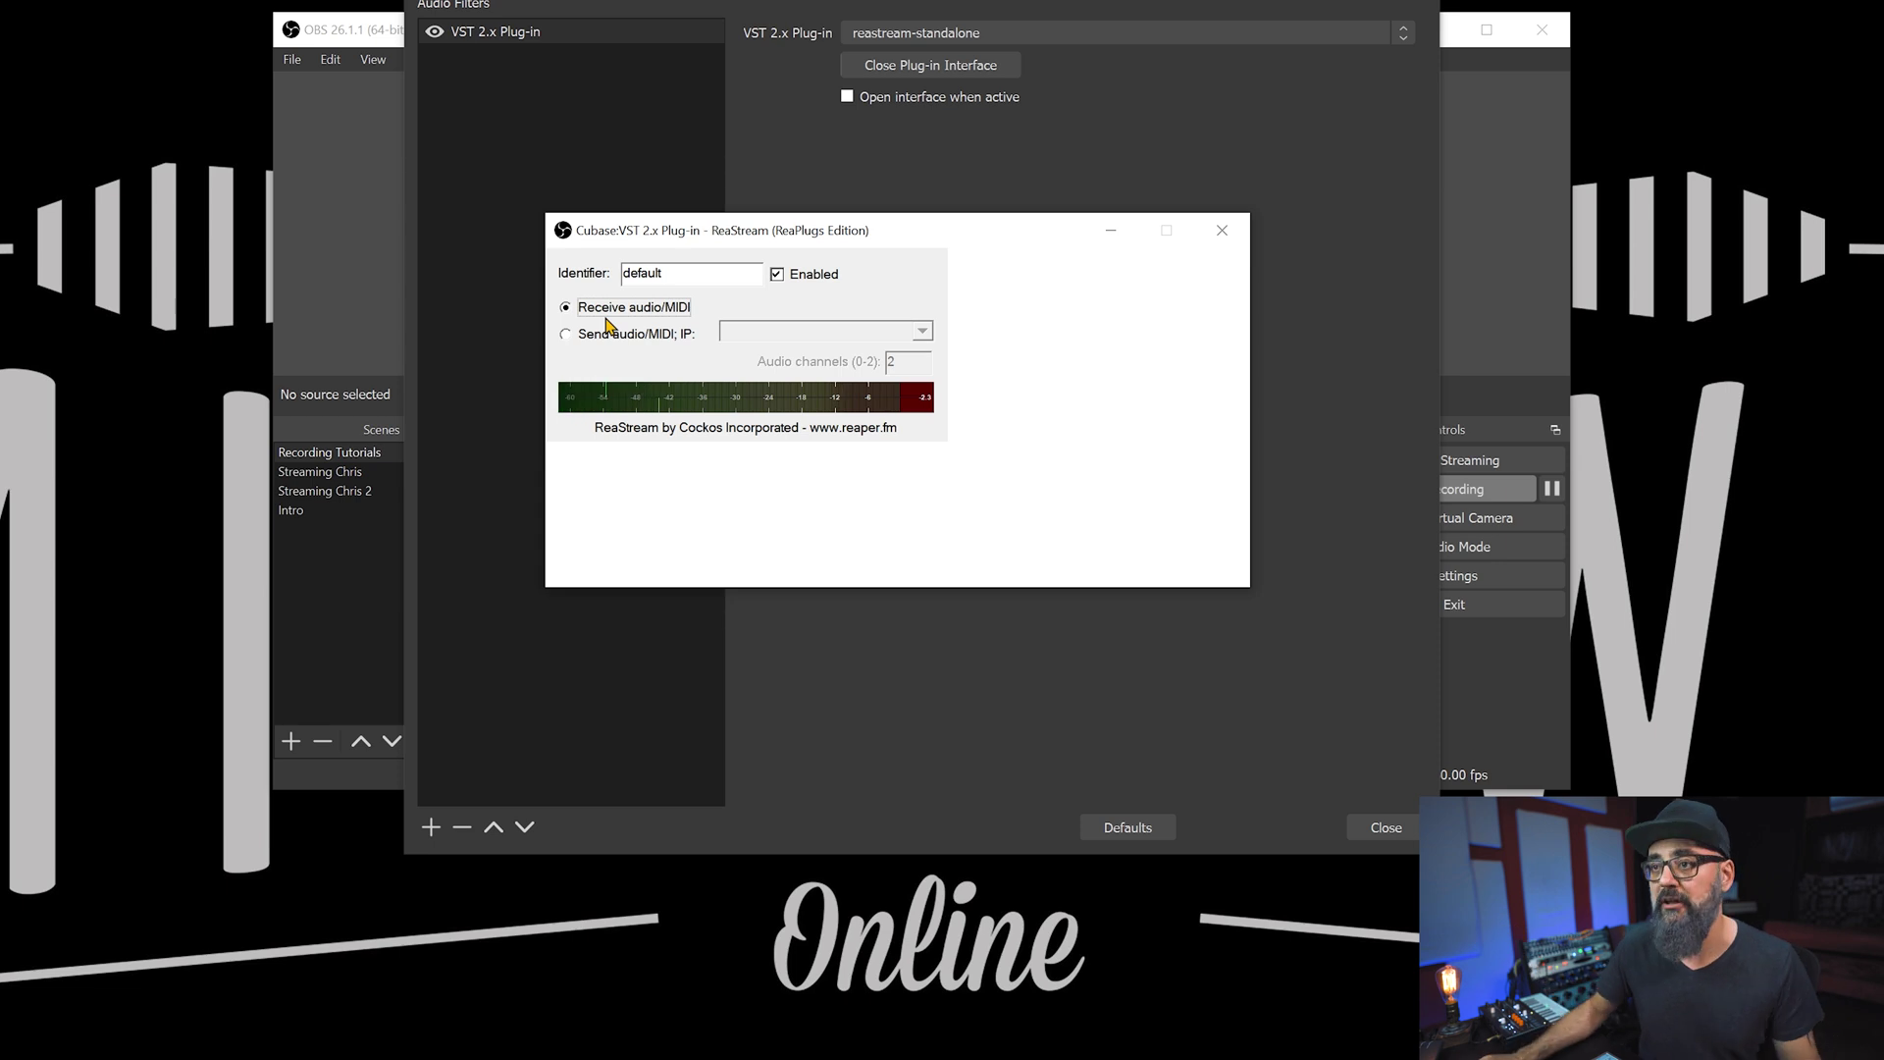
click(1222, 229)
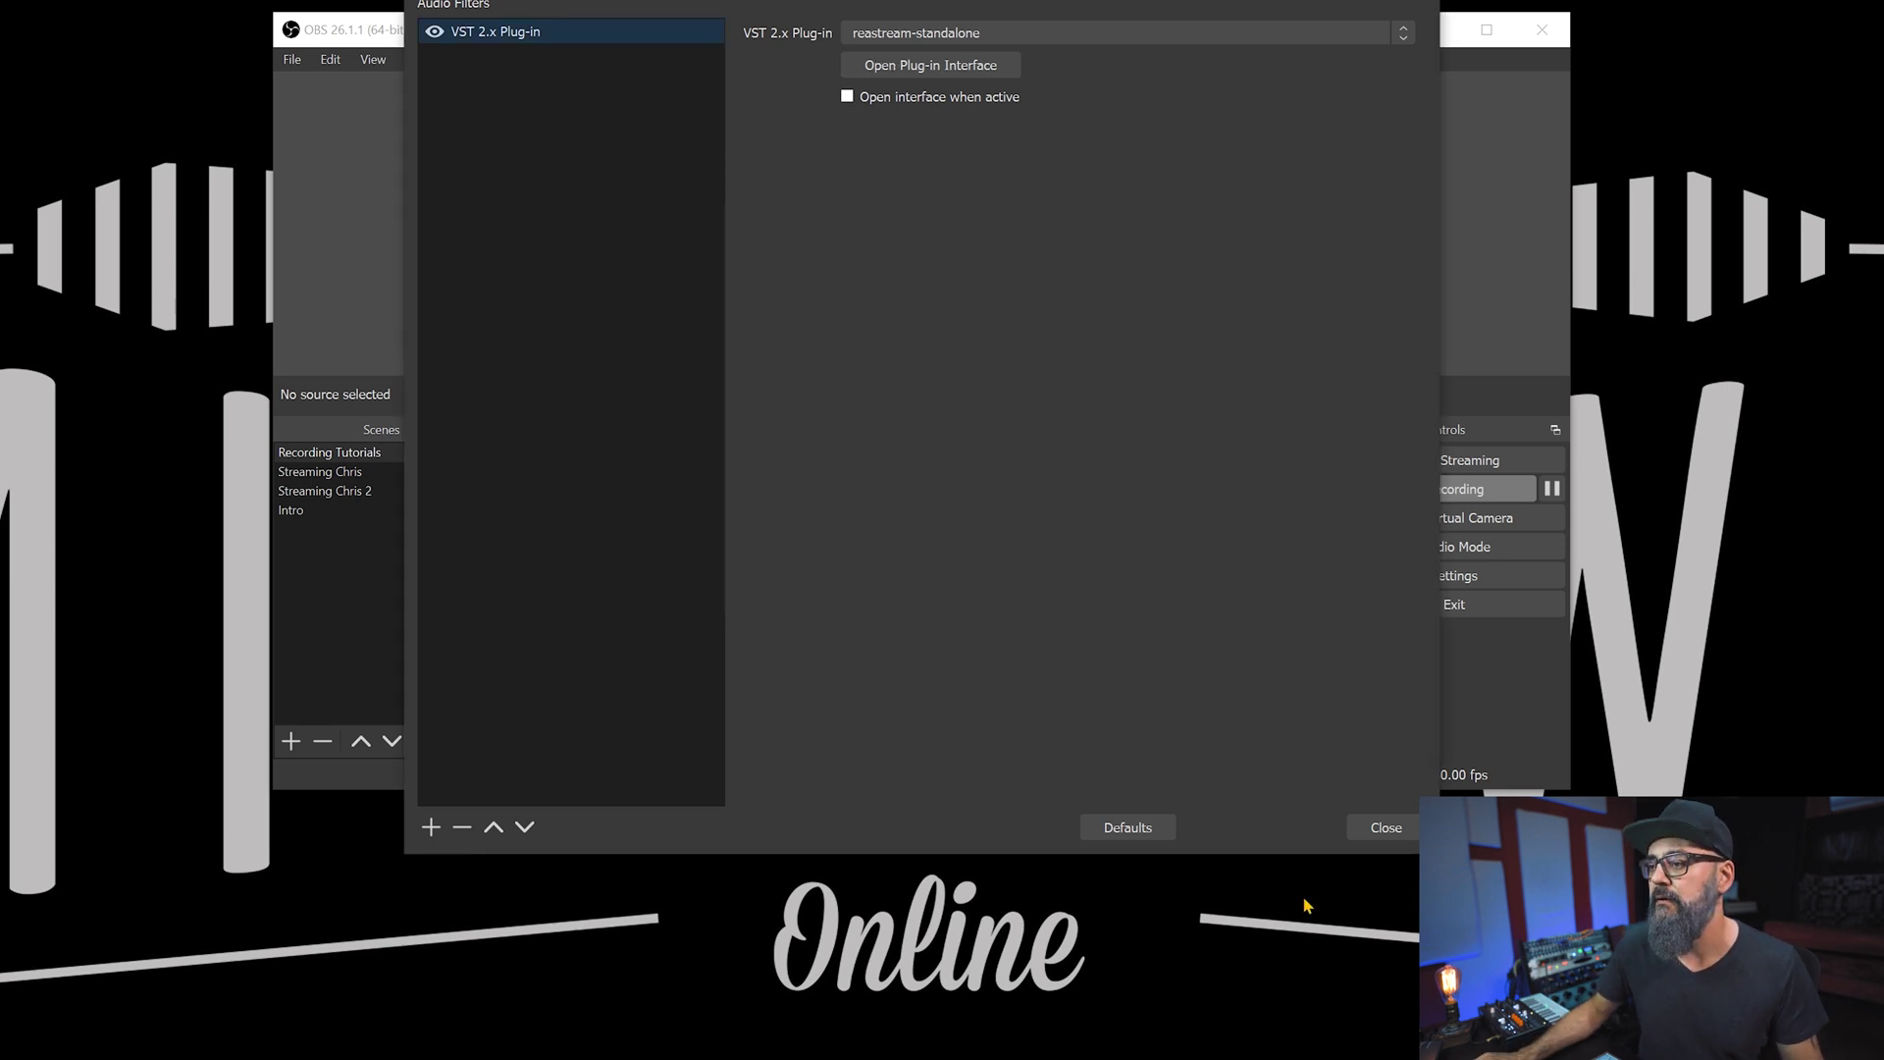
Close the OBS Audio Filters dialog and move to Streamlabs OBS
click(1385, 827)
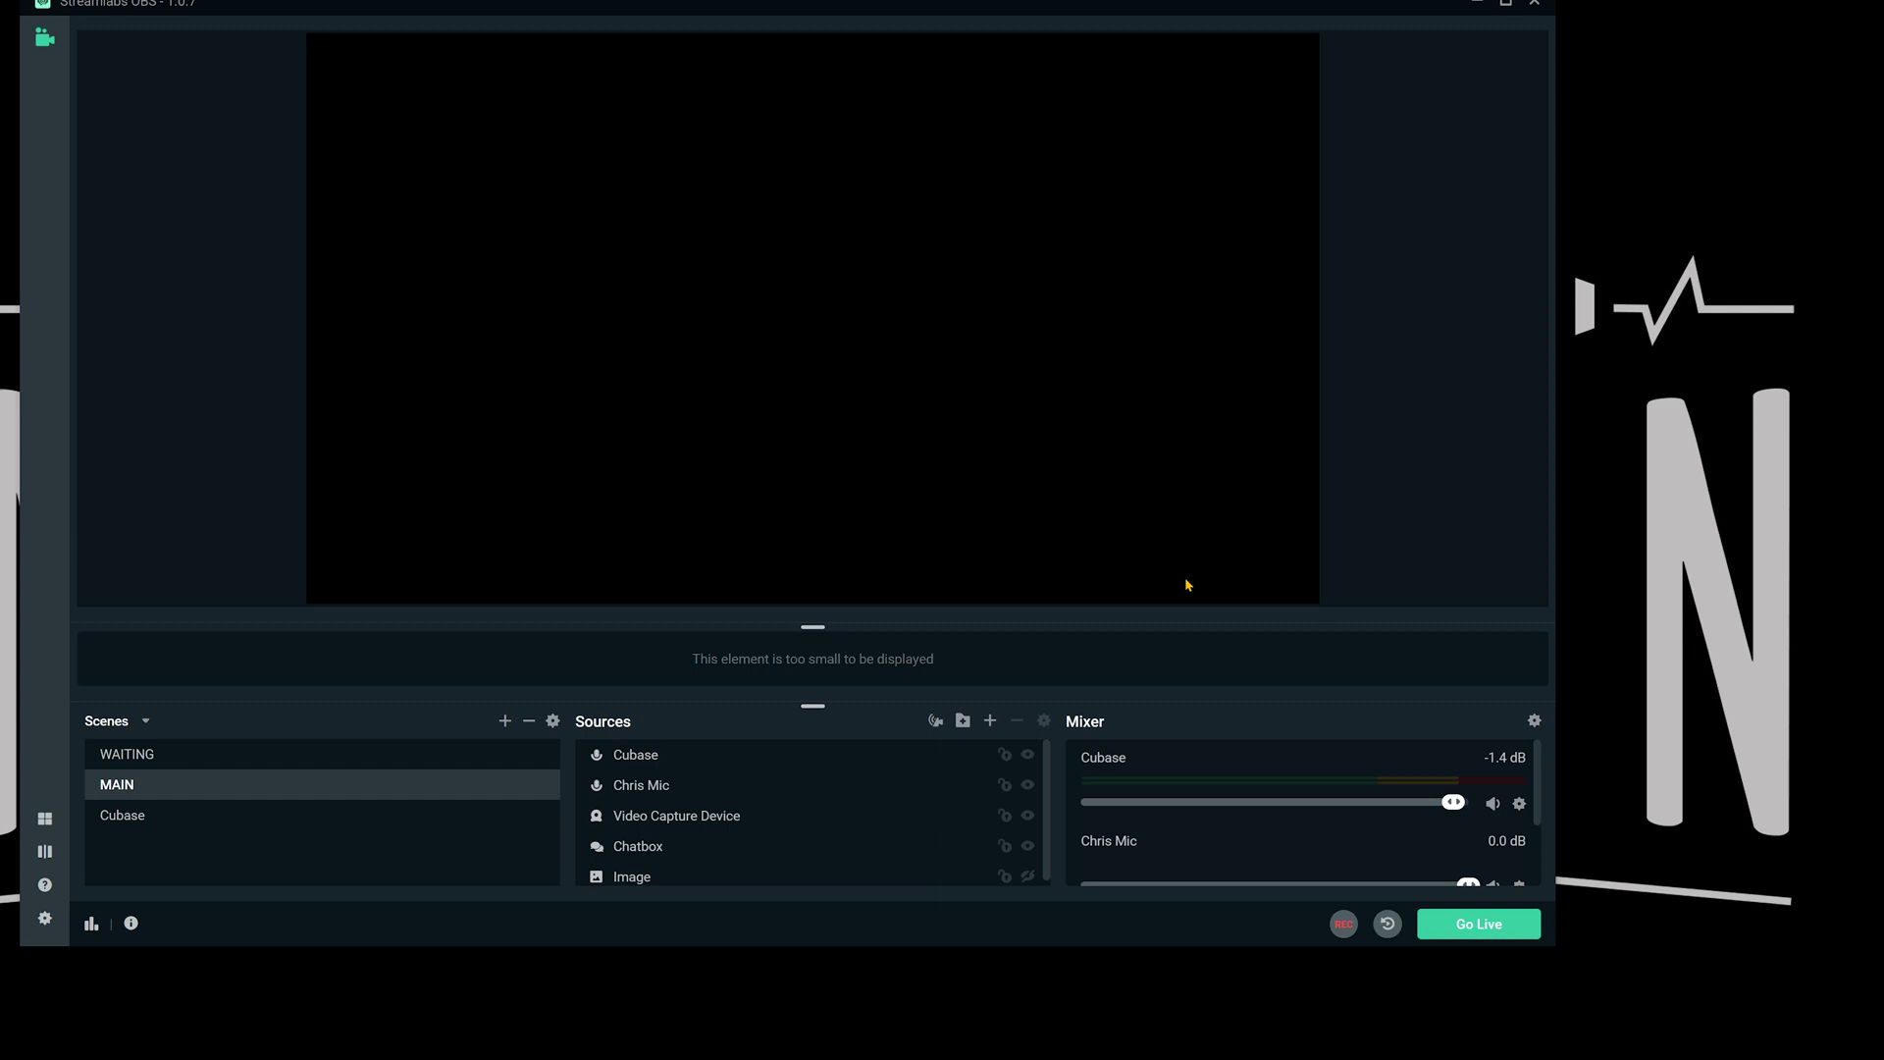
Verify the Cubase source captures from VoiceMeeter Aux Output and open its mixer channel options
click(626, 761)
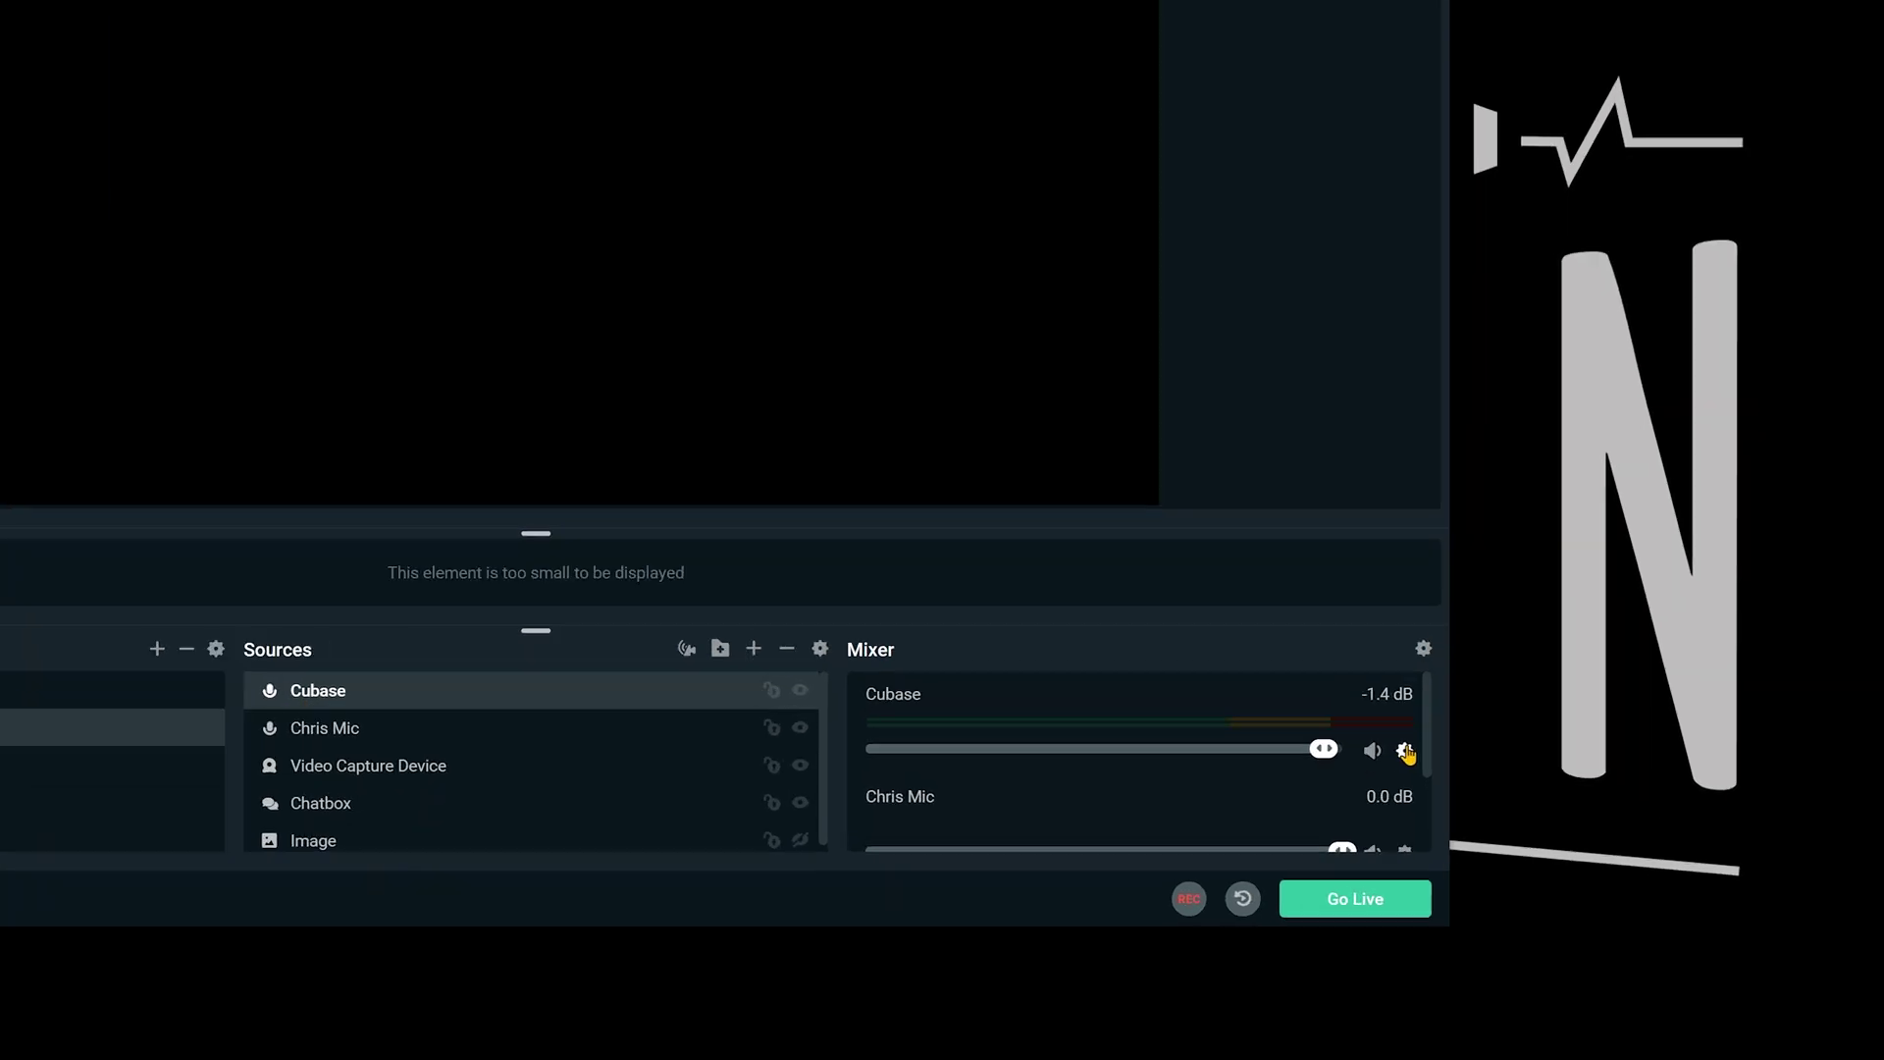
click(1520, 805)
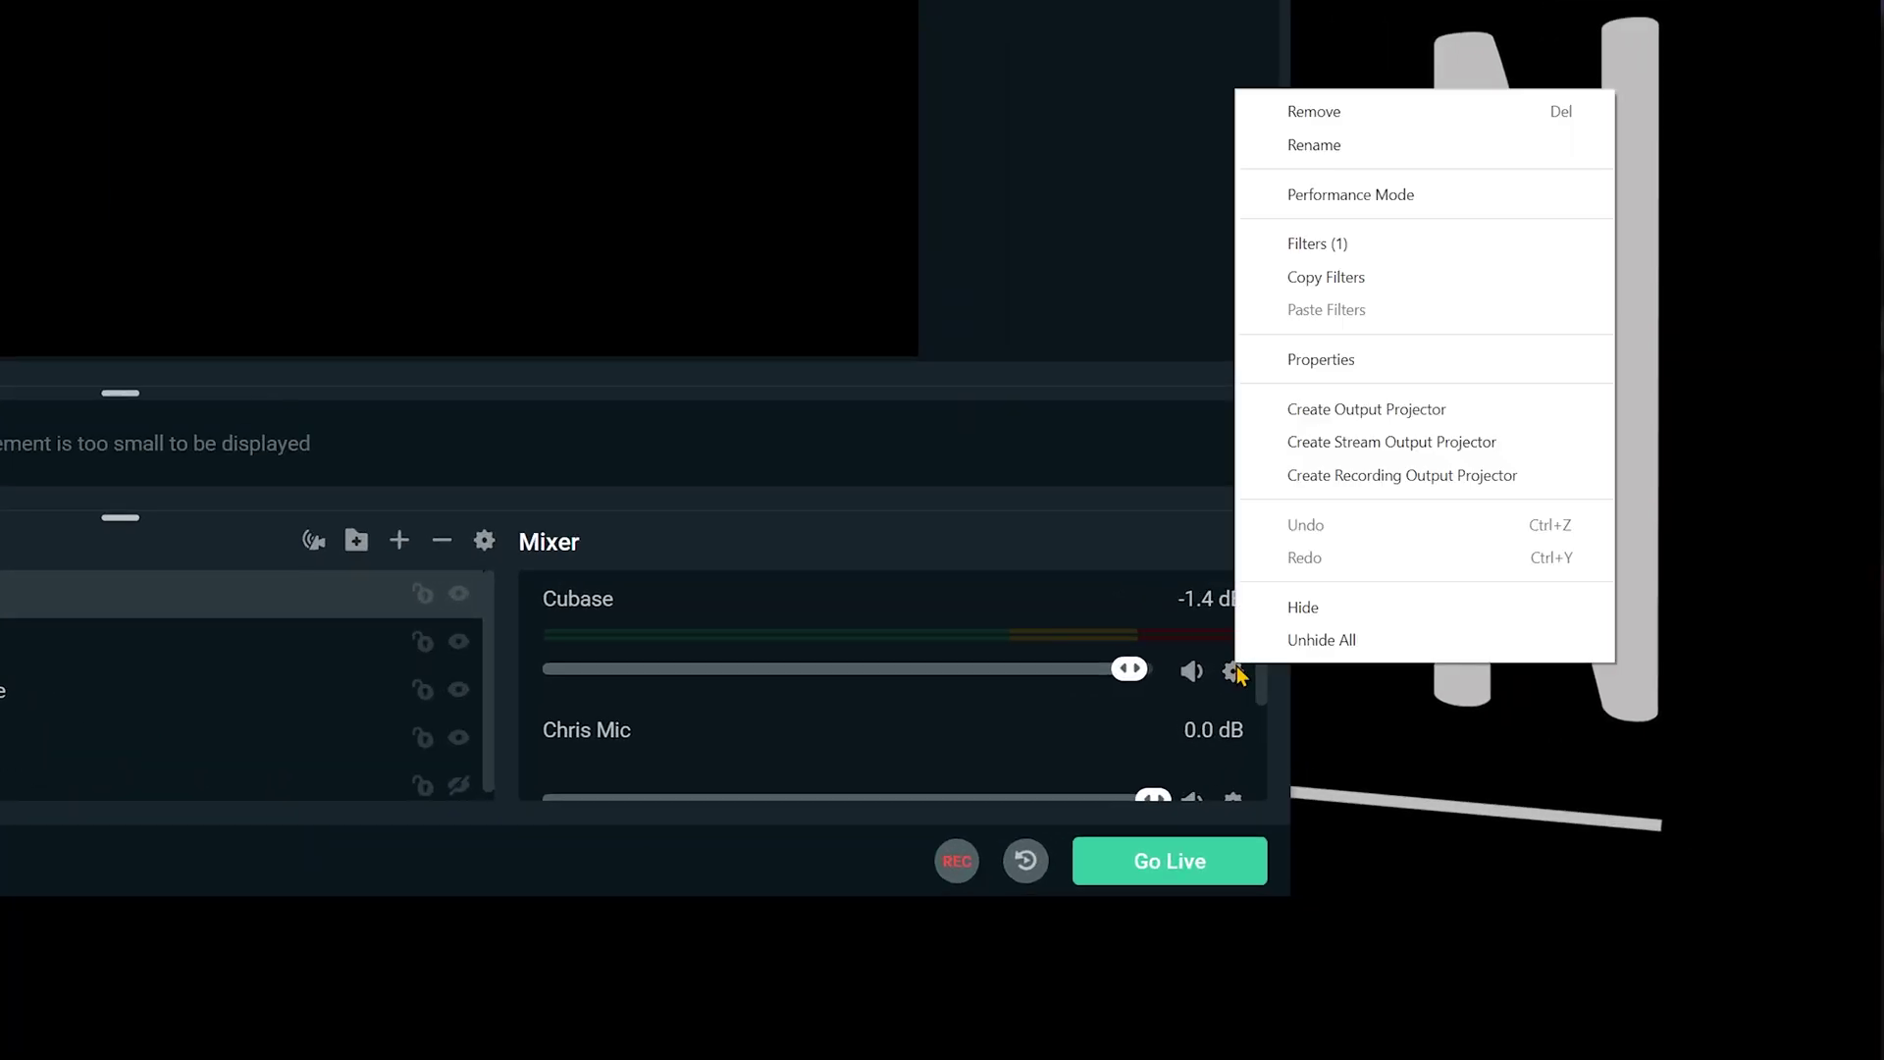
click(1341, 360)
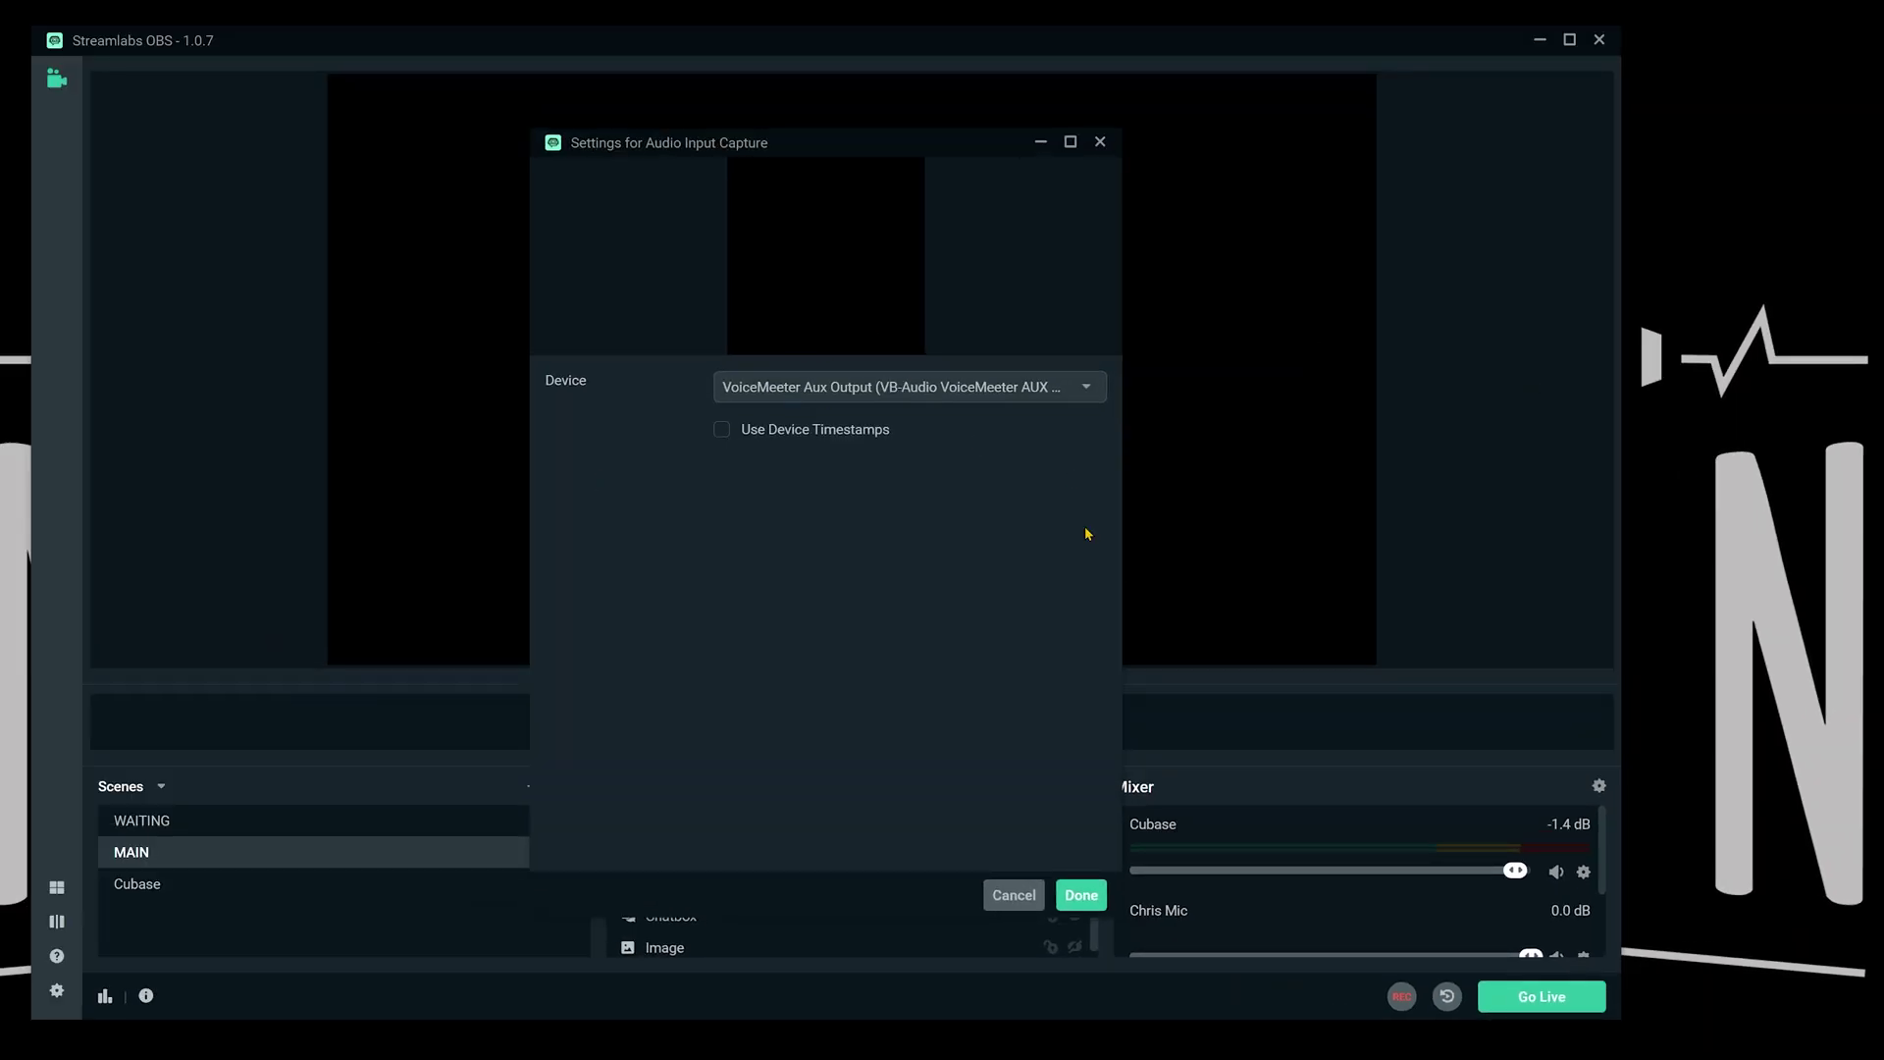
click(1085, 904)
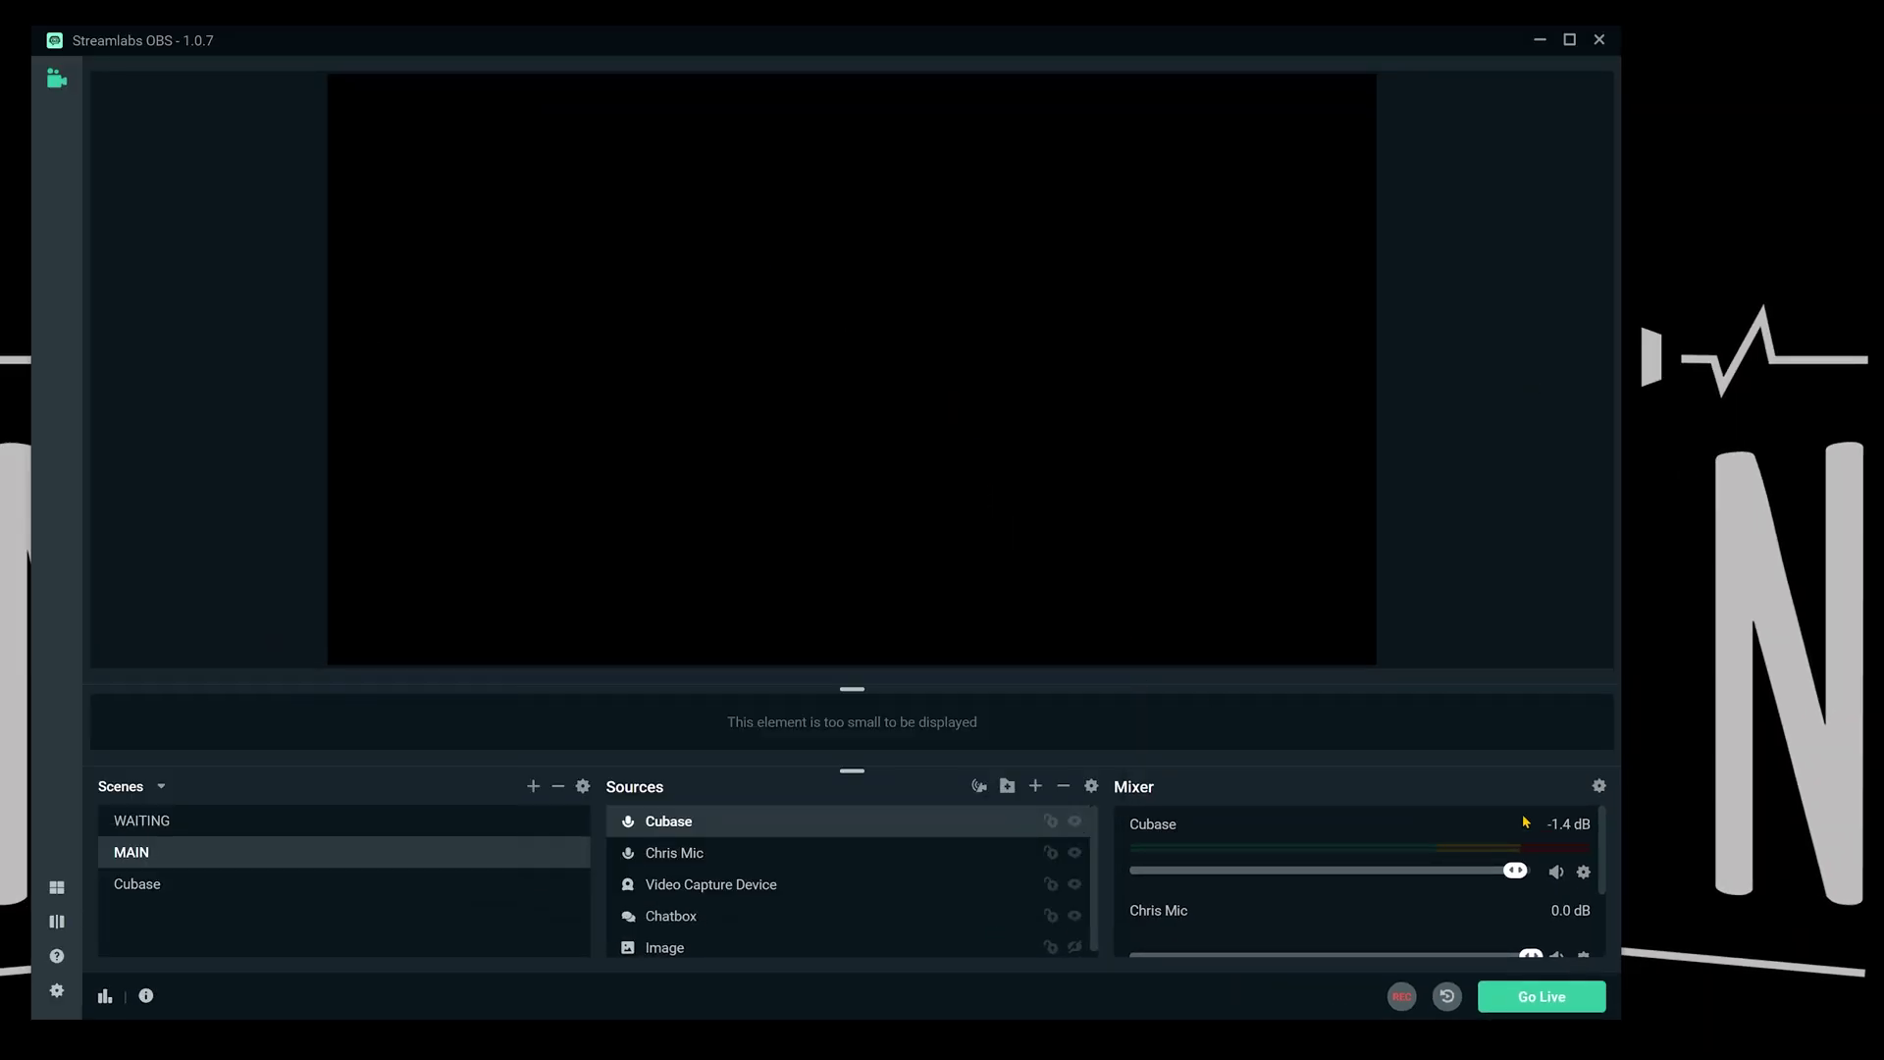
click(1584, 872)
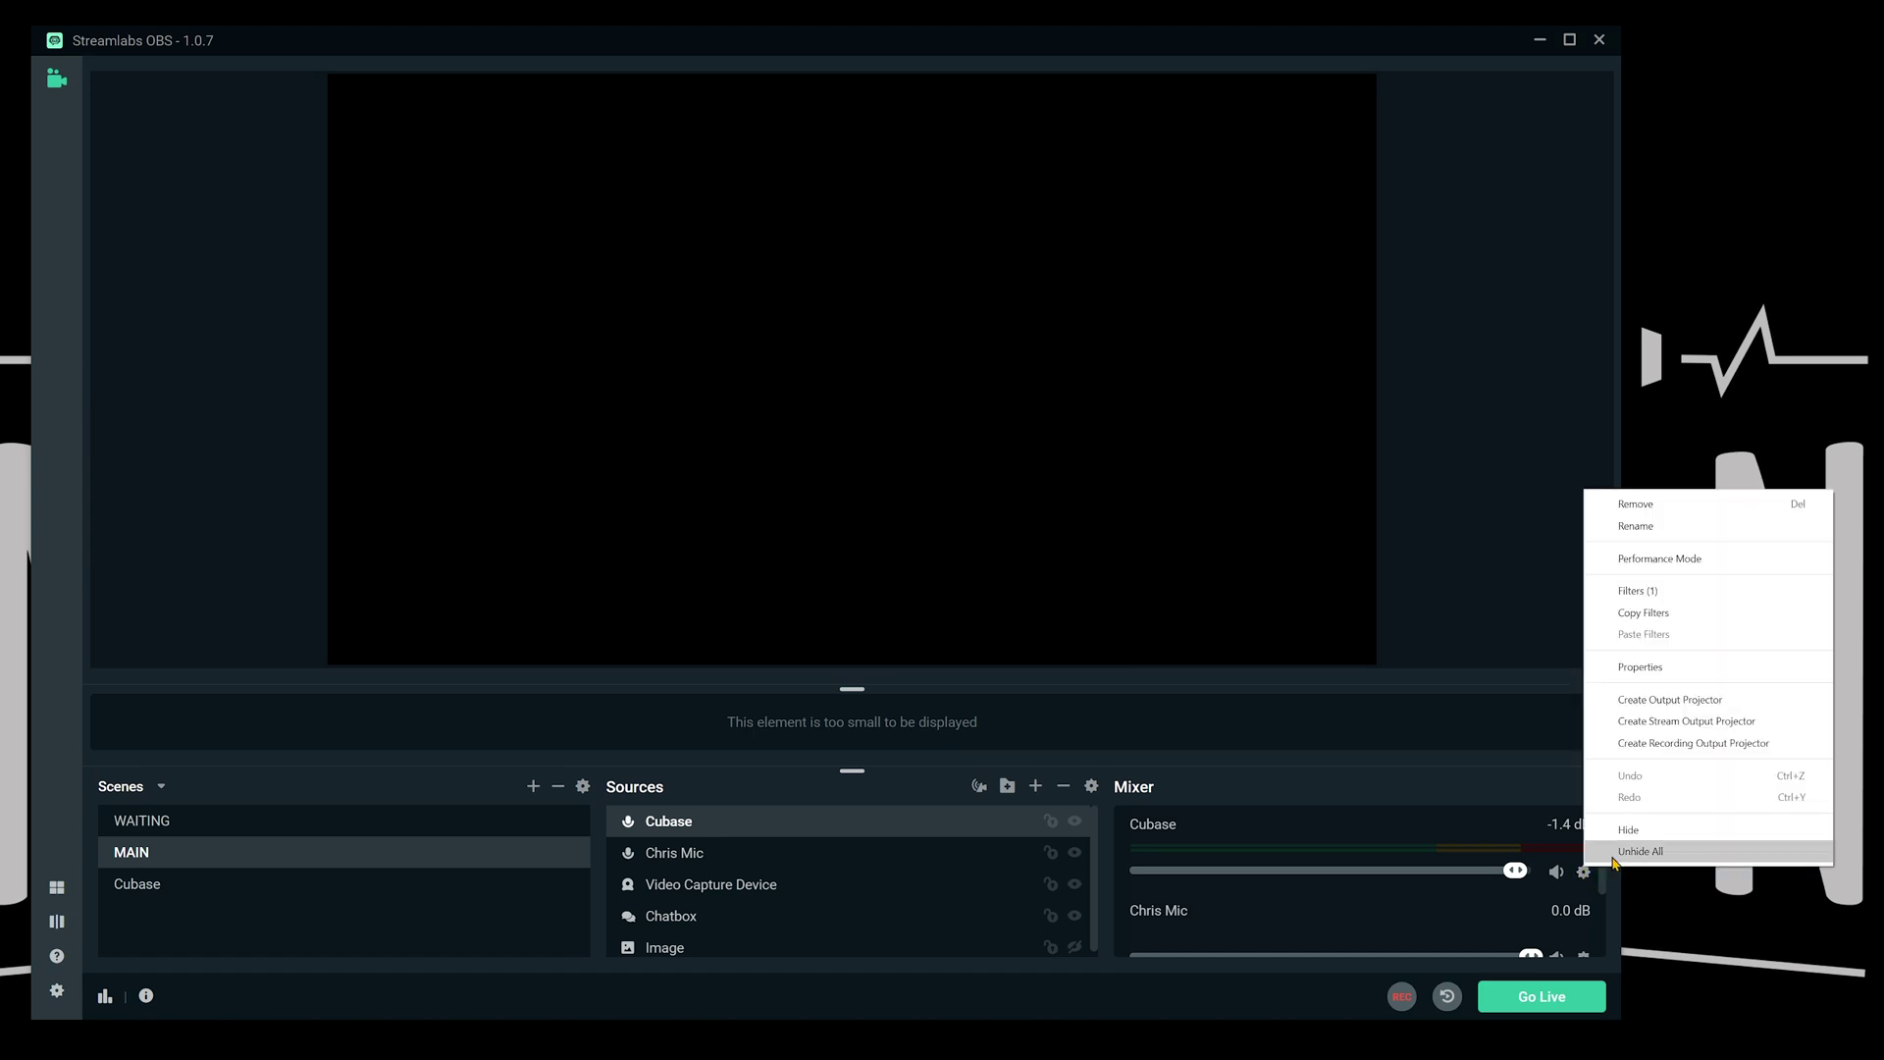
Delete the Cubase source's existing filter and add a new VST 2.x Plugin filter
click(1670, 591)
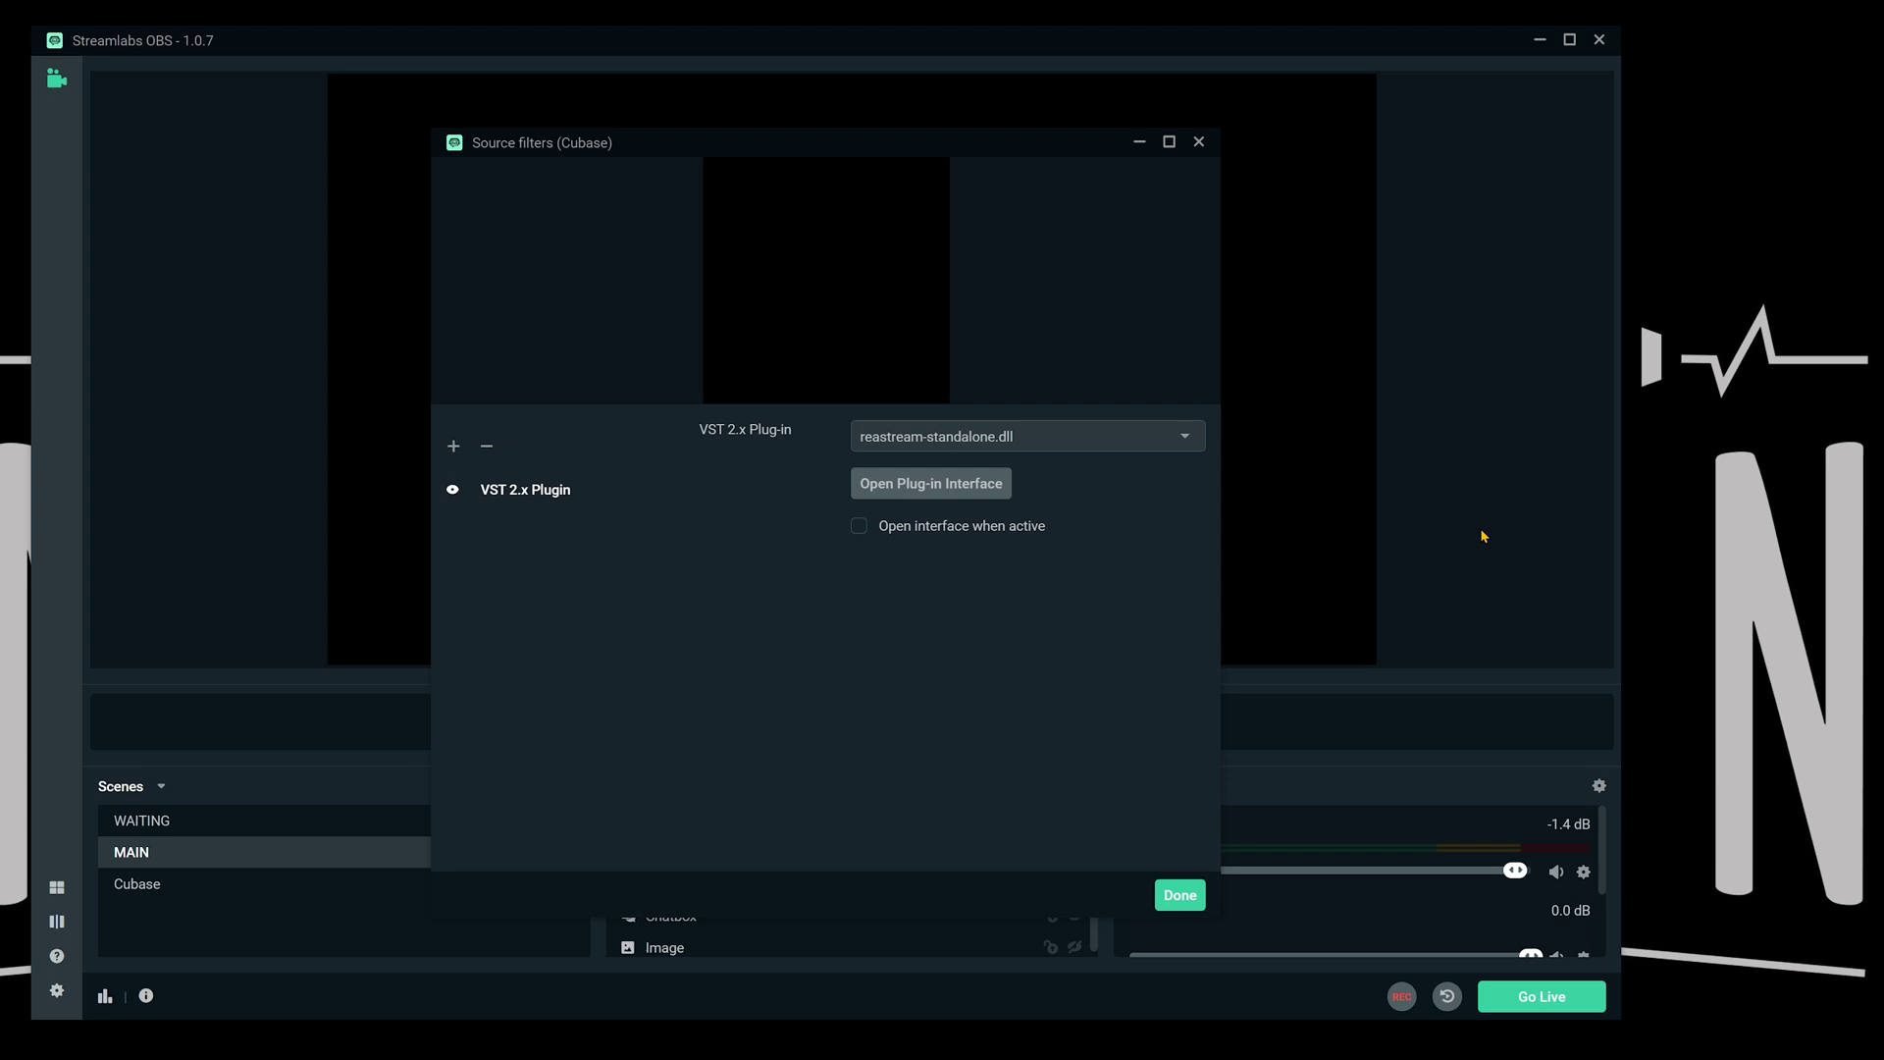
click(486, 449)
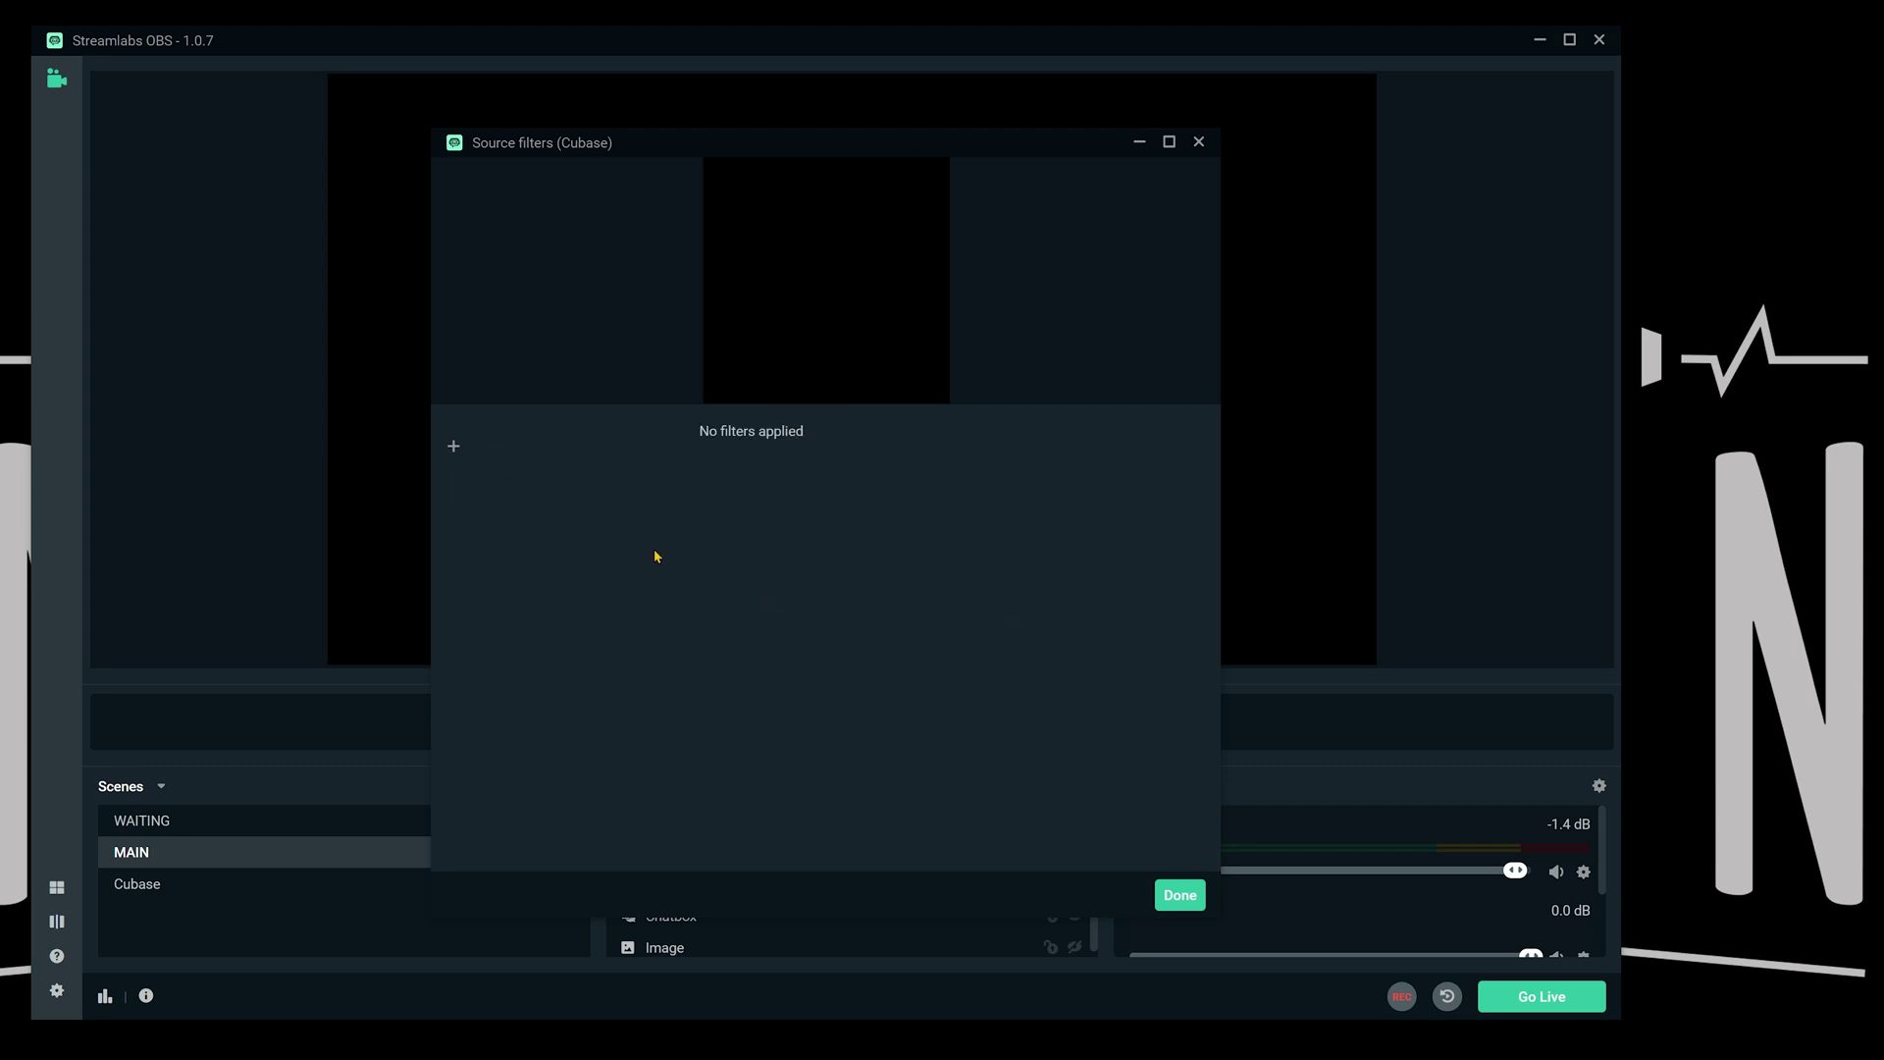
click(453, 447)
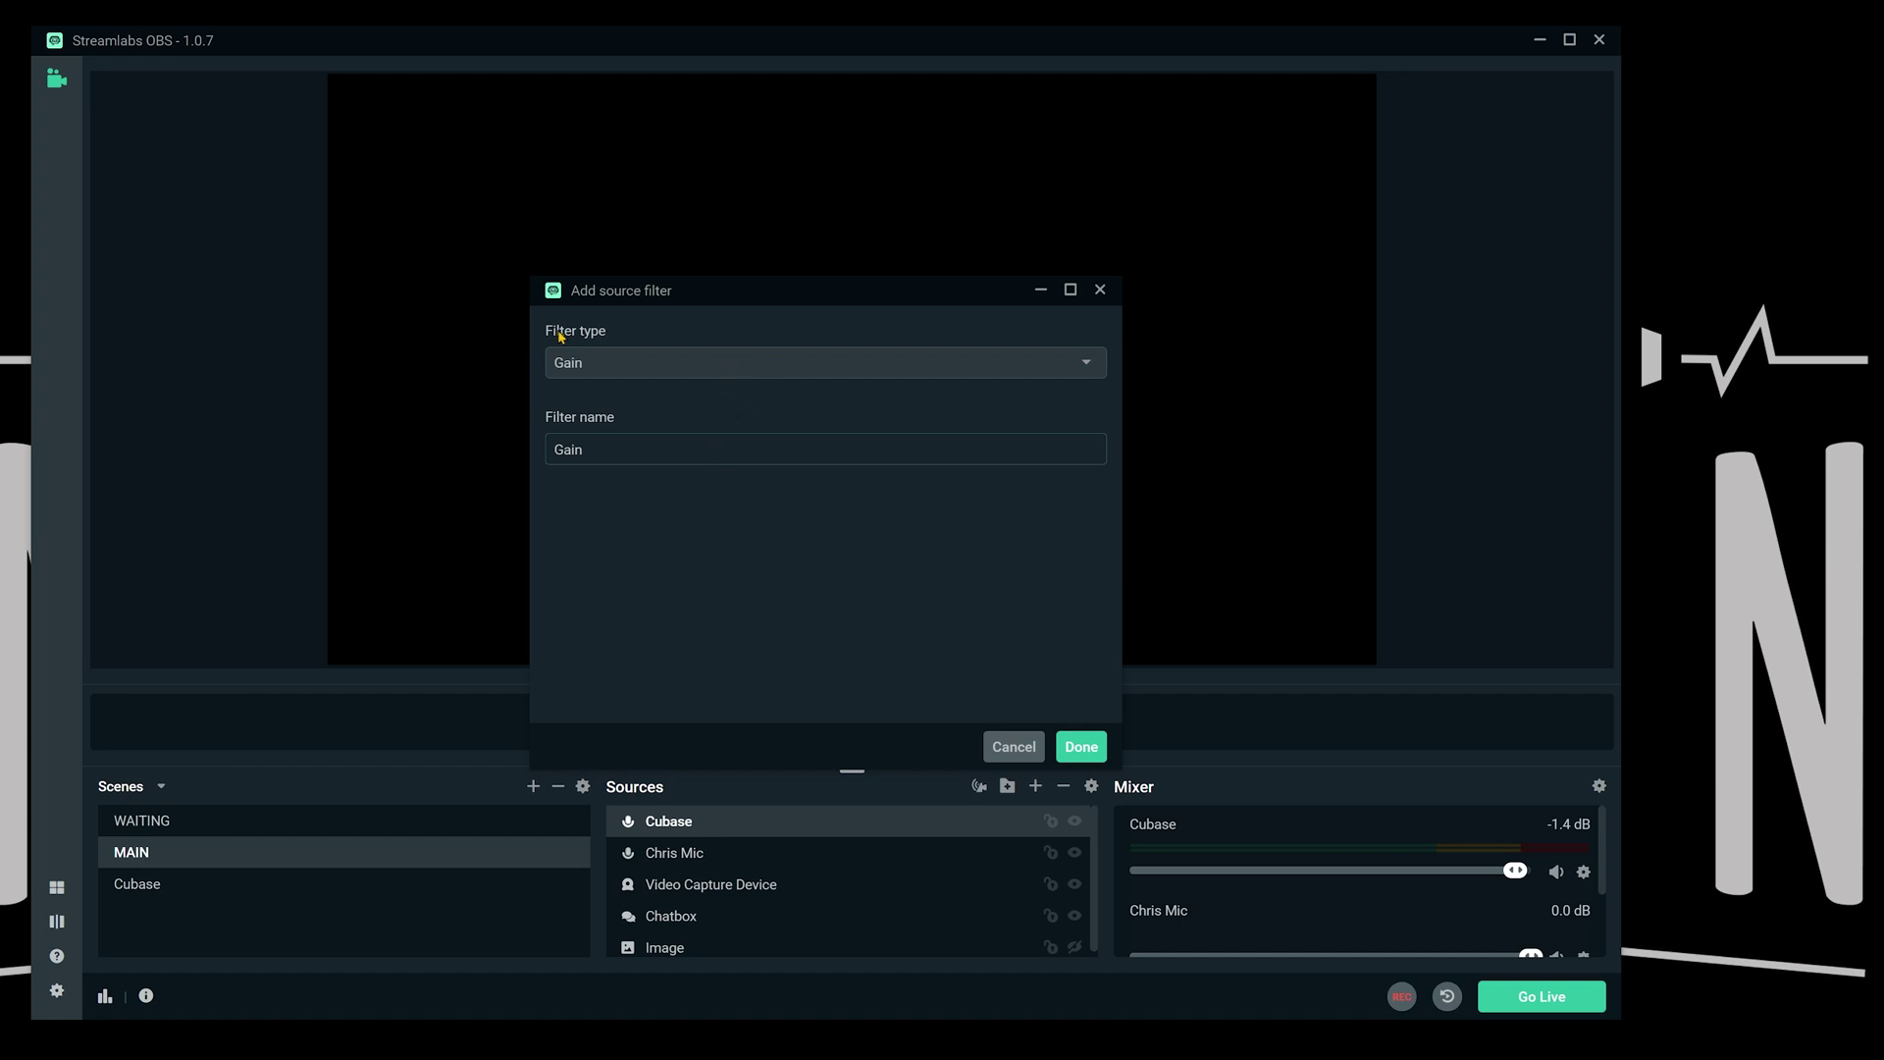
click(639, 373)
scroll(735, 518, down, 1)
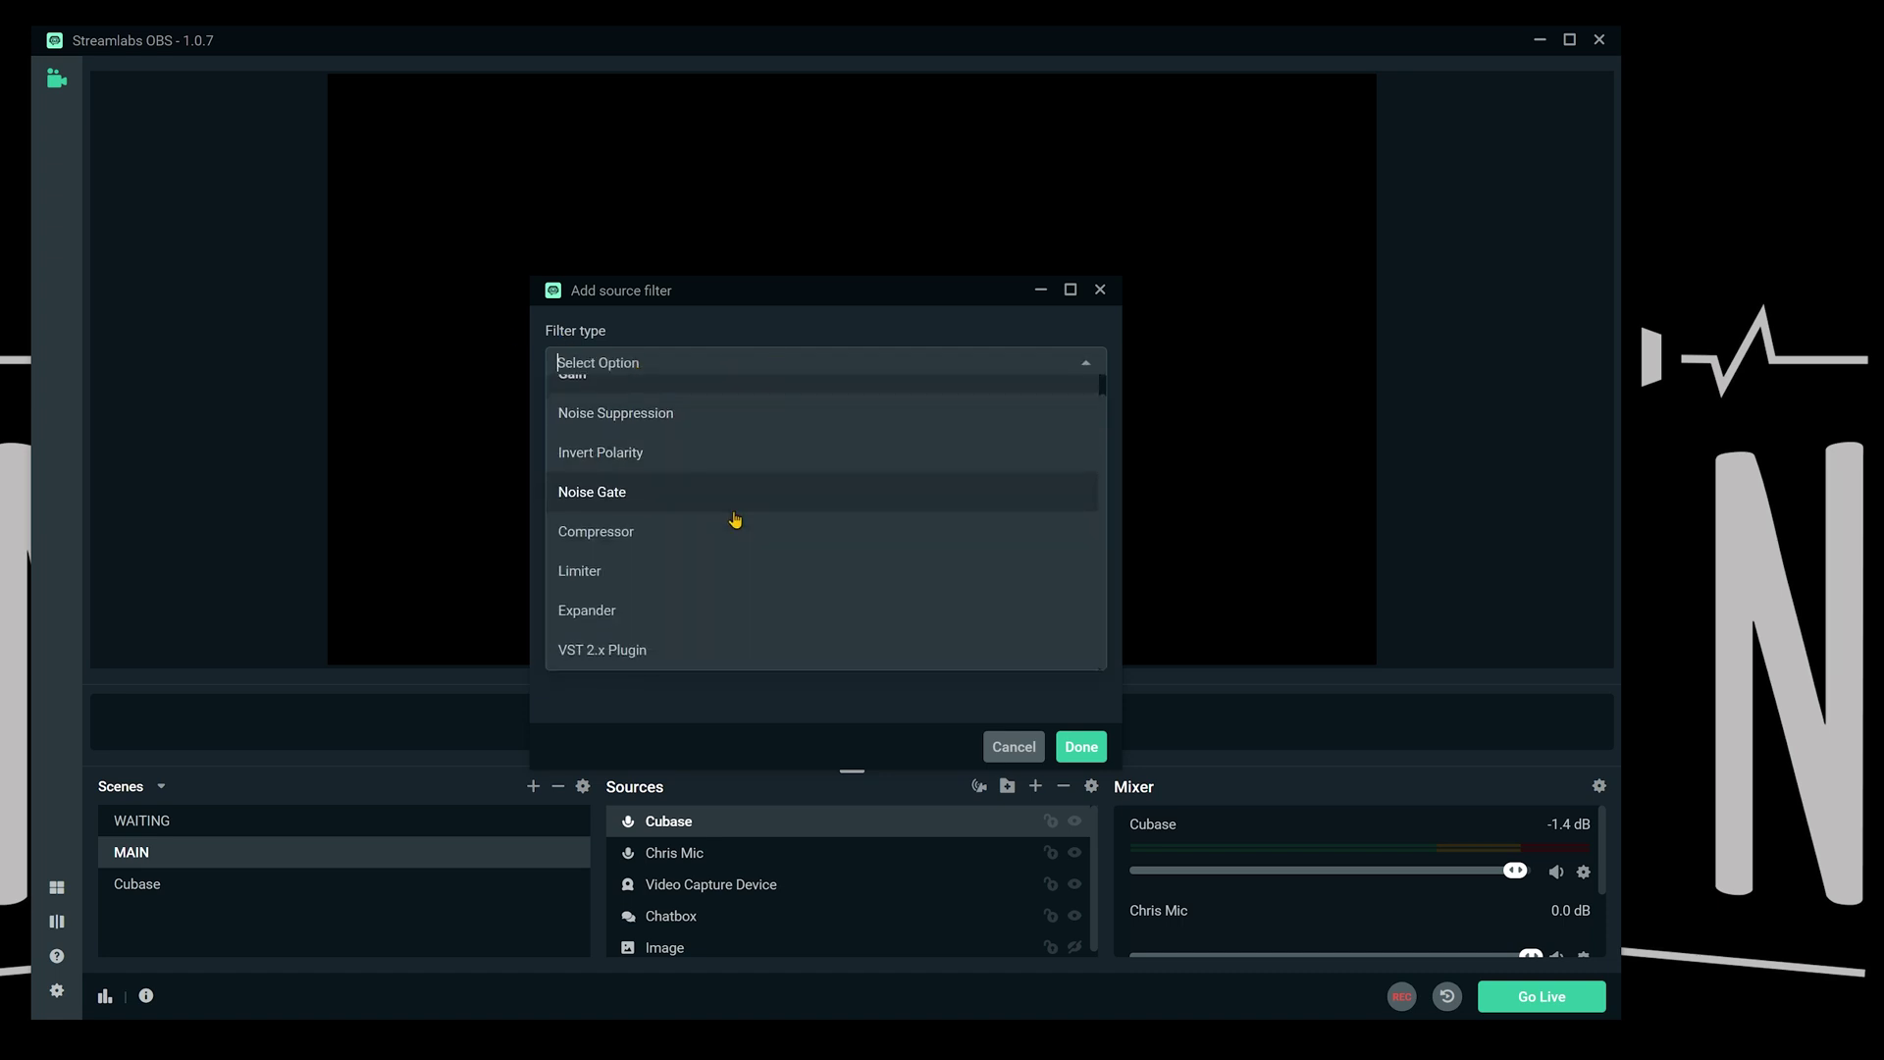
click(623, 651)
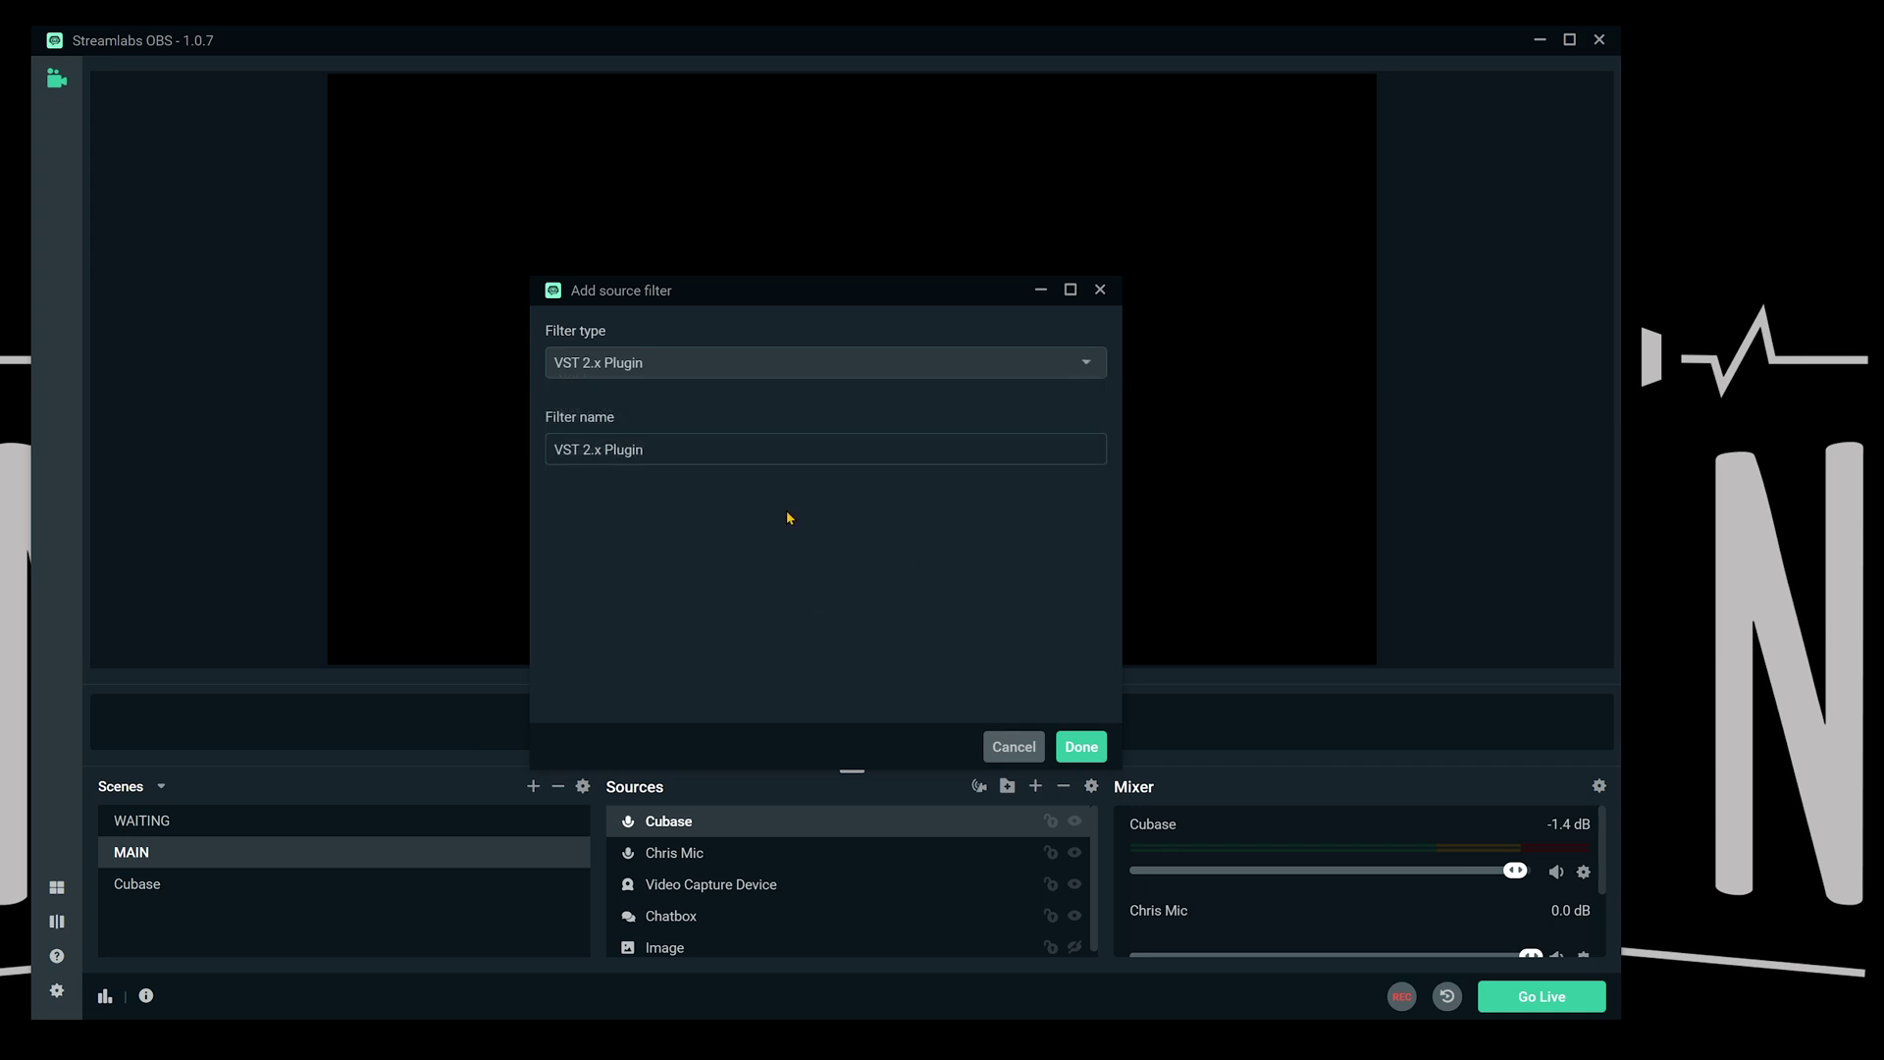
click(1079, 748)
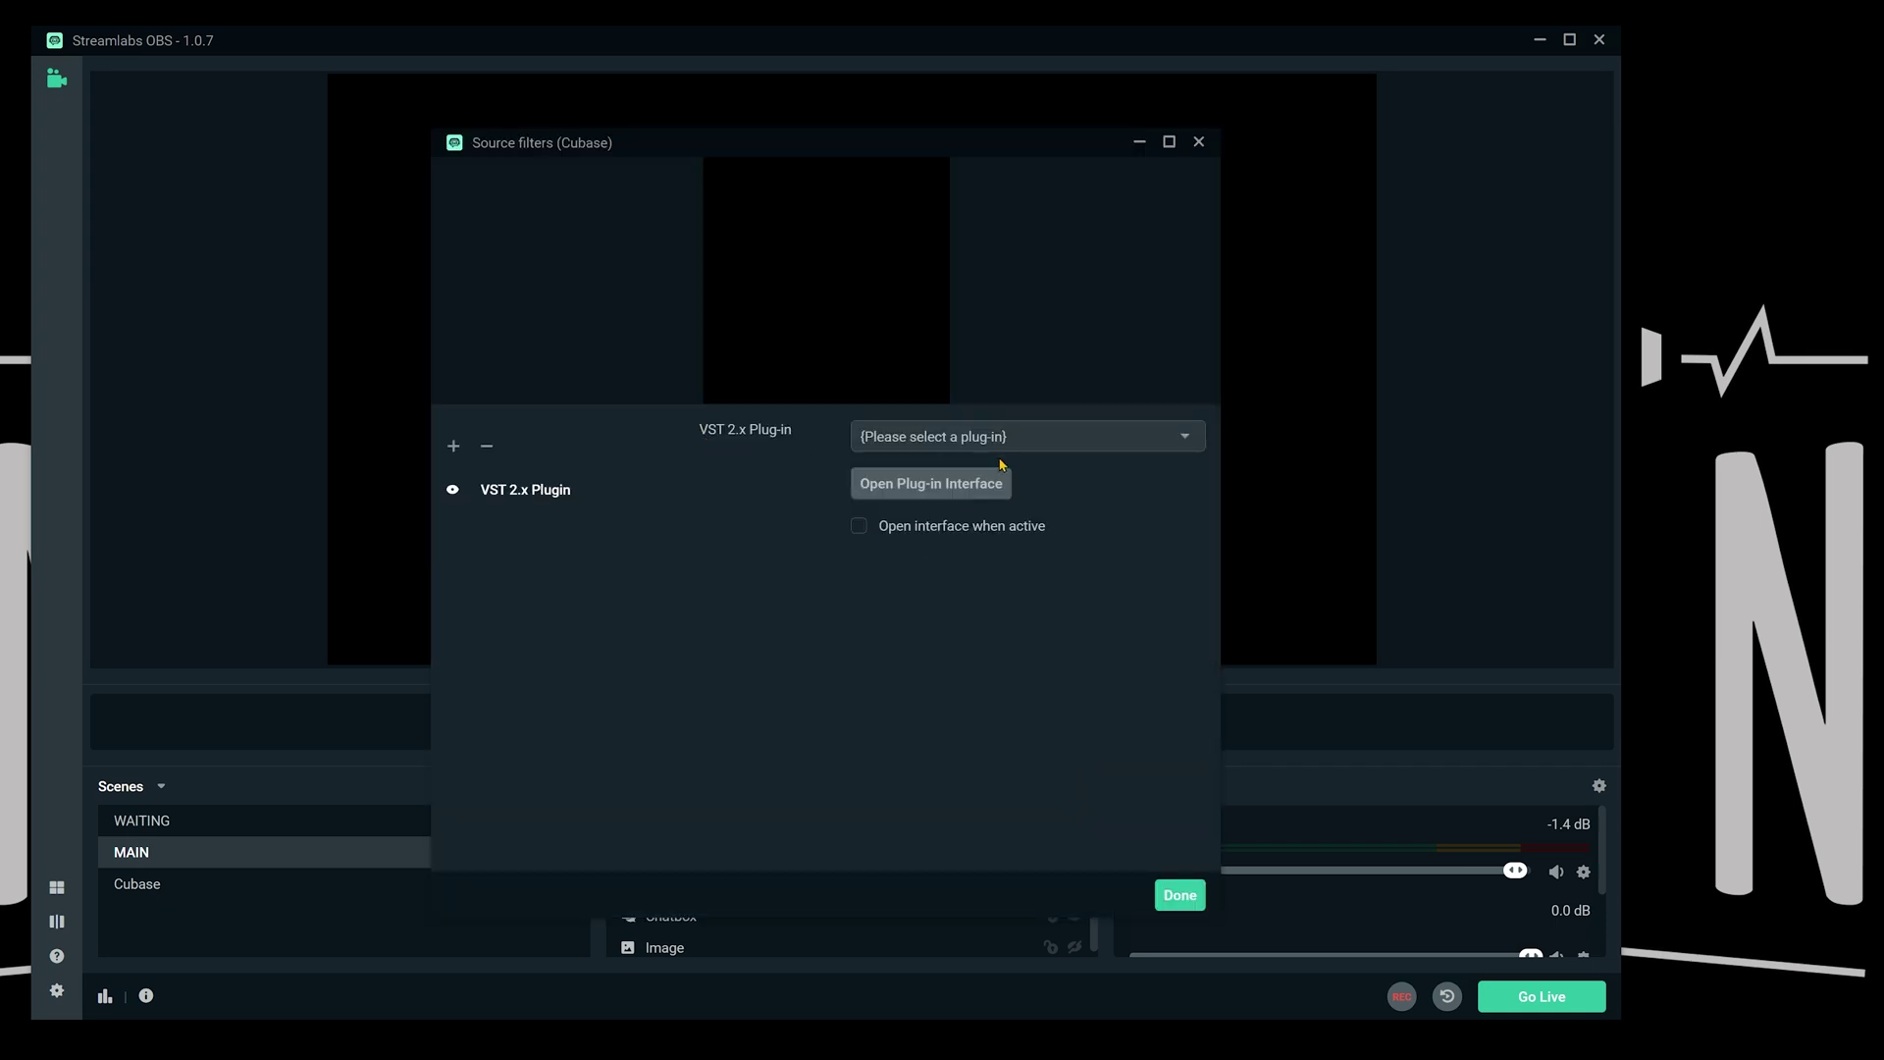
Load reastream-standalone.dll in the VST filter and open its window to check the 'default' stream
click(1001, 438)
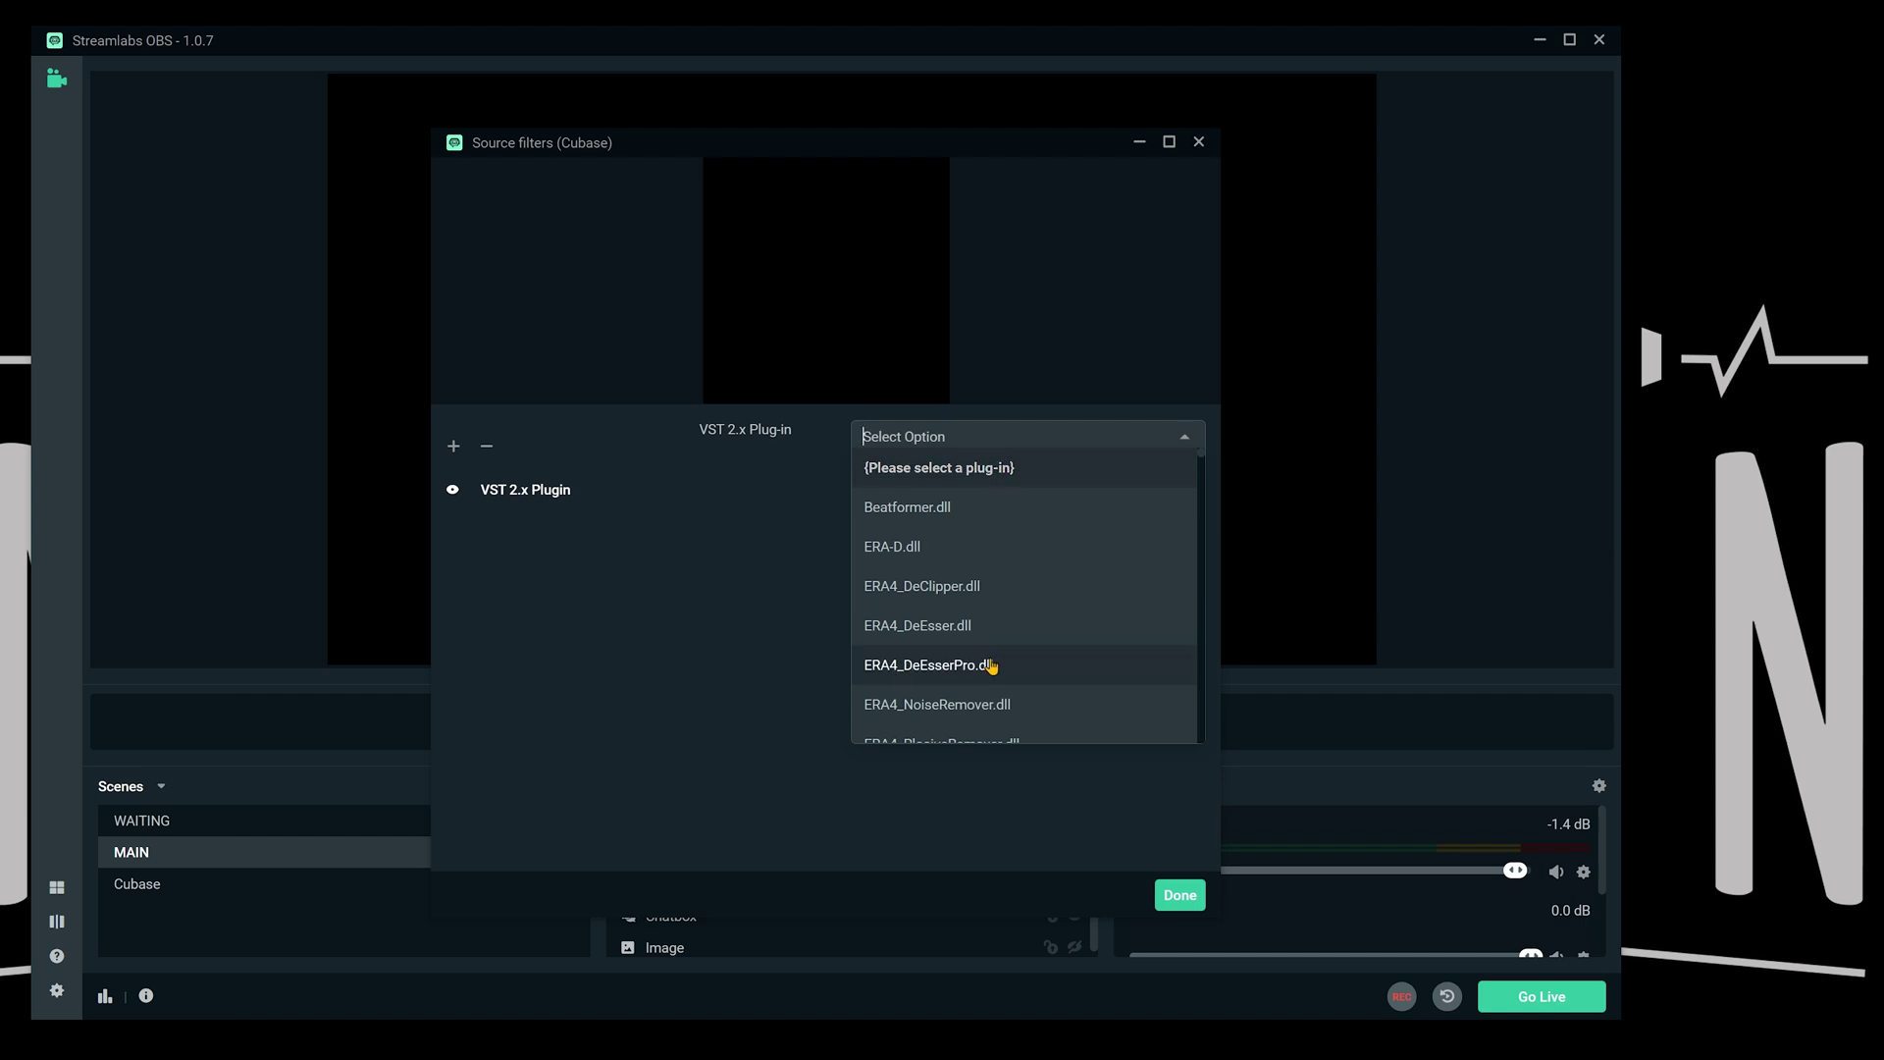
scroll(992, 666, down, 15)
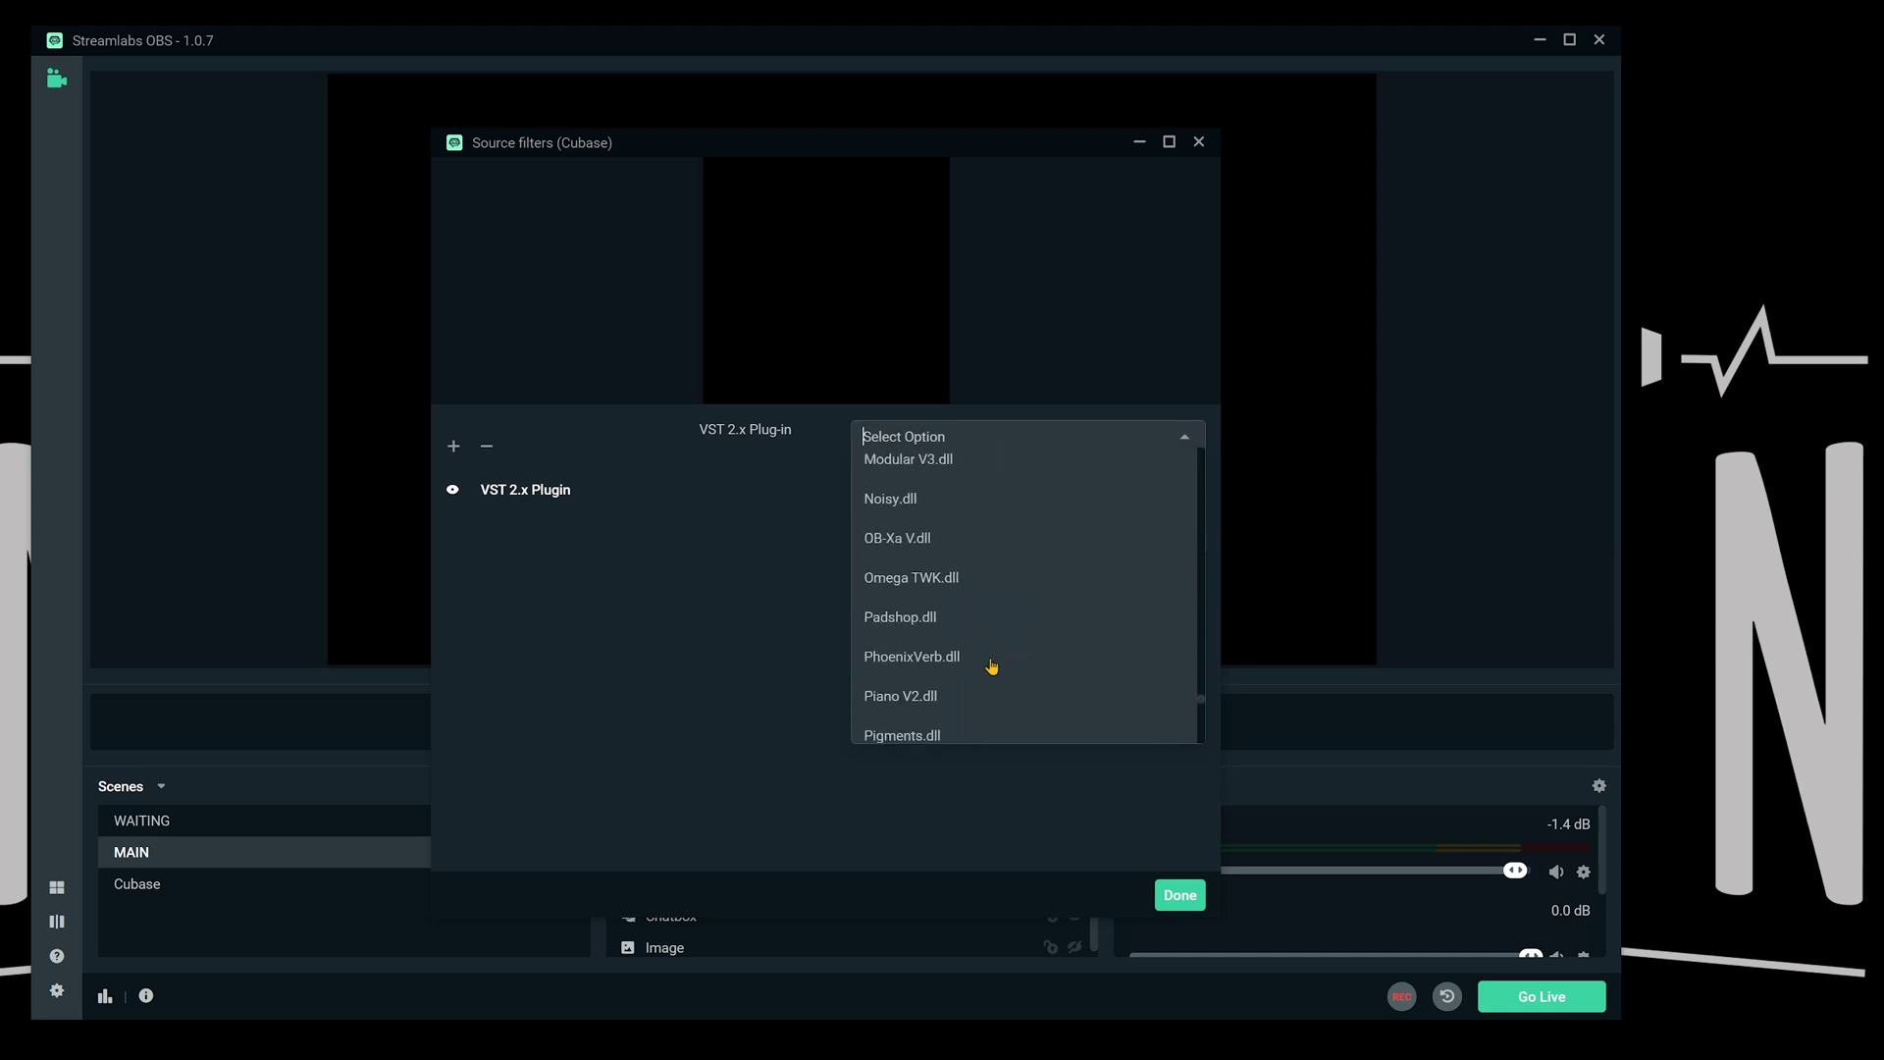
scroll(991, 667, down, 3)
click(991, 601)
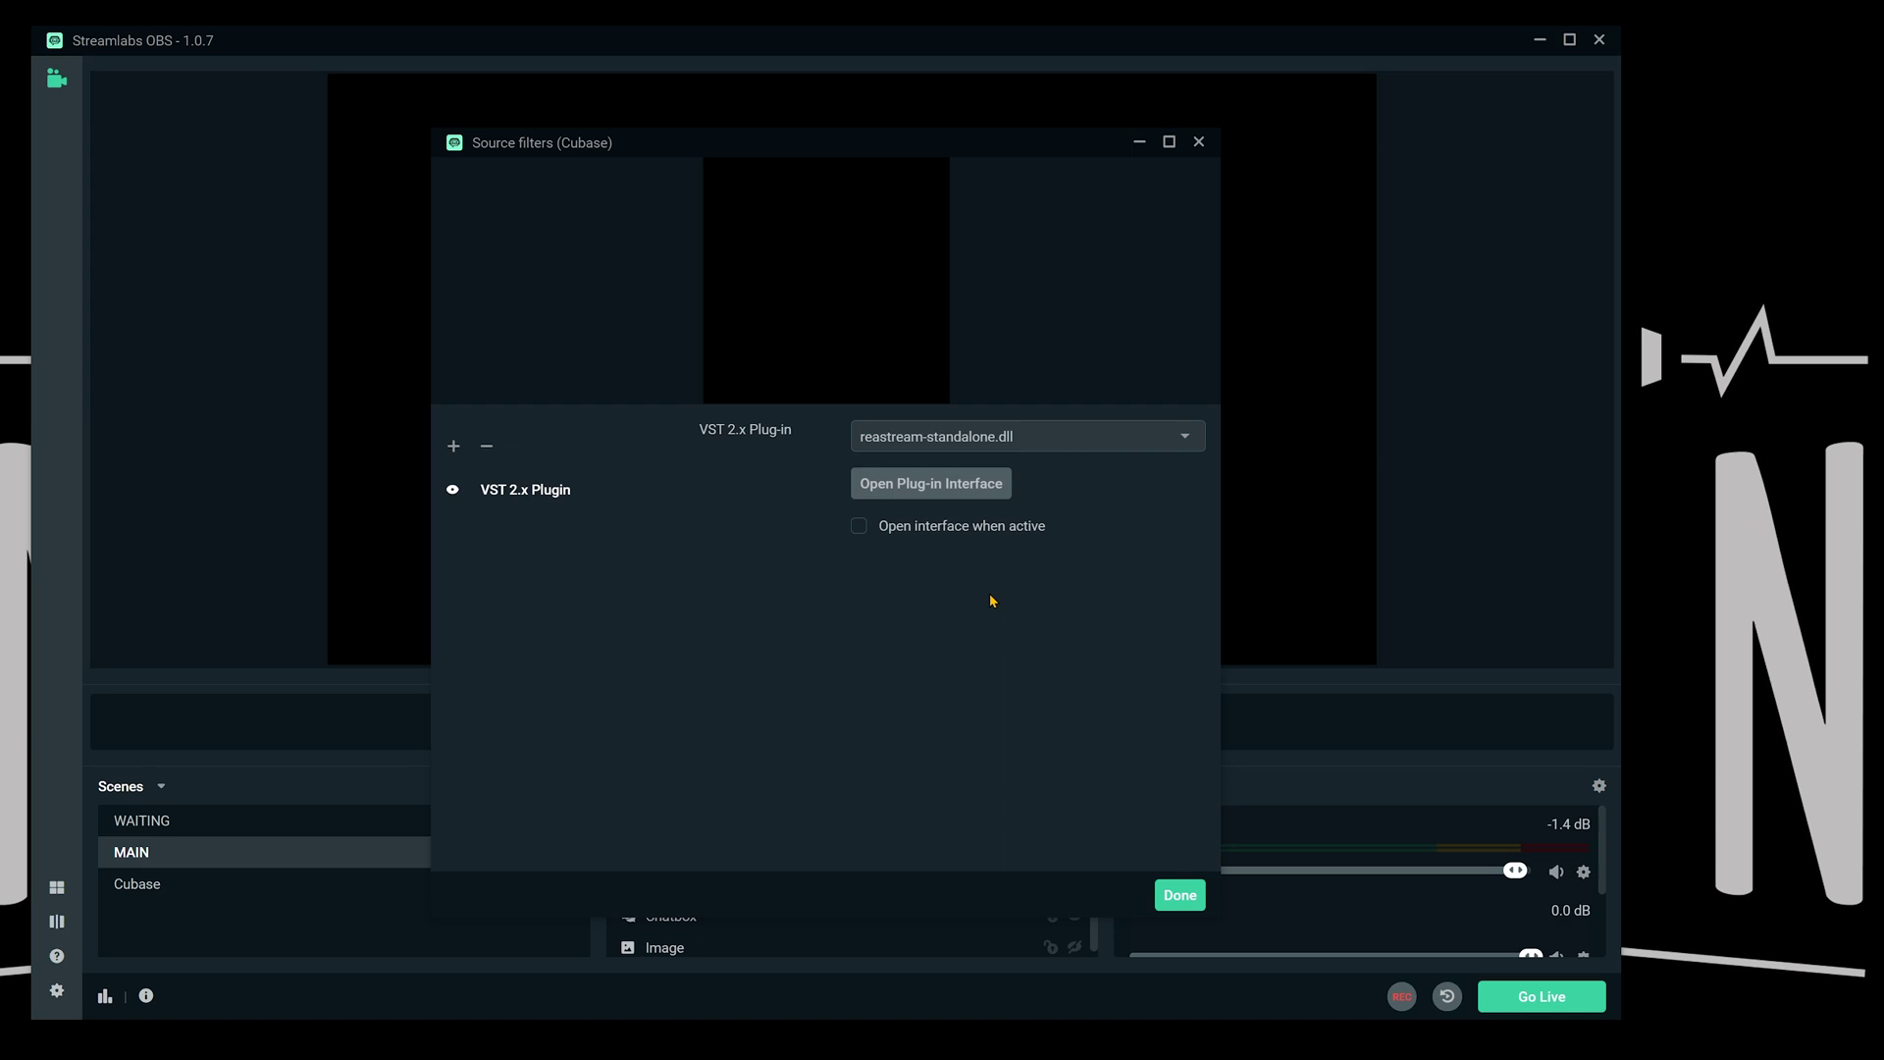
click(932, 486)
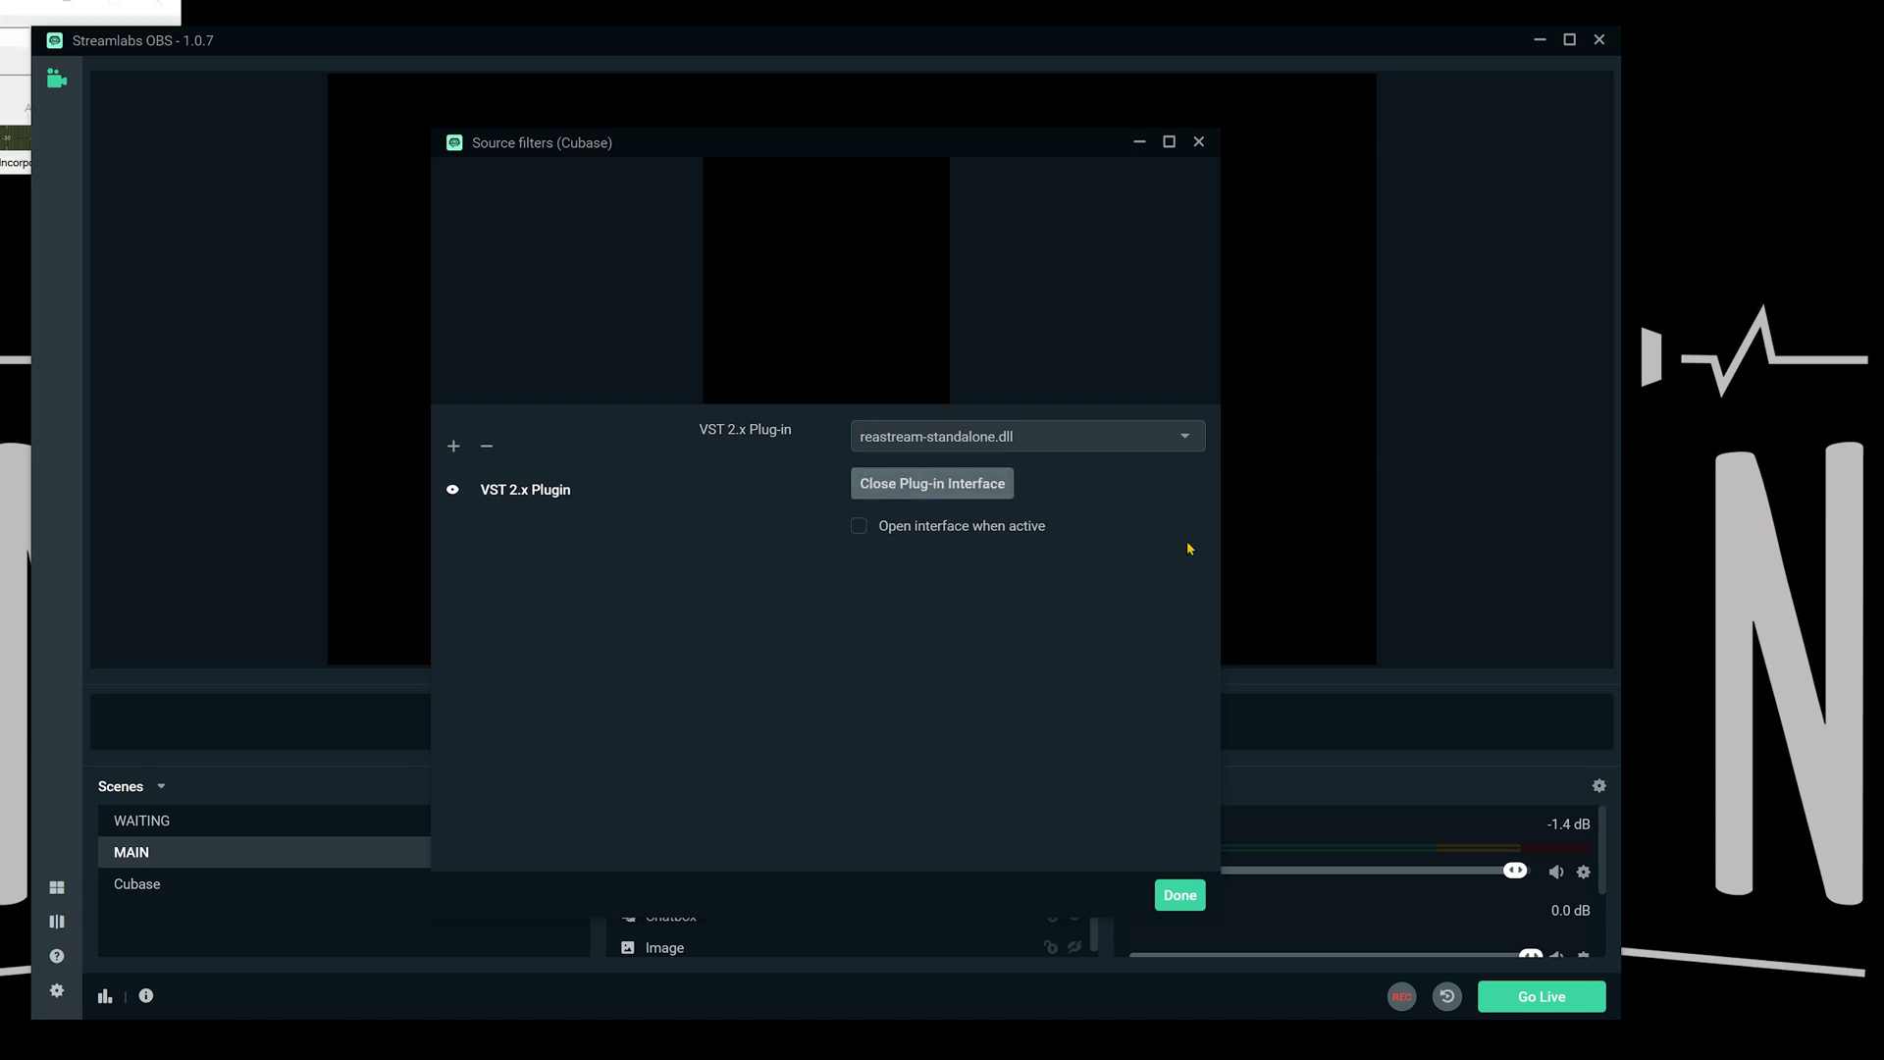
drag(145, 54, 801, 301)
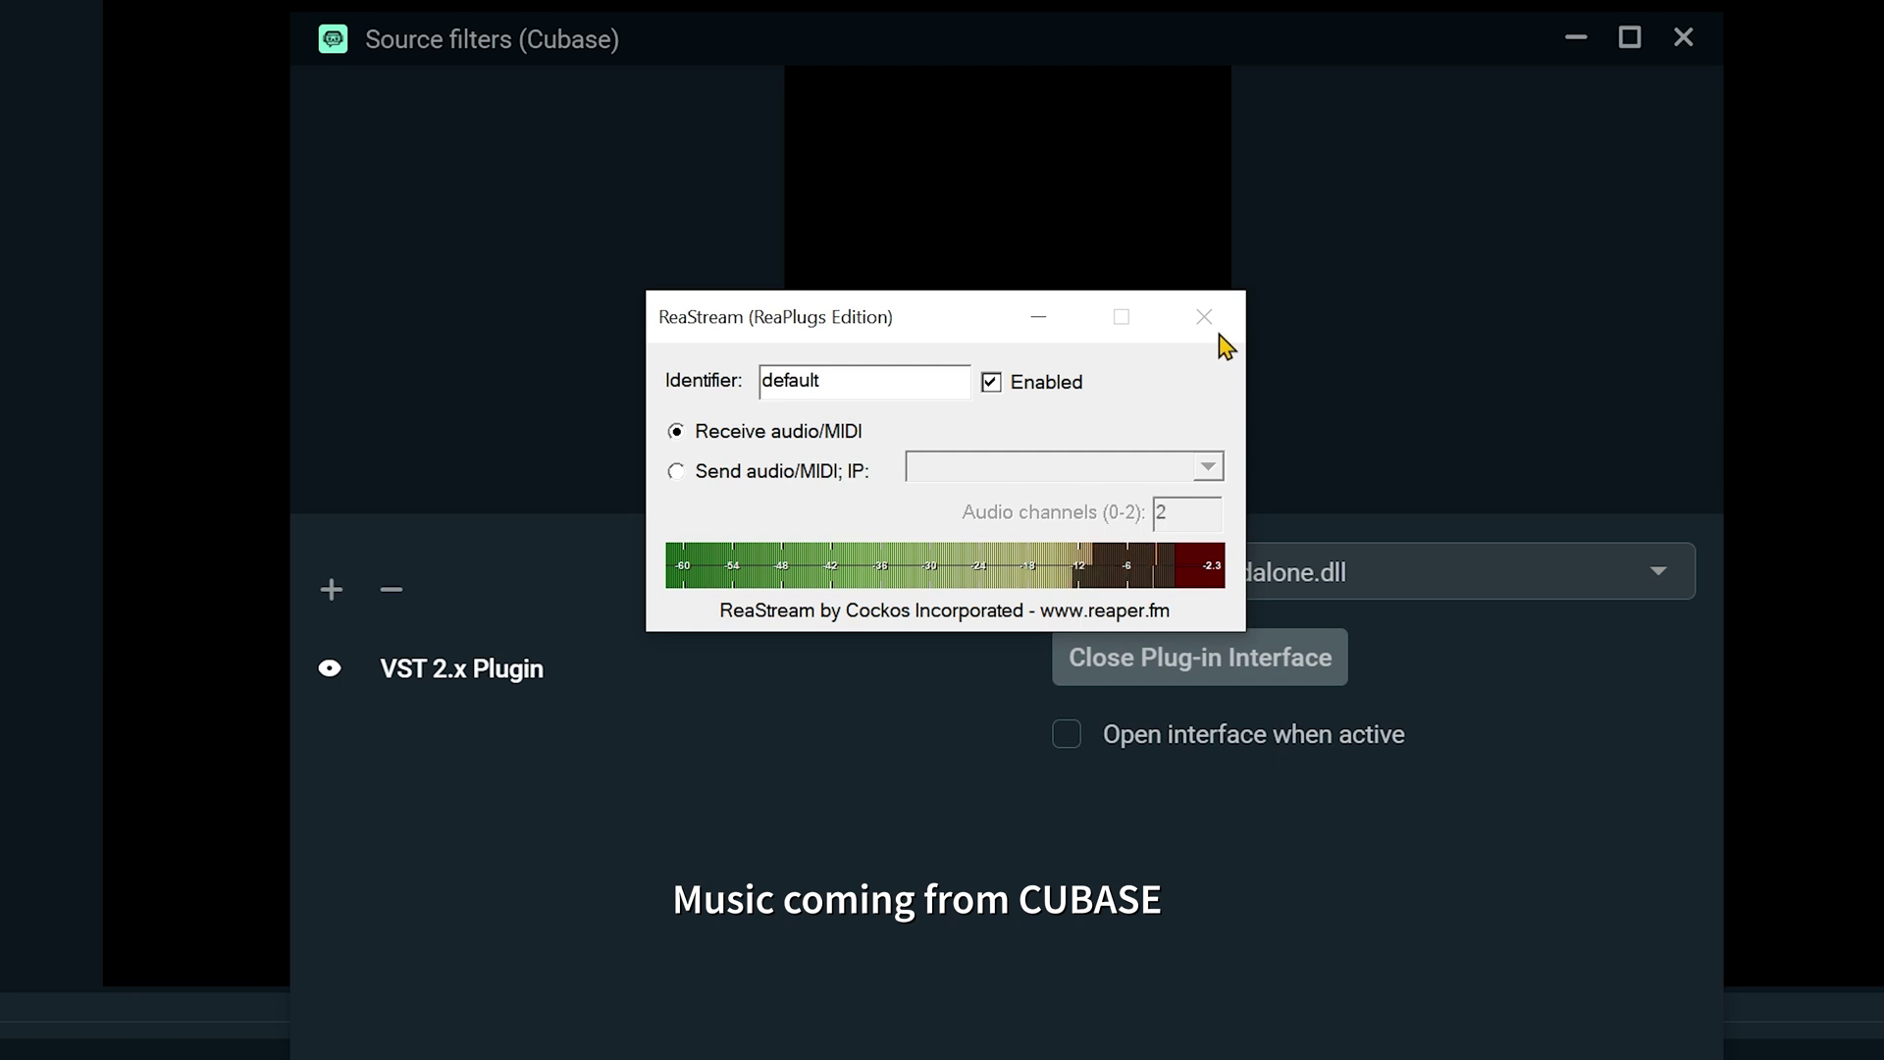
click(1266, 672)
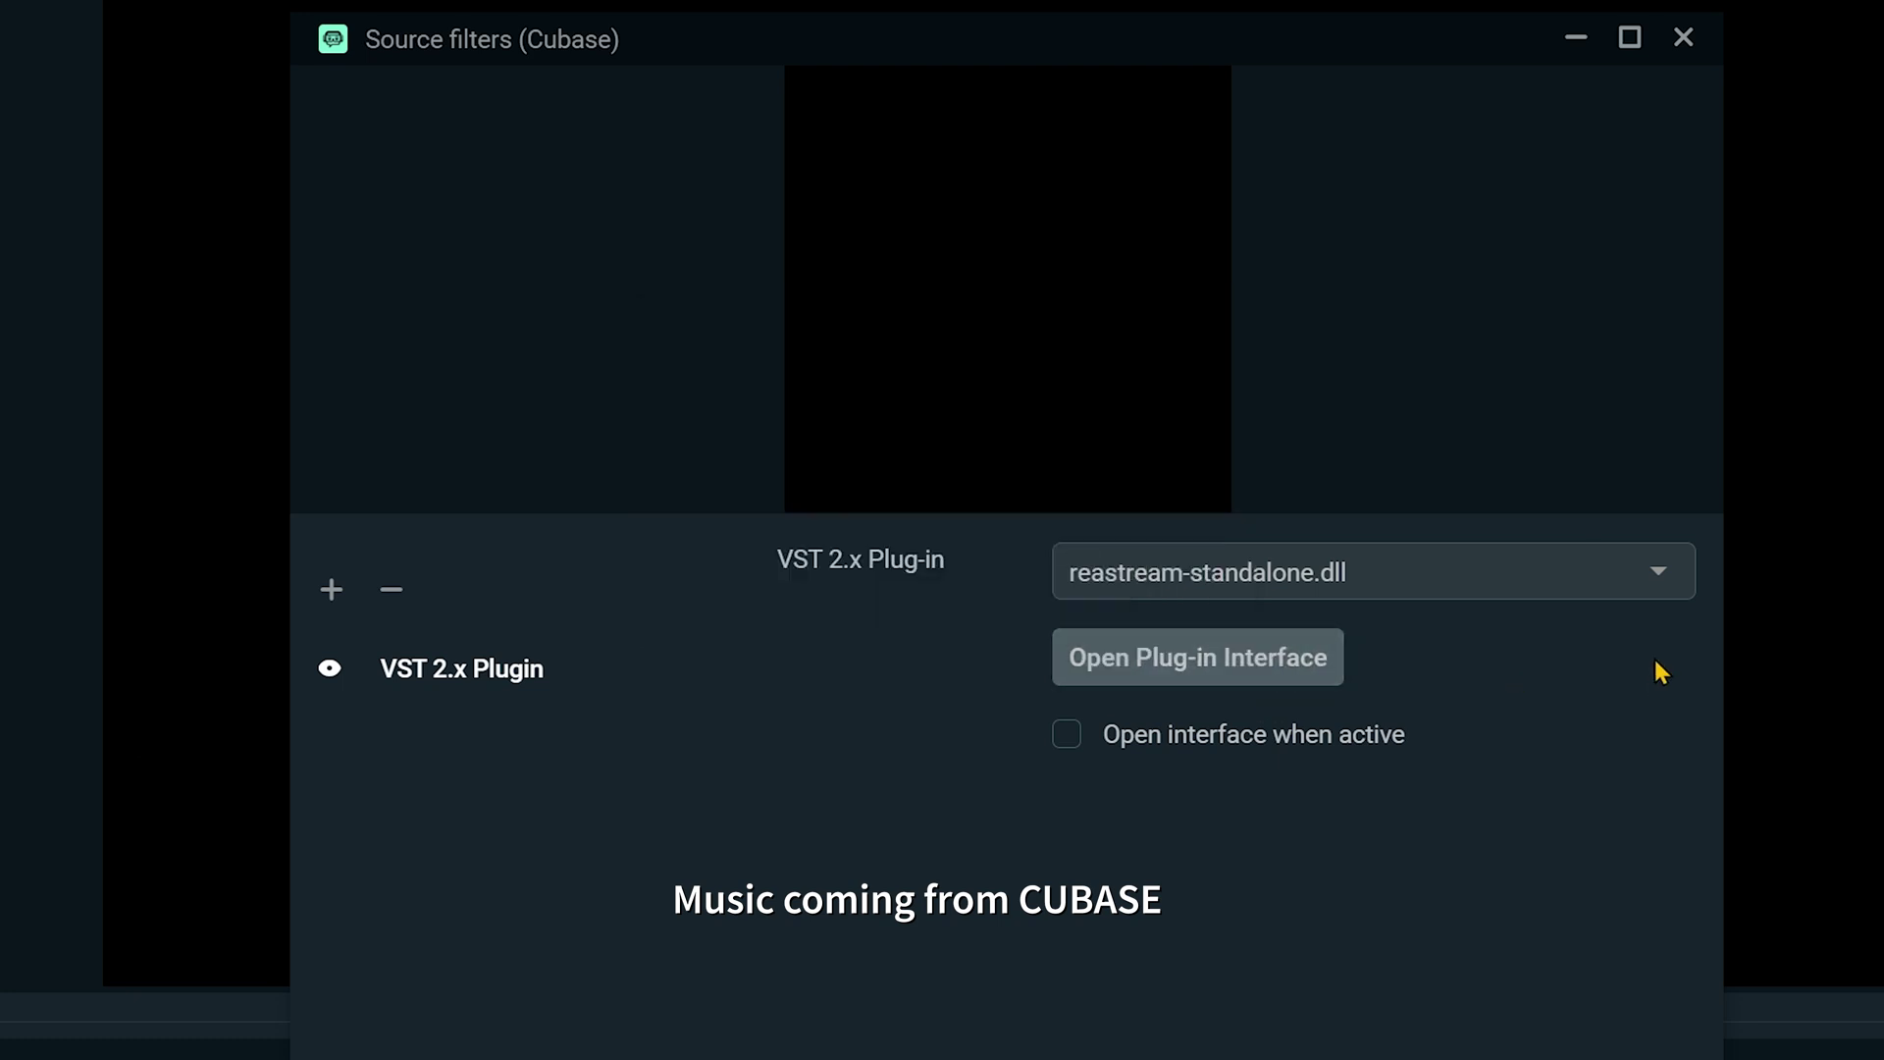